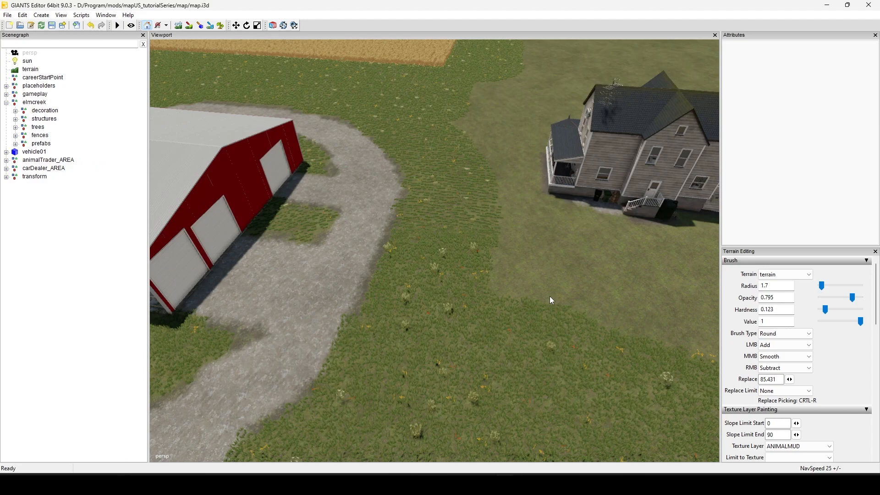
# Look over the farmyard around the red barn, the house and the neighbouring fields
pyautogui.press('Down')
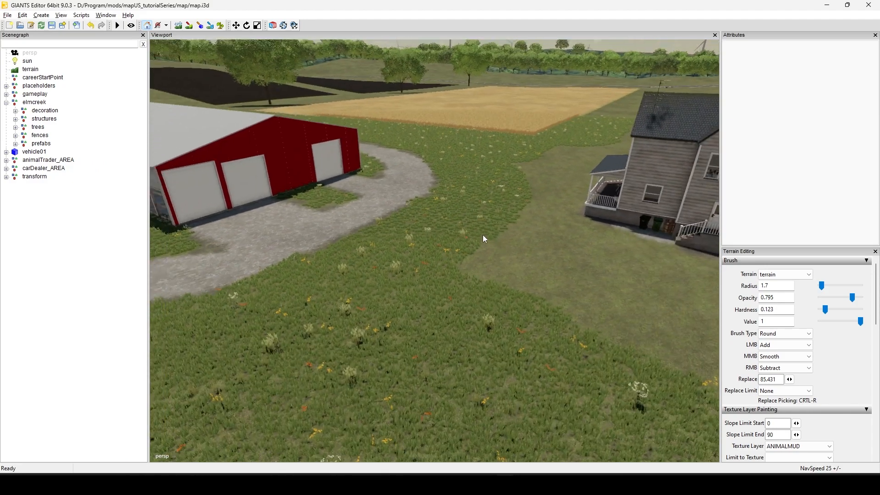
pyautogui.moveTo(483, 234); pyautogui.dragTo(522, 263)
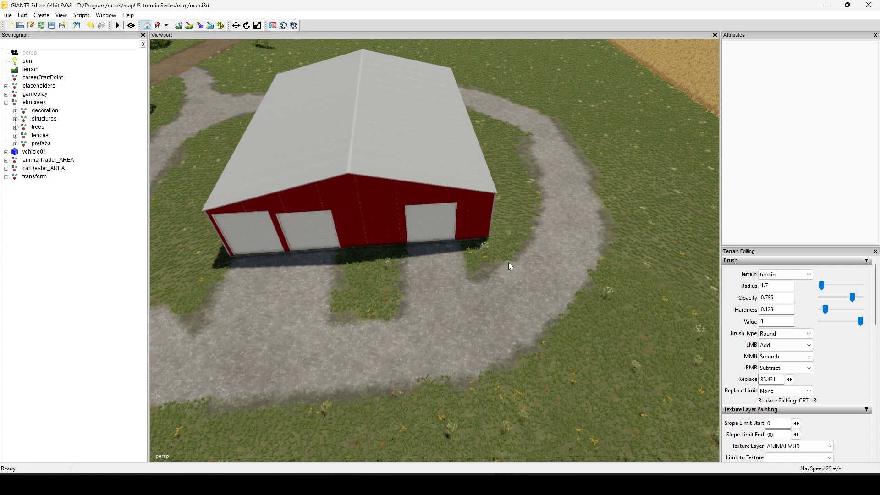
pyautogui.scroll(-5, 443, 264)
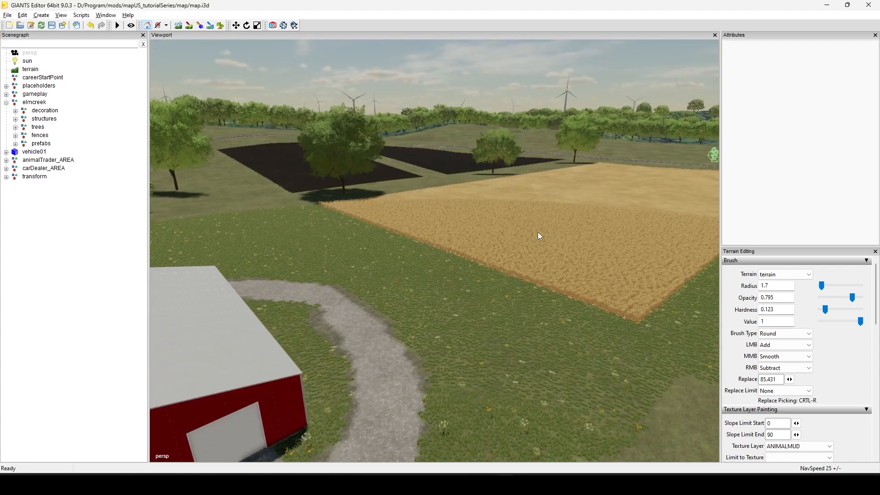
pyautogui.moveTo(474, 327); pyautogui.dragTo(422, 320)
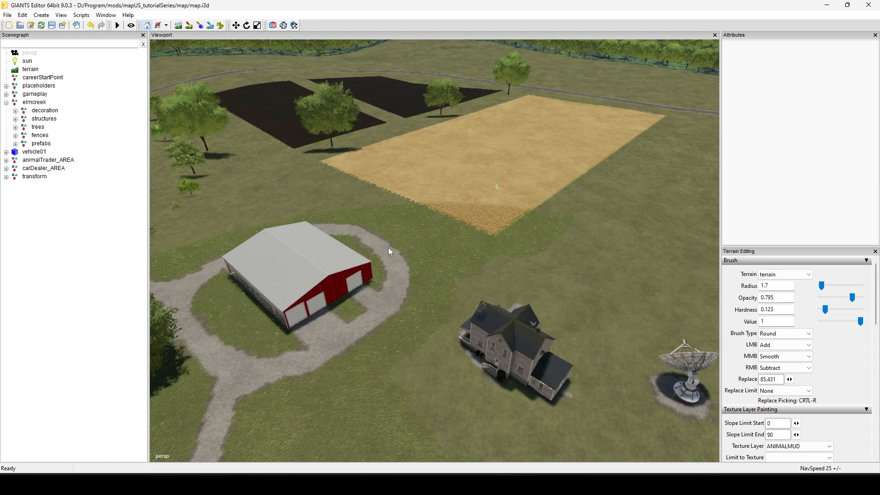
pyautogui.moveTo(433, 243); pyautogui.dragTo(429, 339)
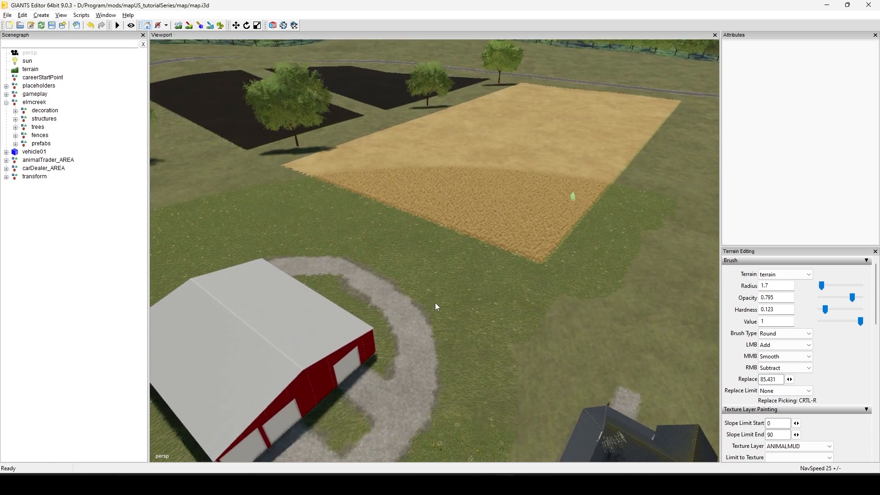
pyautogui.moveTo(516, 283); pyautogui.dragTo(482, 306)
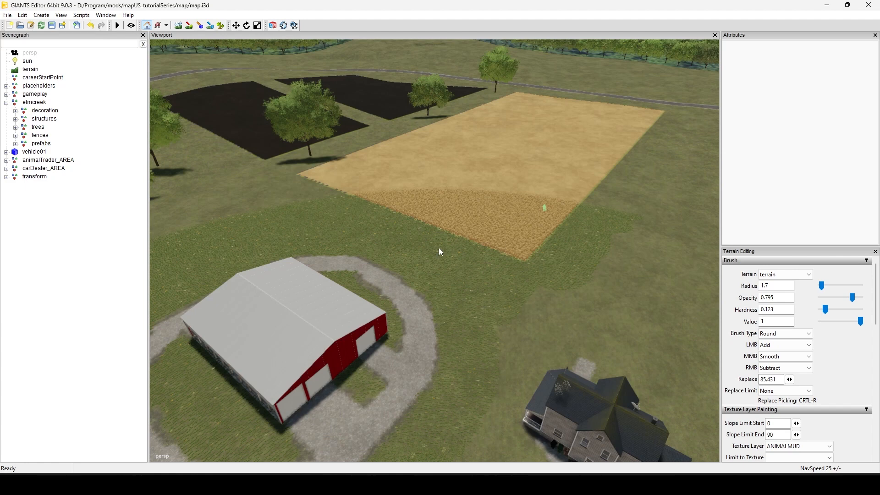
pyautogui.scroll(-3, 519, 242)
pyautogui.scroll(2, 436, 259)
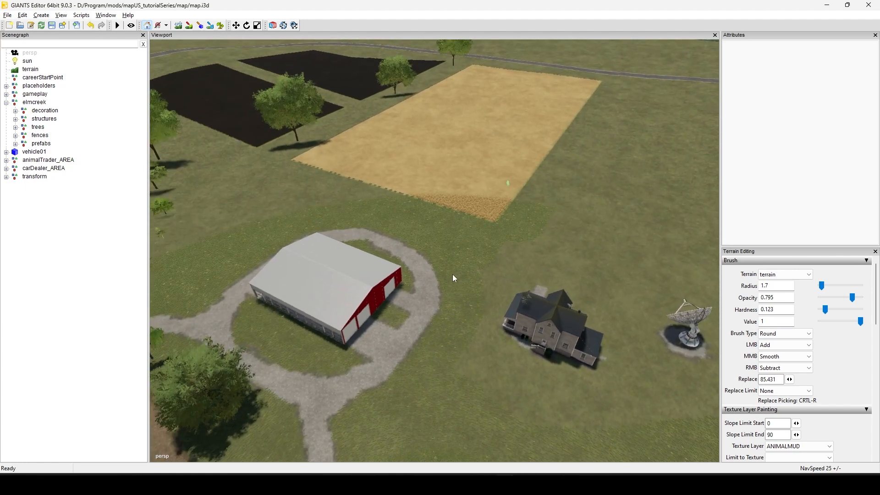
pyautogui.moveTo(441, 291); pyautogui.dragTo(507, 299)
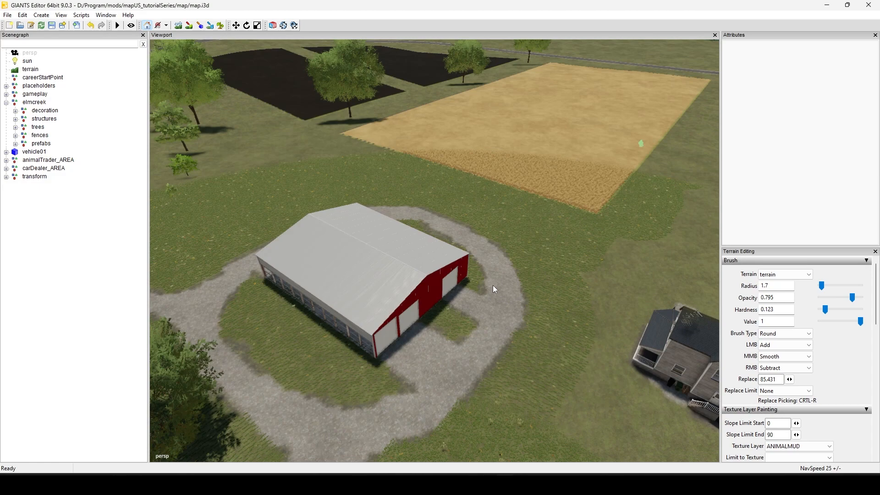
pyautogui.moveTo(508, 304); pyautogui.dragTo(523, 290)
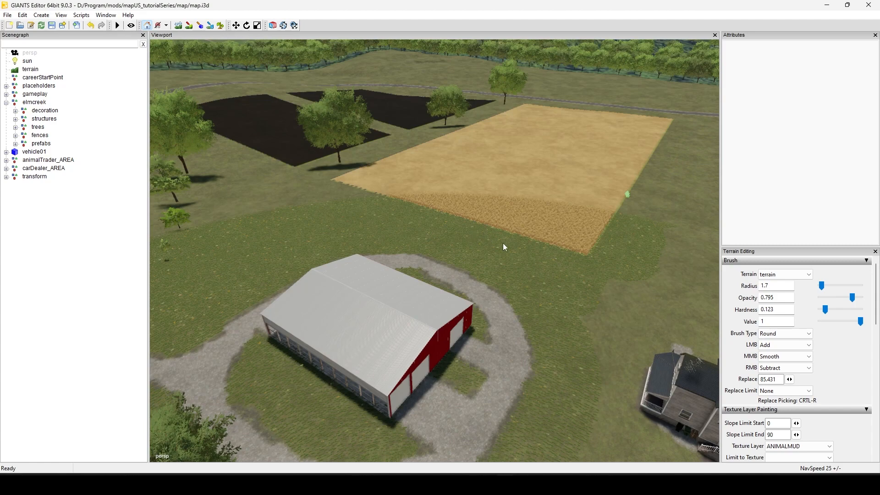
pyautogui.press('w')
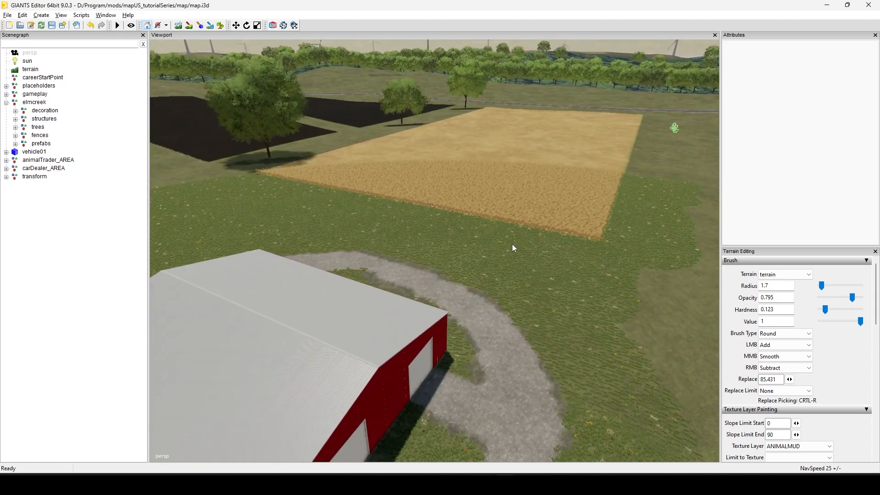
pyautogui.press('s')
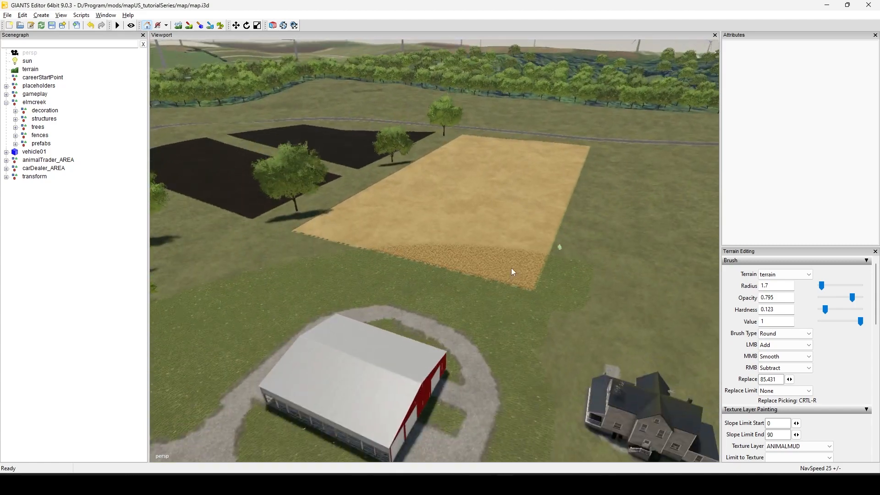
pyautogui.press('a')
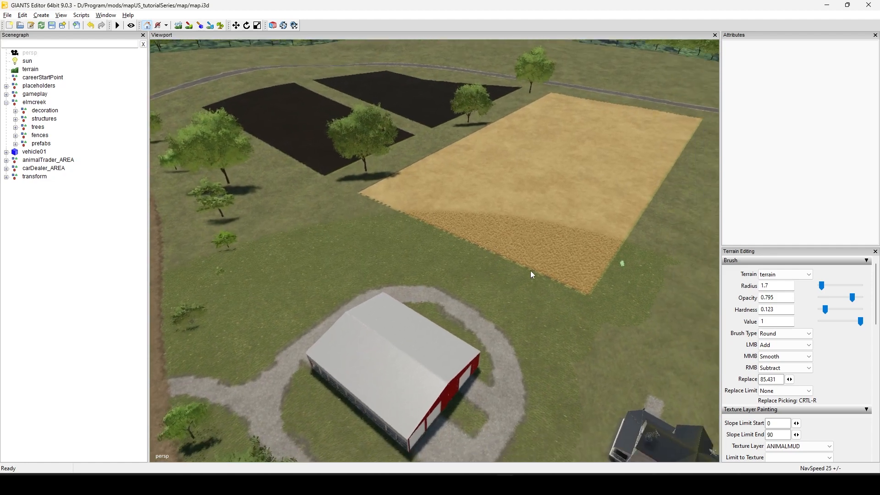
pyautogui.press('s')
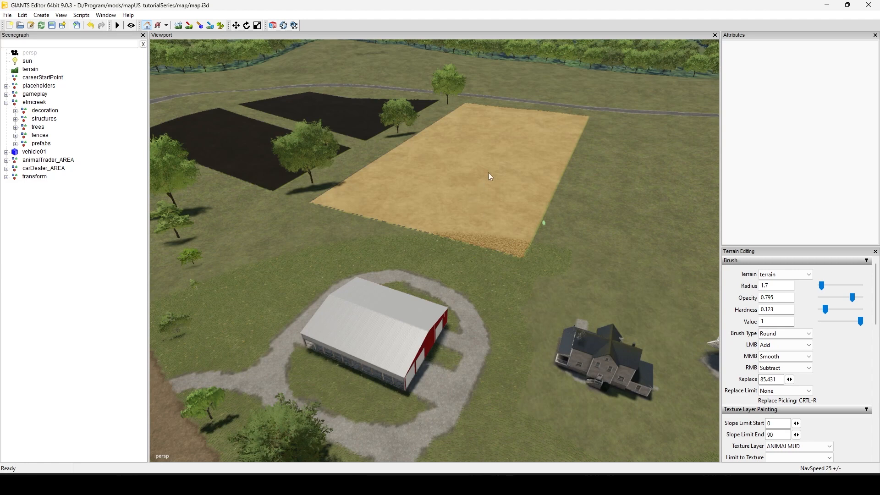
pyautogui.press('a')
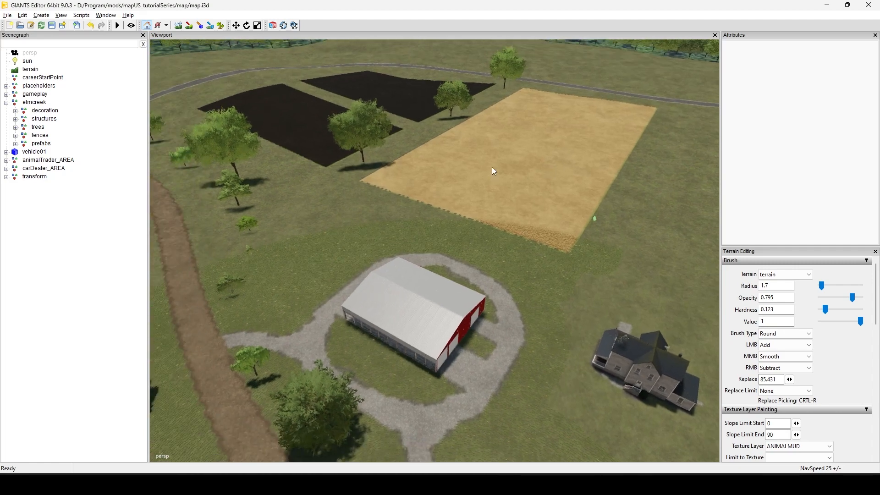
pyautogui.press('w')
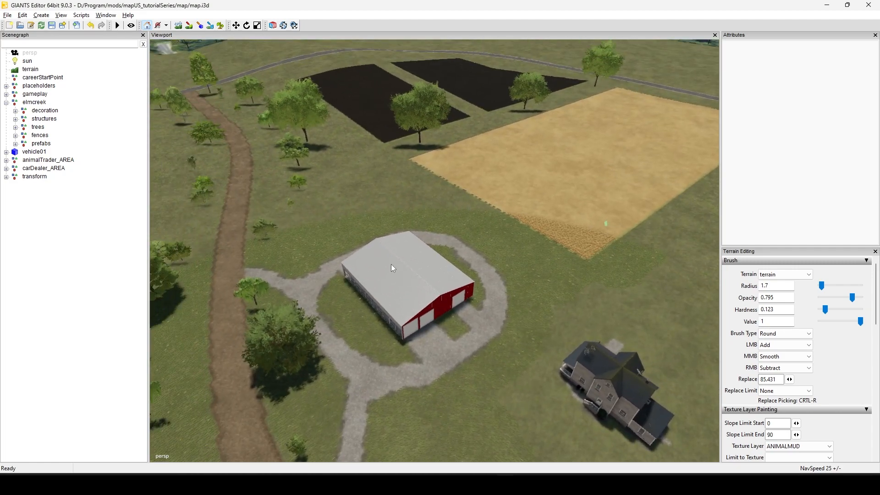
pyautogui.press('s')
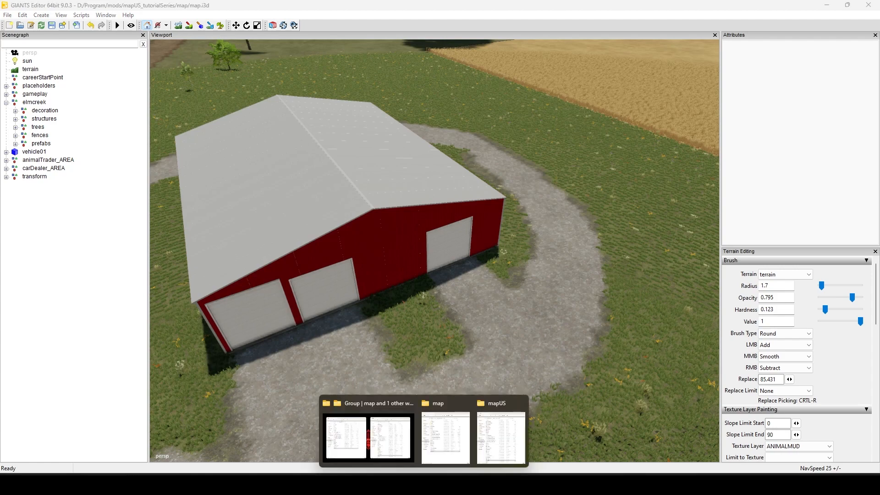
# Switch to the mapUS_tutorialSeries map folder in File Explorer and open its vehicles.xml file
pyautogui.click(378, 409)
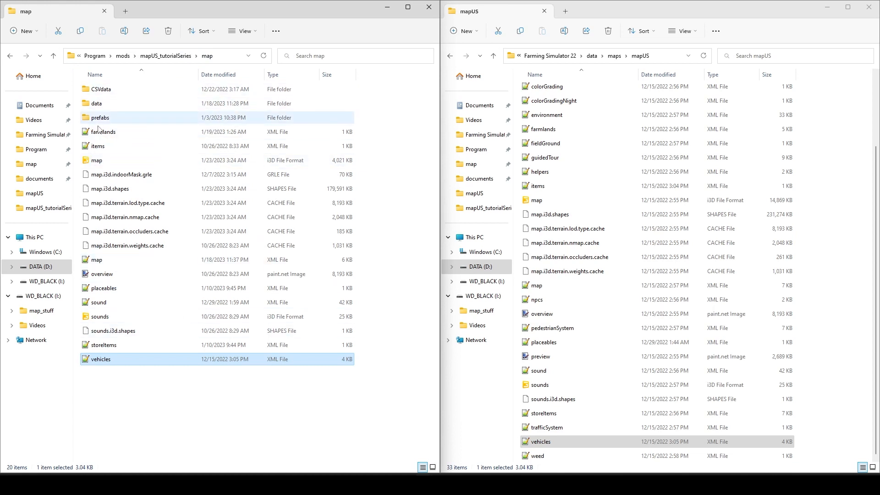
pyautogui.doubleClick(141, 363)
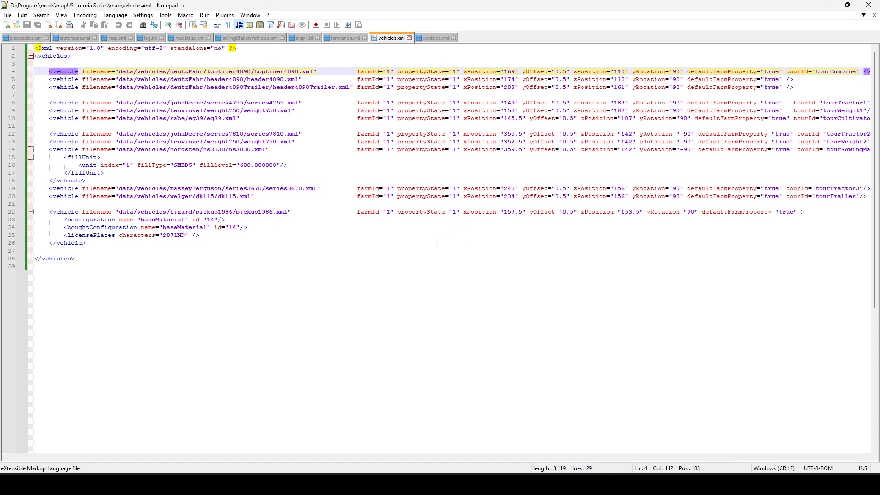
# Switch back to GIANTS Editor, create a cube primitive and place it on the gravel in front of the red barn's doors
pyautogui.moveTo(424, 484)
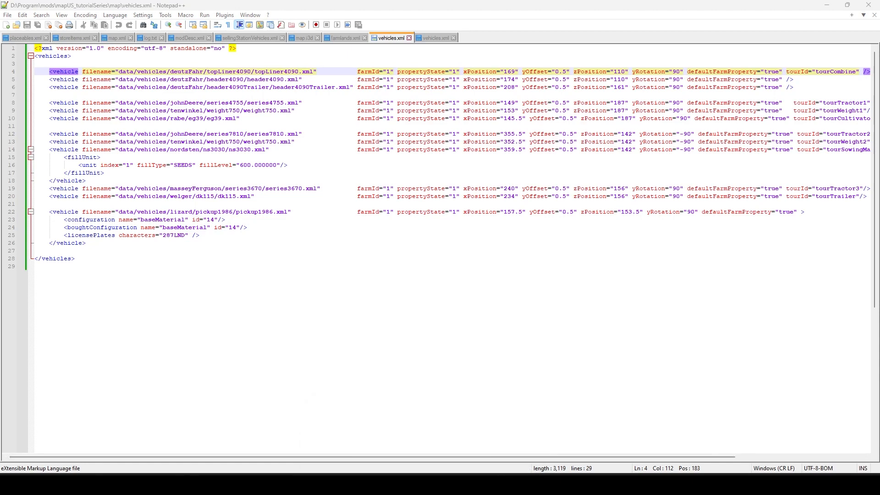
pyautogui.click(539, 484)
pyautogui.scroll(3, 532, 341)
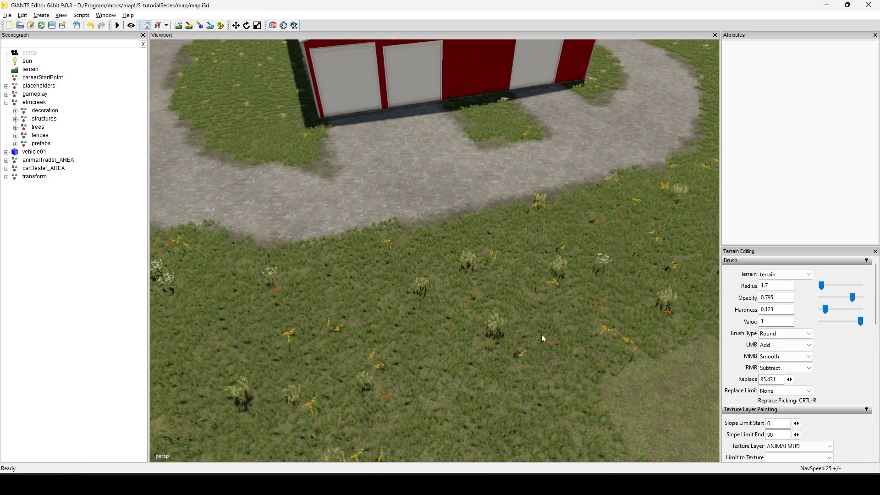
pyautogui.scroll(-5, 541, 335)
pyautogui.moveTo(516, 324); pyautogui.dragTo(494, 328)
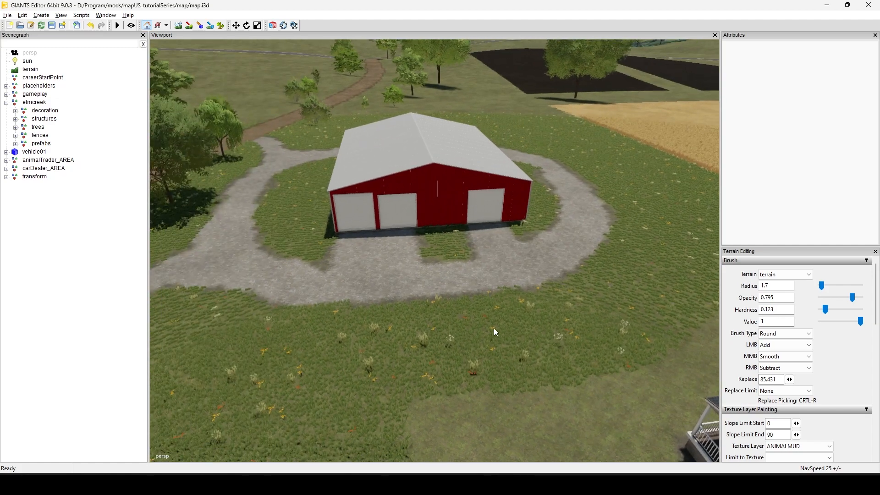
pyautogui.scroll(3, 496, 329)
pyautogui.scroll(4, 496, 342)
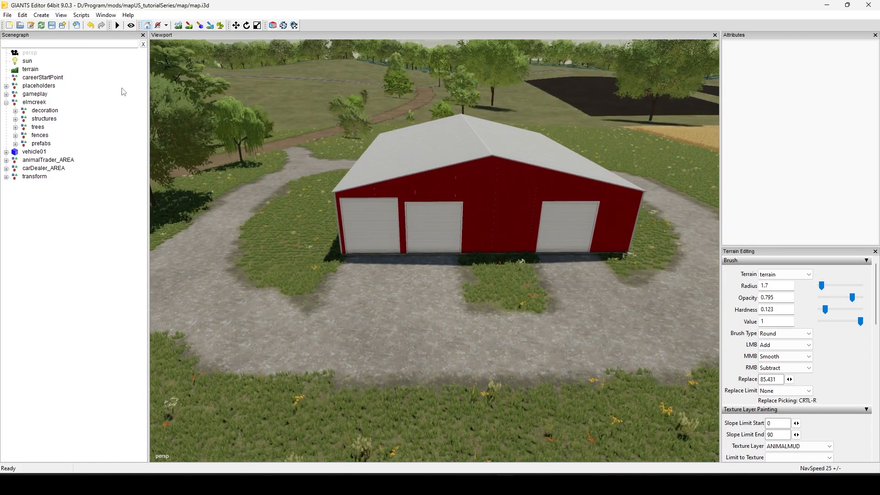
pyautogui.click(41, 15)
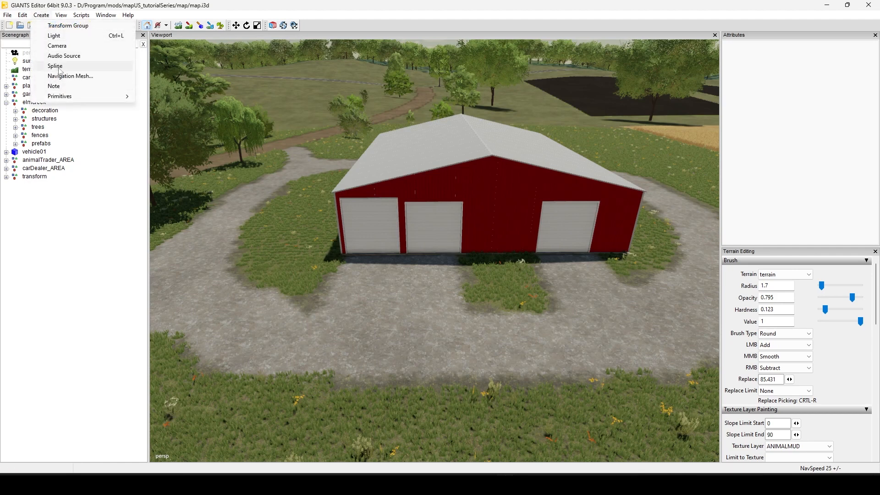
pyautogui.moveTo(66, 97)
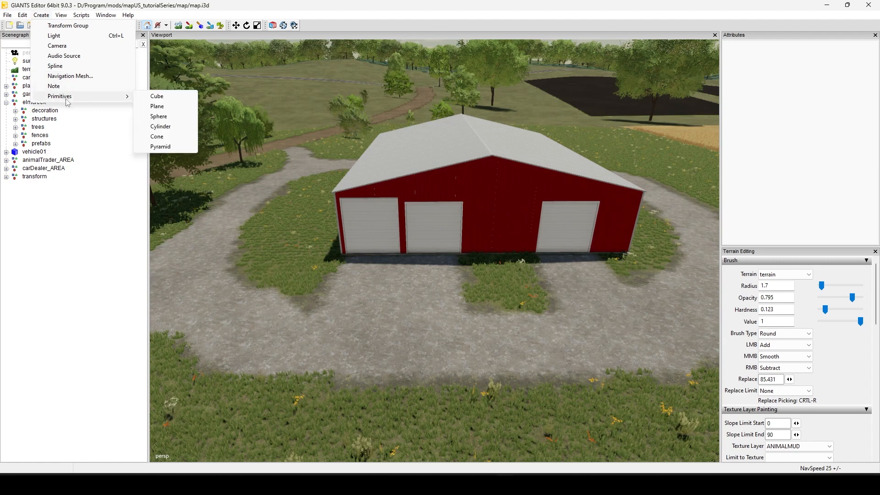
pyautogui.click(166, 100)
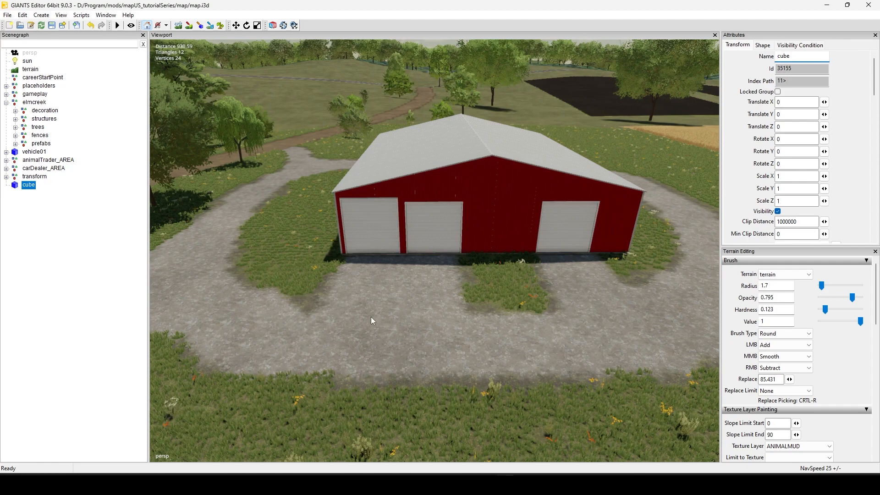
pyautogui.press('space')
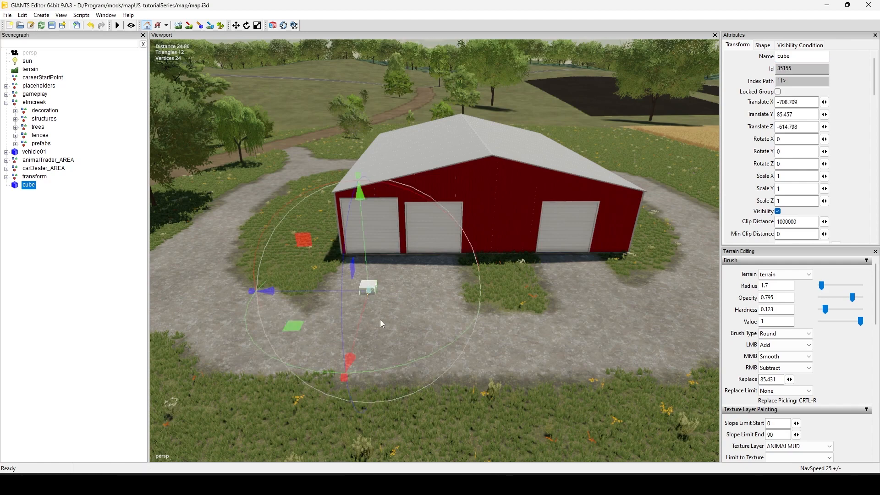
# Rotate the cube about its vertical axis and set its Y rotation to 90
pyautogui.press('w')
pyautogui.press('a')
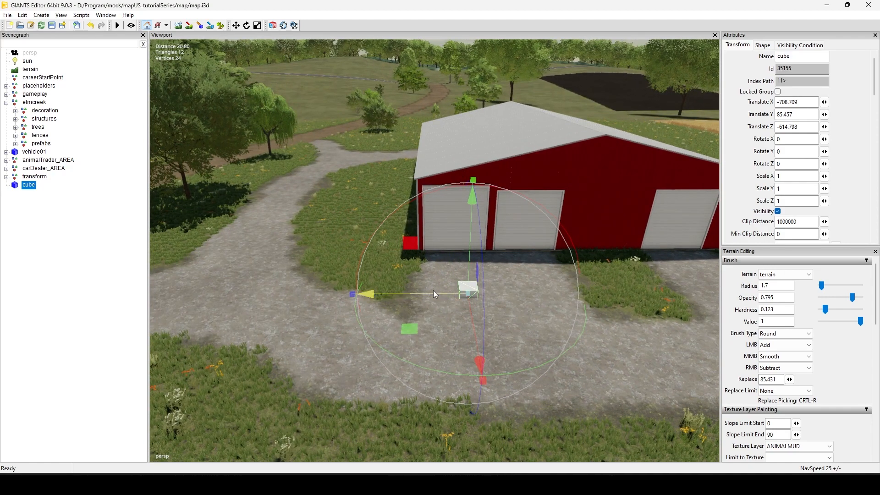
pyautogui.moveTo(527, 371); pyautogui.dragTo(588, 277)
pyautogui.doubleClick(800, 152)
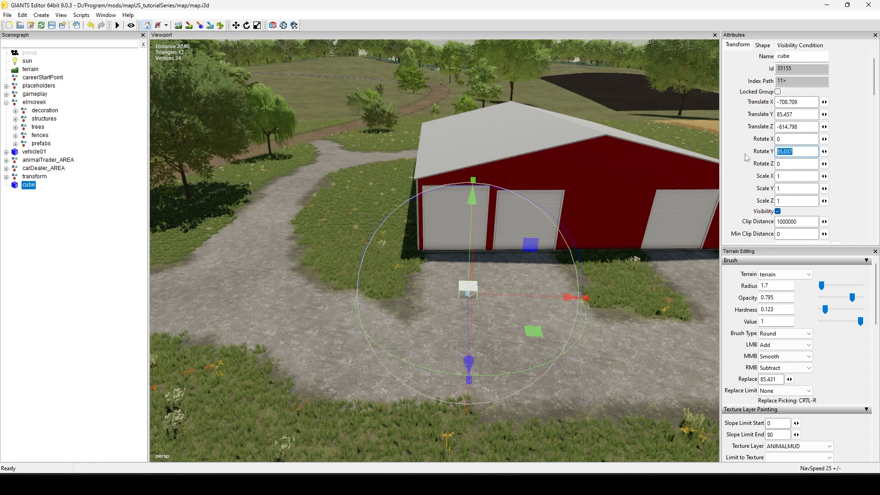
pyautogui.write('90')
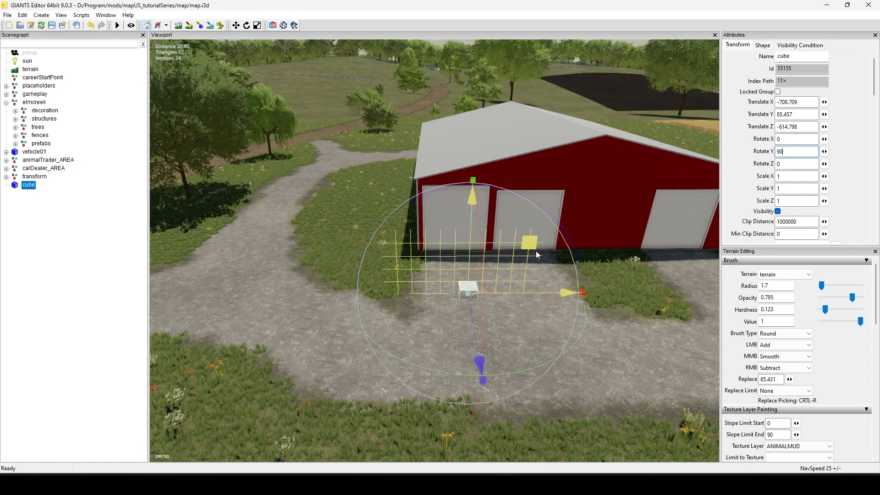
# Move the cube along the gravel outside the barn to about X -707.8 and Z -615.7
pyautogui.moveTo(475, 332); pyautogui.dragTo(474, 326)
pyautogui.moveTo(440, 276); pyautogui.dragTo(613, 296)
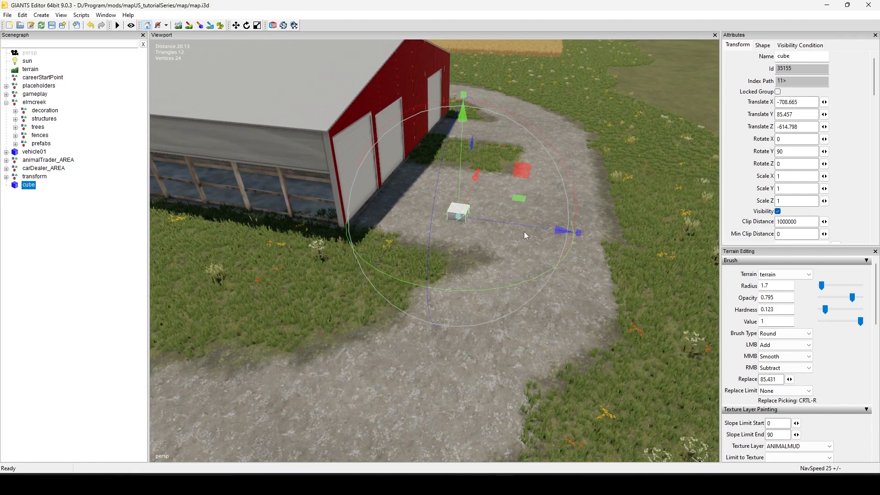
pyautogui.moveTo(529, 225)
pyautogui.mouseDown()
pyautogui.moveTo(477, 221)
pyautogui.moveTo(311, 178)
pyautogui.moveTo(525, 226)
pyautogui.moveTo(517, 229)
pyautogui.mouseUp()
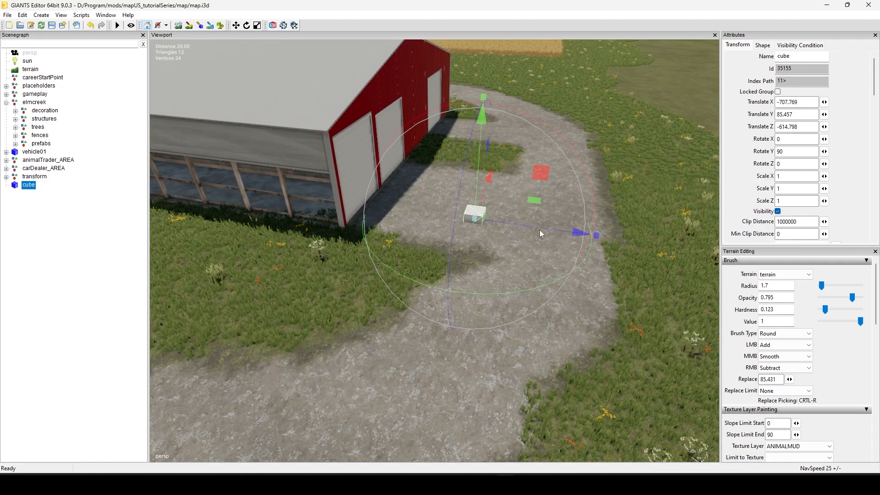
pyautogui.moveTo(571, 193); pyautogui.dragTo(460, 301)
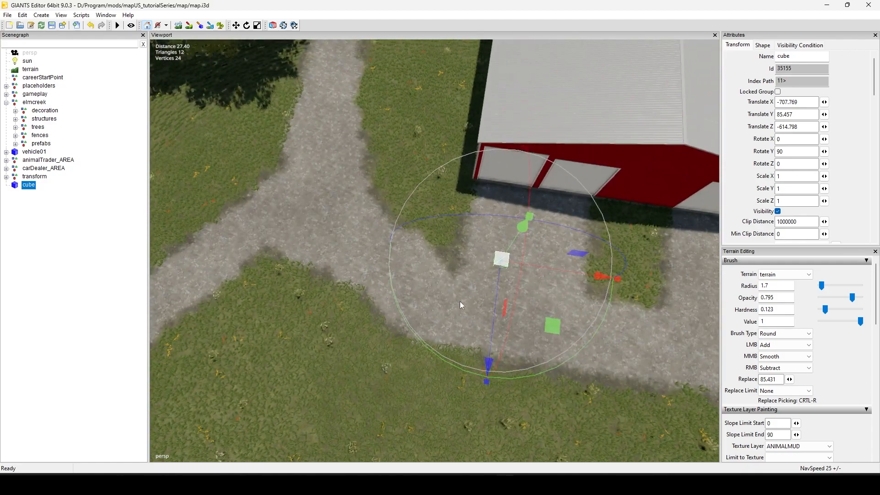
pyautogui.moveTo(563, 270); pyautogui.dragTo(529, 277)
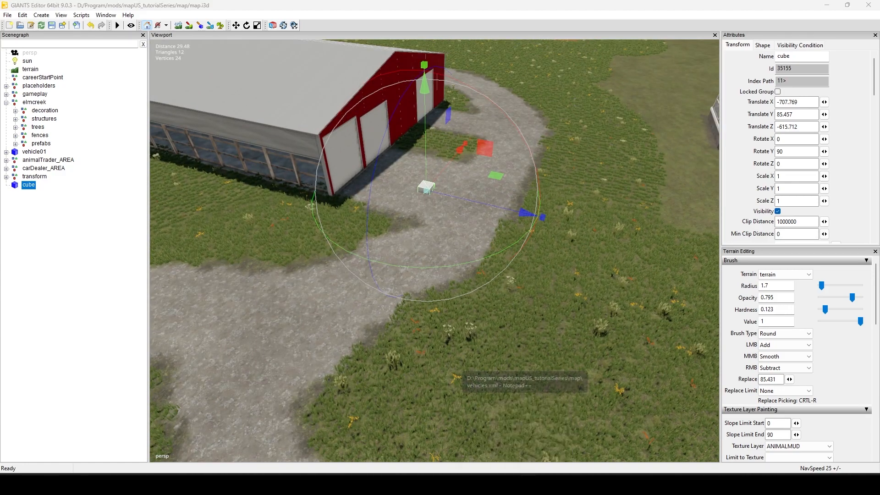
# Switch to vehicles.xml in Notepad++ and examine the Deutz-Fahr entries' file names and their position, rotation and tour attributes
pyautogui.click(525, 433)
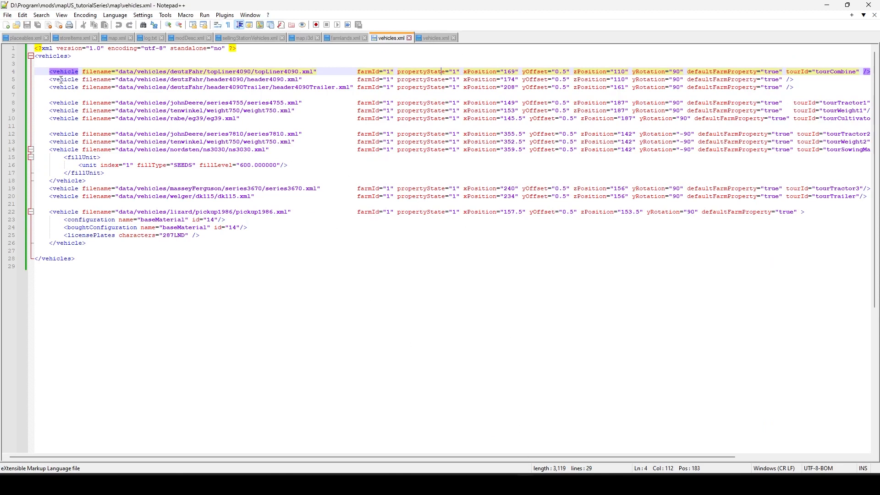
pyautogui.click(170, 79)
pyautogui.click(174, 87)
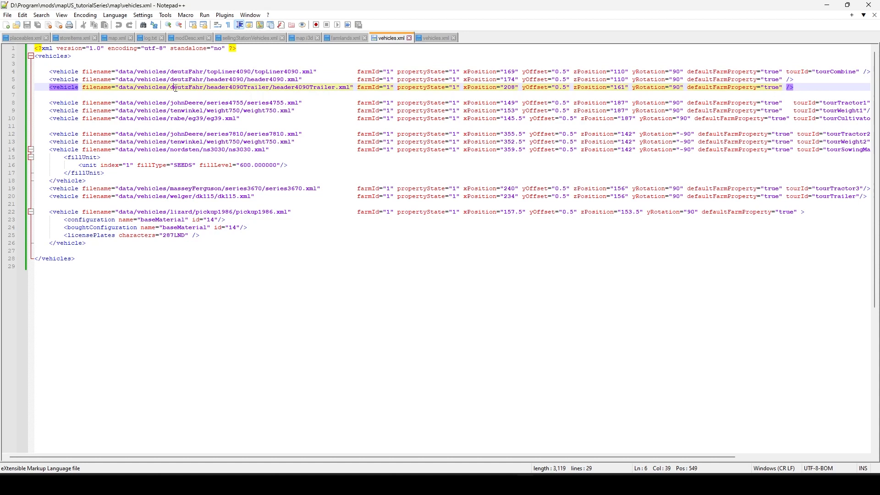
pyautogui.click(204, 72)
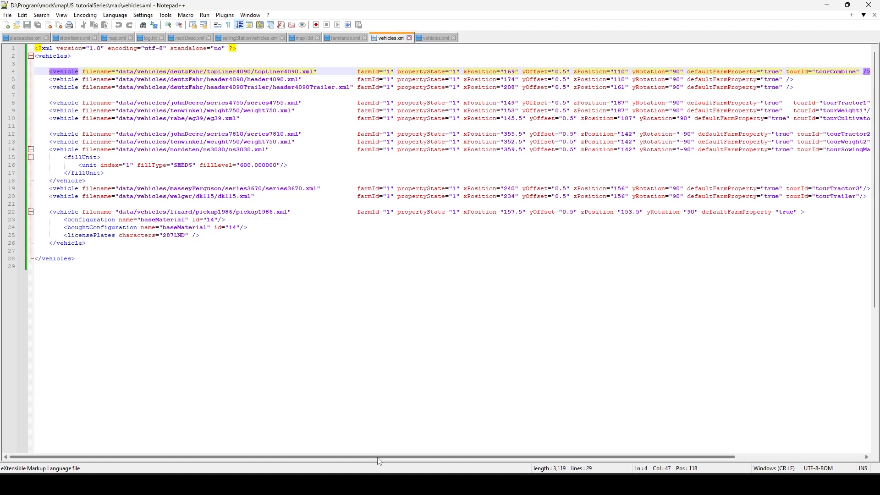
pyautogui.moveTo(379, 461); pyautogui.dragTo(401, 461)
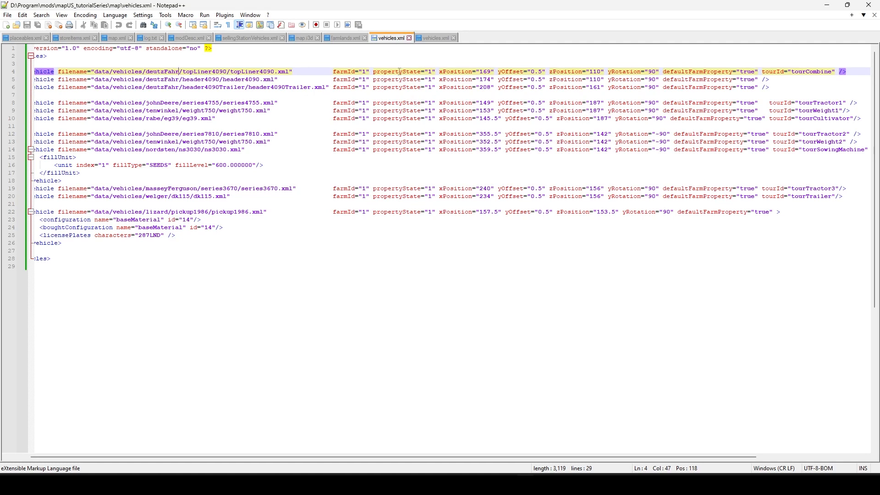
pyautogui.moveTo(488, 453); pyautogui.dragTo(554, 455)
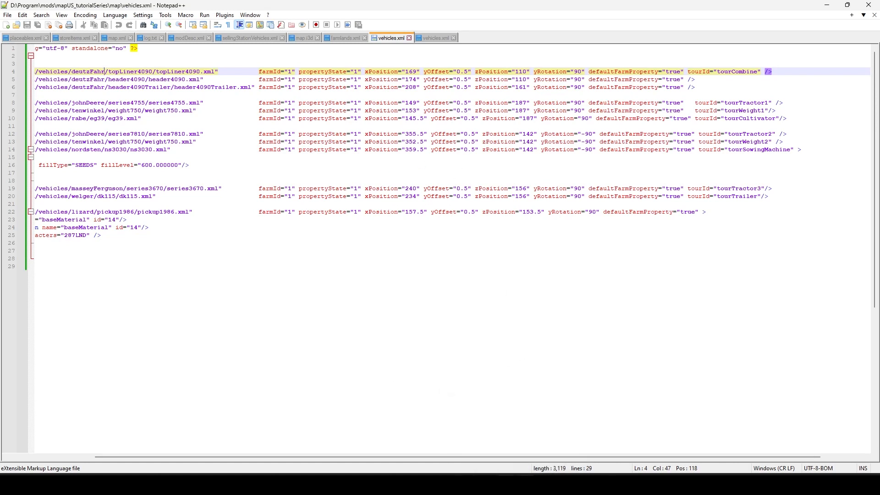
# Copy the cube's Translate X from GIANTS Editor into the xPosition of the topLiner4090 entry in vehicles.xml, setting it to -707.769
pyautogui.click(519, 474)
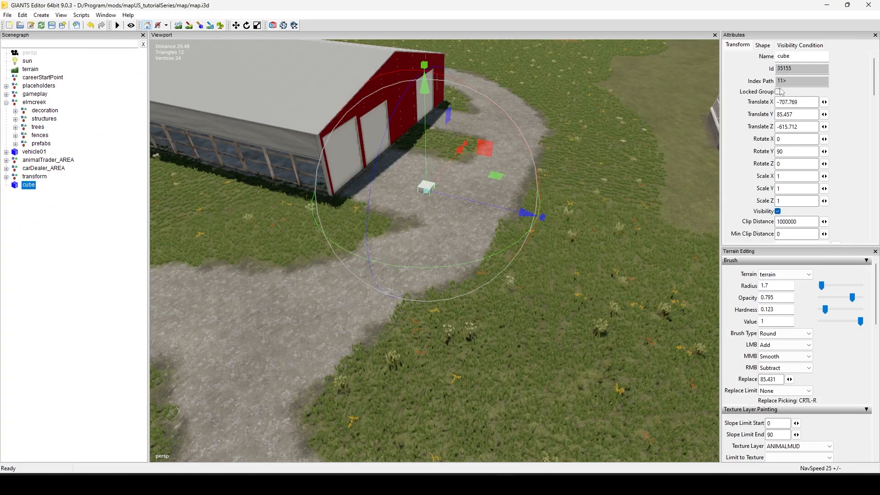
pyautogui.doubleClick(795, 102)
pyautogui.hotkey('ctrl', 'c')
pyautogui.click(525, 436)
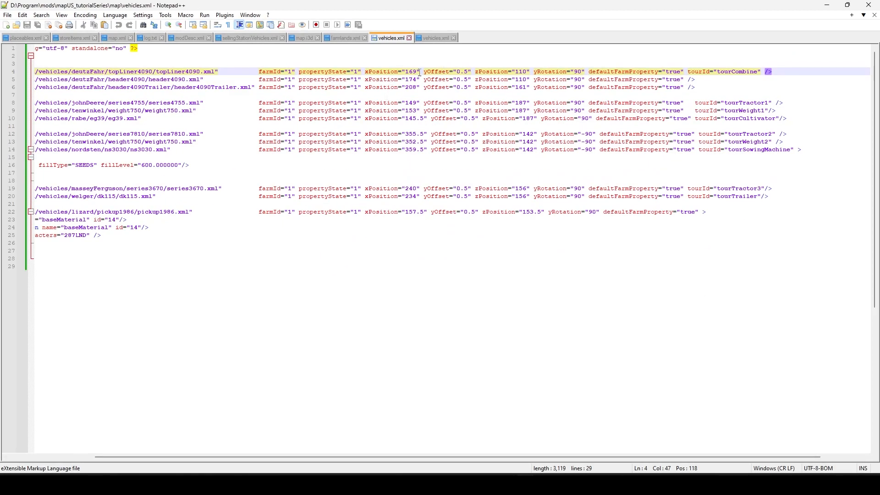
pyautogui.doubleClick(414, 72)
pyautogui.hotkey('ctrl', 'v')
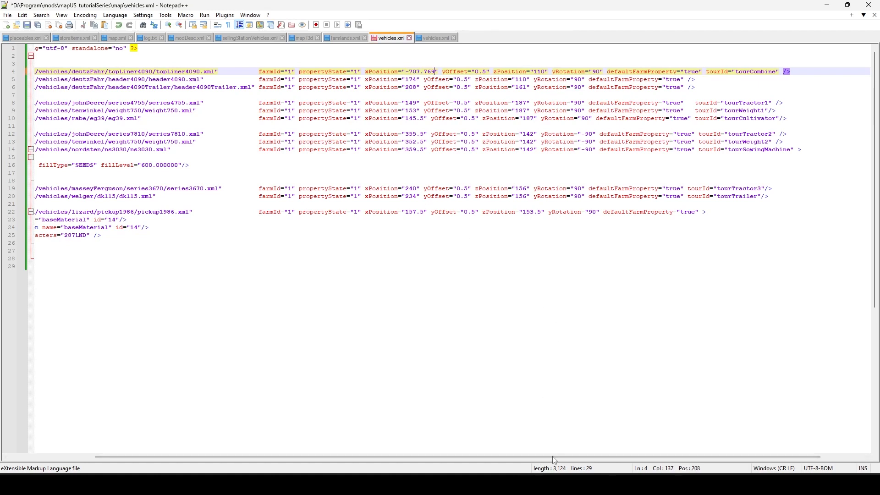
# Switch back to GIANTS Editor and raise the cube above the gravel to about Y 86.11
pyautogui.moveTo(509, 484)
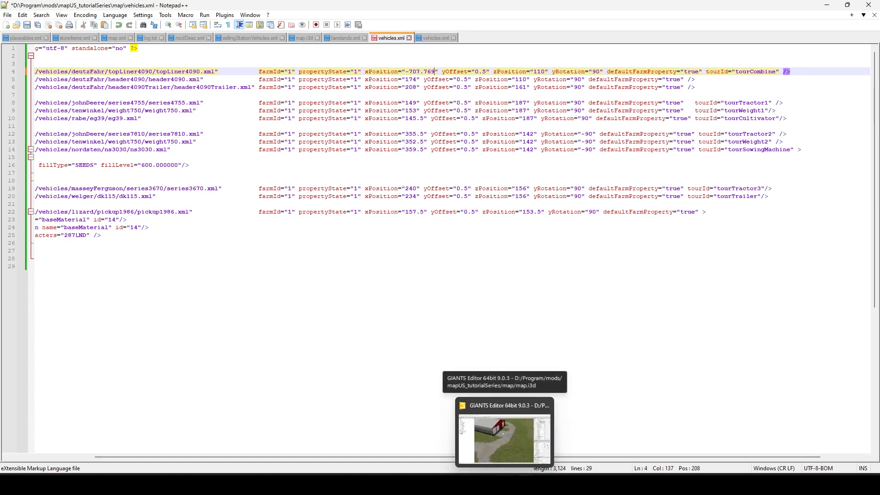
pyautogui.click(509, 406)
pyautogui.click(808, 117)
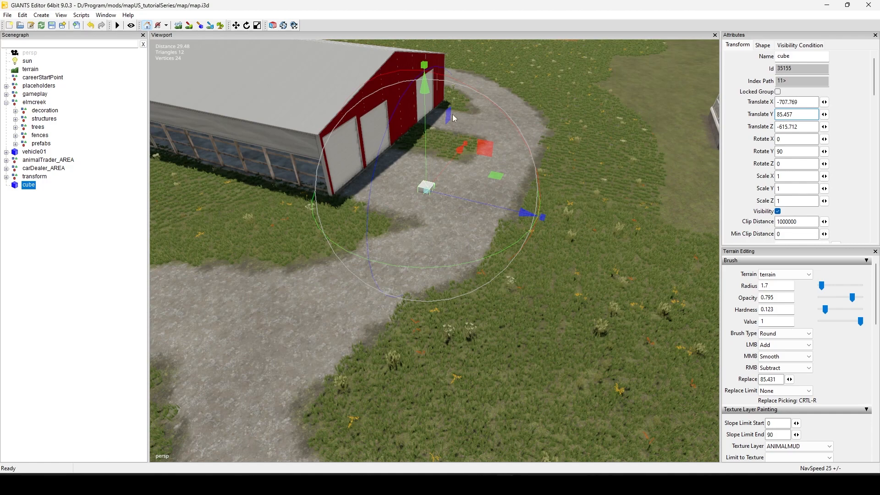
pyautogui.moveTo(426, 134); pyautogui.dragTo(426, 126)
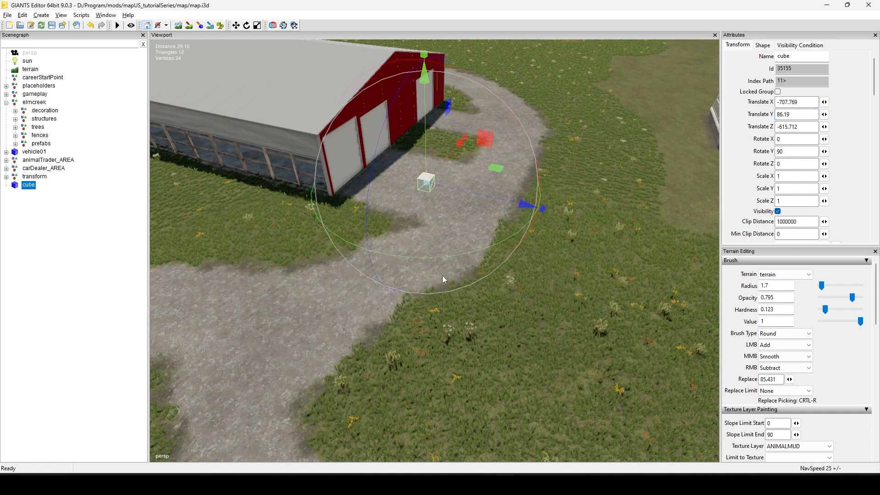
pyautogui.scroll(5, 444, 279)
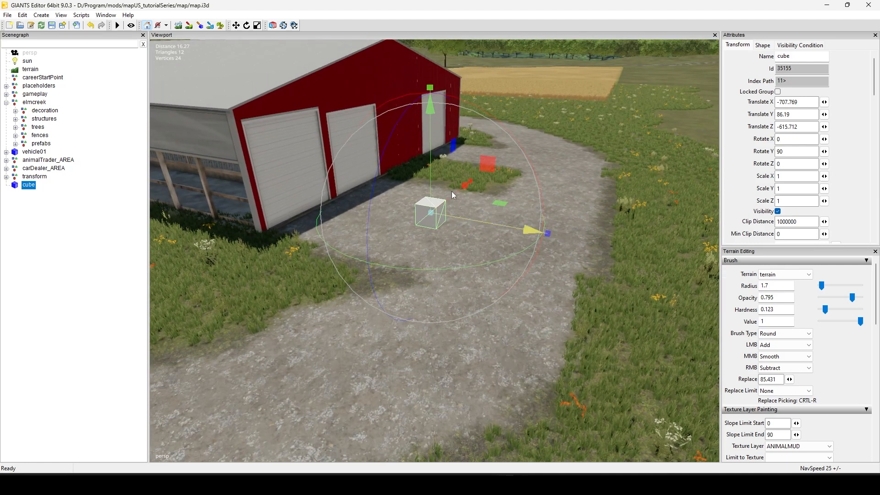
pyautogui.moveTo(431, 159)
pyautogui.mouseDown()
pyautogui.moveTo(435, 182)
pyautogui.moveTo(433, 156)
pyautogui.mouseUp()
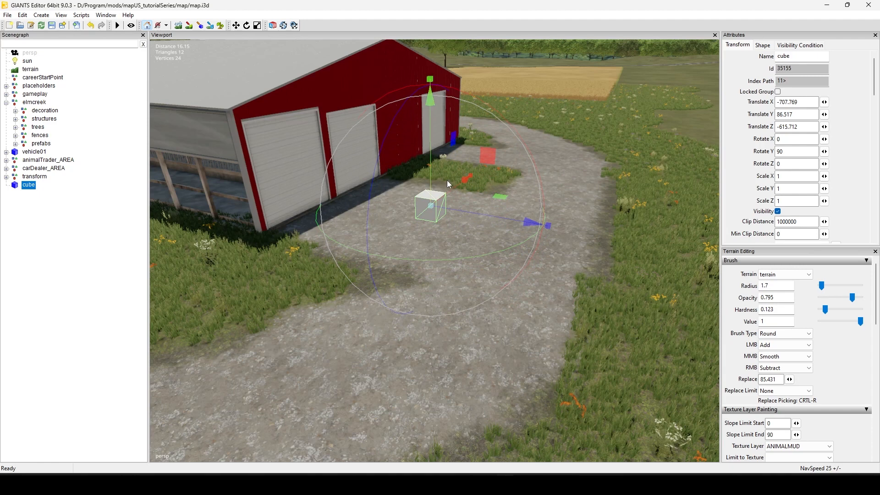
pyautogui.moveTo(430, 144)
pyautogui.mouseDown()
pyautogui.moveTo(433, 160)
pyautogui.moveTo(432, 153)
pyautogui.mouseUp()
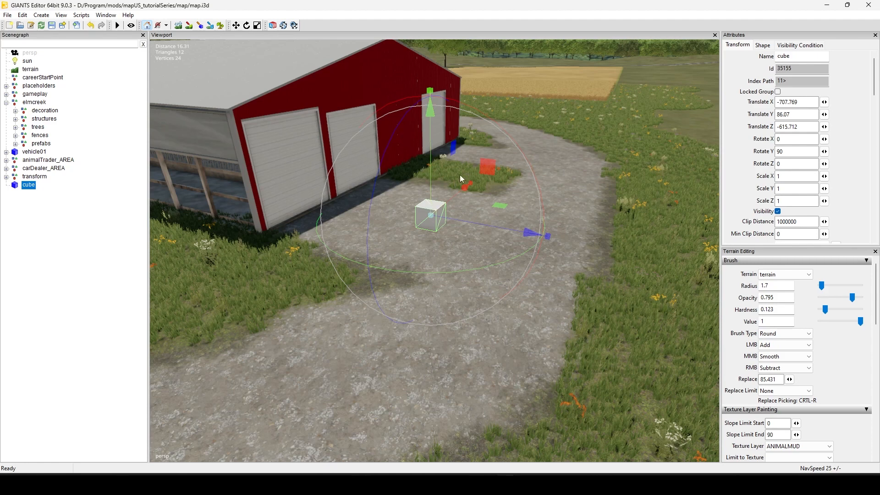
pyautogui.moveTo(428, 147); pyautogui.dragTo(433, 147)
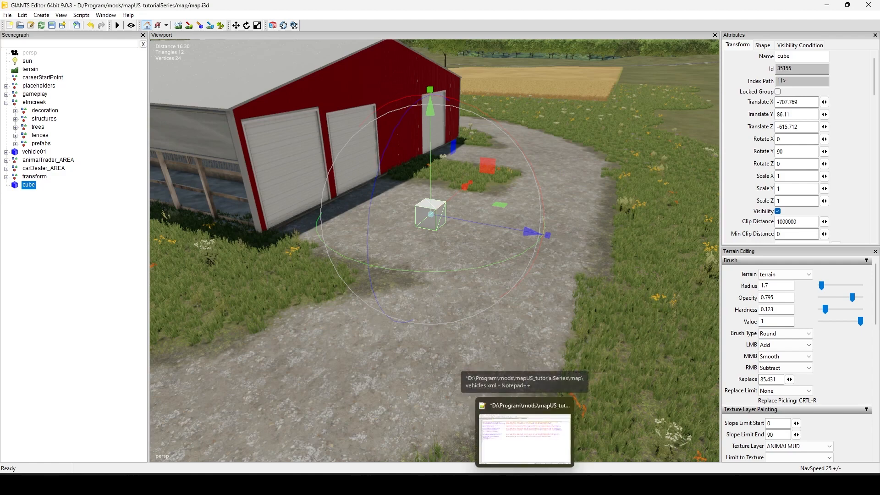
# Copy the cube's Translate Z from GIANTS Editor into the topLiner4090 entry's zPosition in vehicles.xml, setting it to -615.712
pyautogui.click(524, 434)
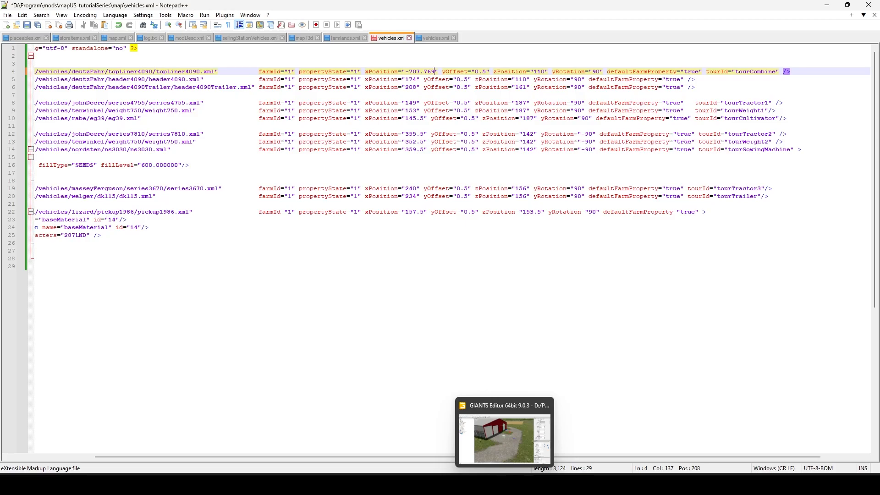
pyautogui.click(504, 484)
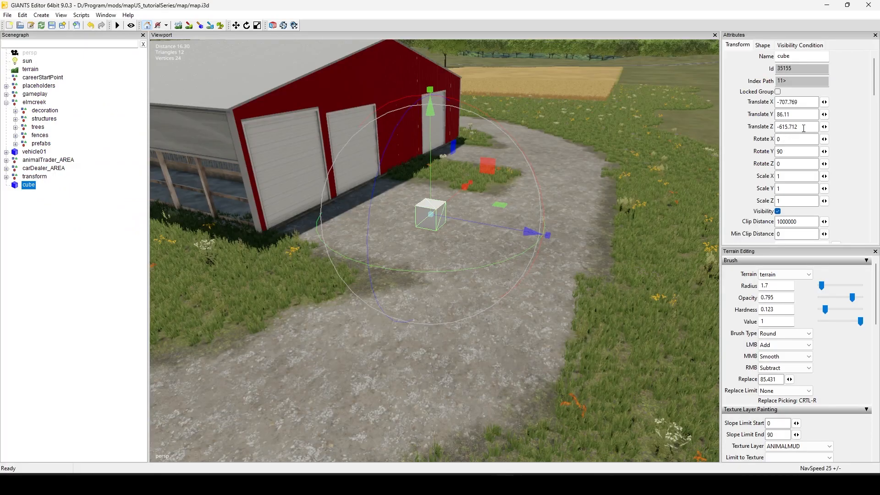
pyautogui.moveTo(803, 129); pyautogui.dragTo(774, 129)
pyautogui.hotkey('ctrl', 'c')
pyautogui.click(525, 484)
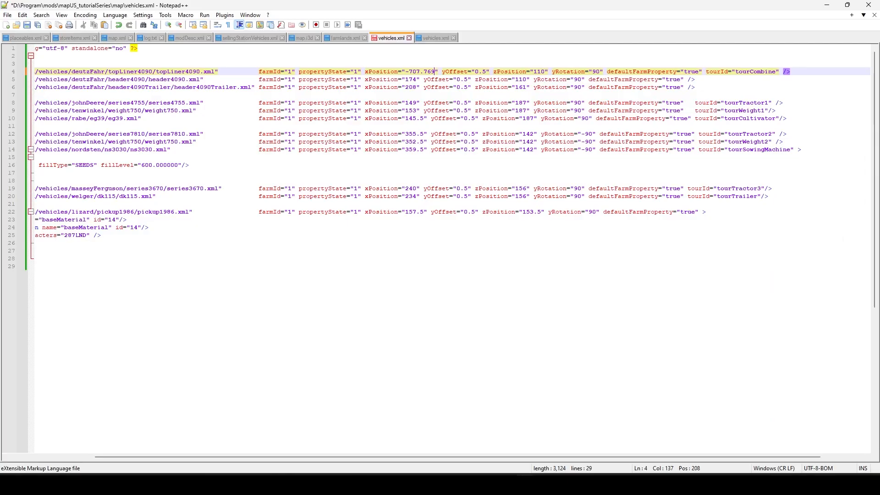
pyautogui.doubleClick(540, 72)
pyautogui.hotkey('ctrl', 'v')
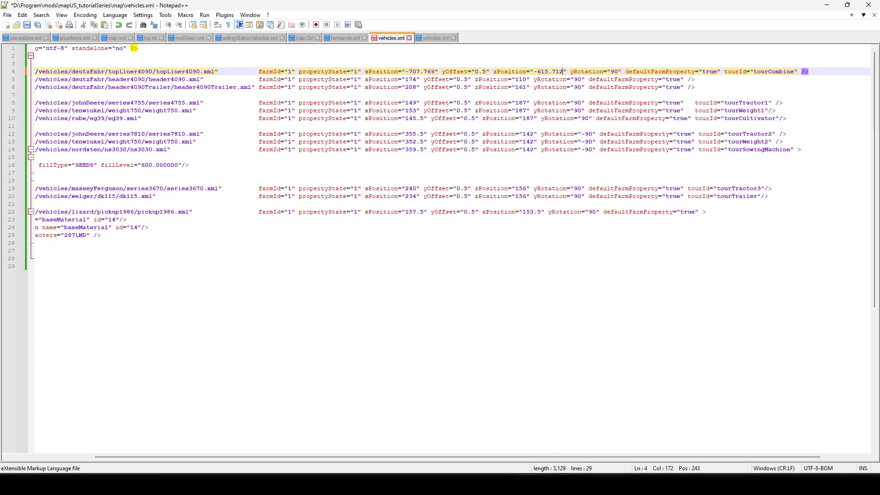
# Review the edited topLiner4090 entry against the cube in GIANTS Editor, and save vehicles.xml
pyautogui.click(506, 484)
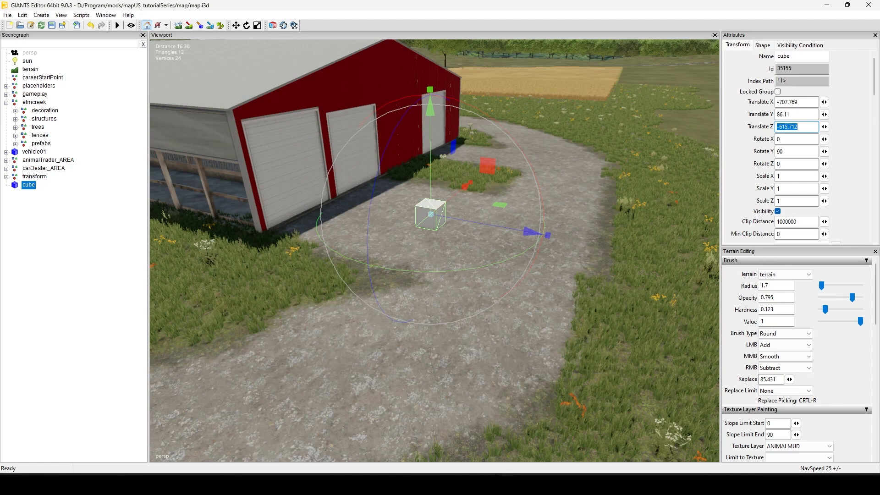
pyautogui.hotkey('alt', 'Tab')
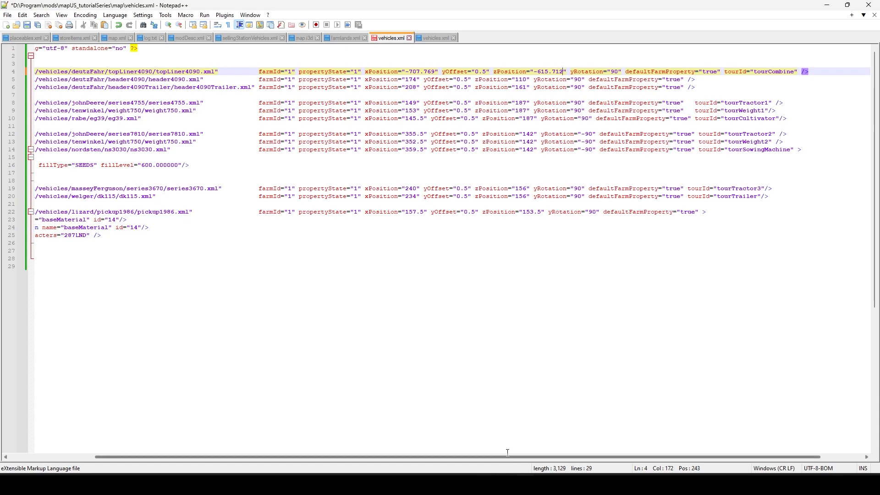
pyautogui.hotkey('ctrl', 'End')
pyautogui.moveTo(594, 458); pyautogui.dragTo(660, 454)
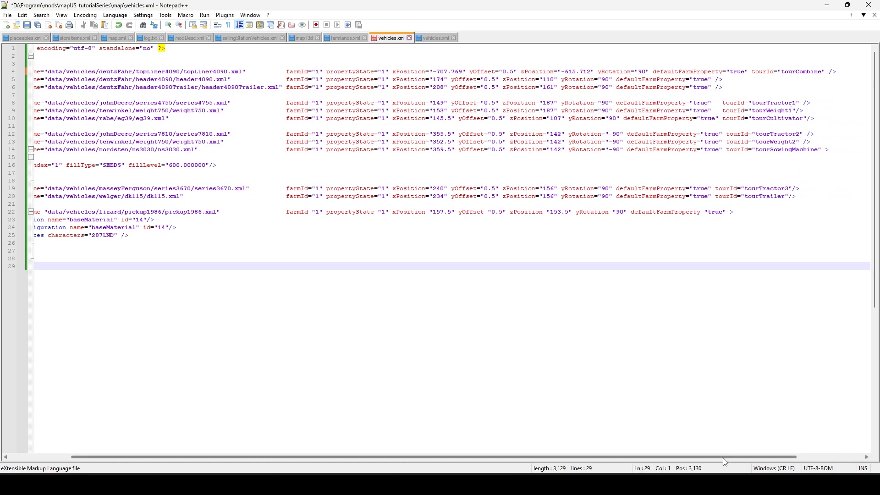
pyautogui.moveTo(721, 456); pyautogui.dragTo(551, 454)
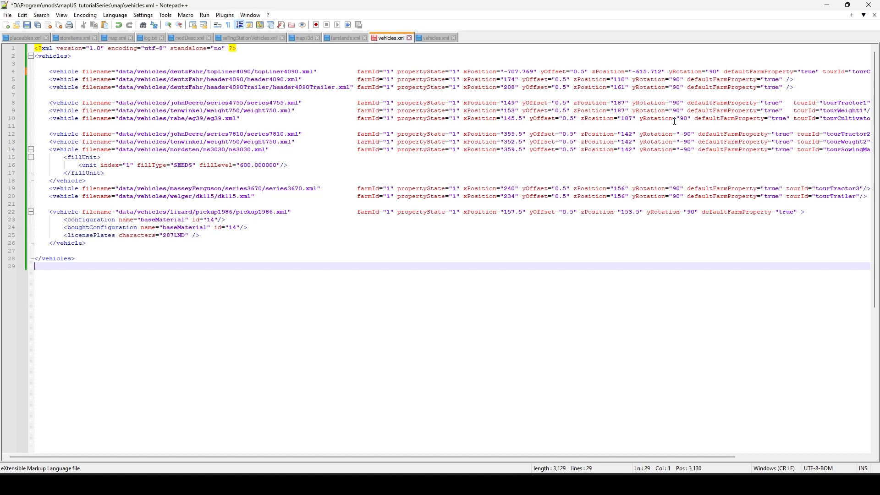
pyautogui.hotkey('ctrl', 's')
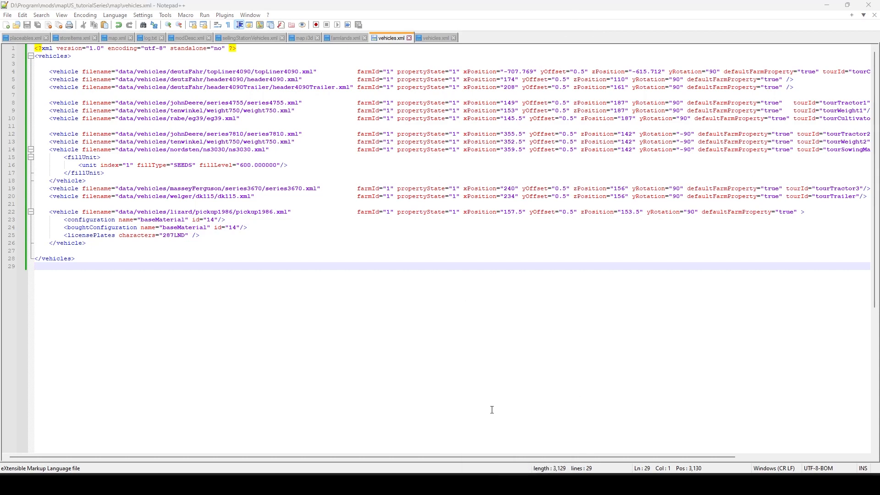
# In GIANTS Editor, turn the cube about its vertical axis to about Y 89.66 with X and Z at -180, and delete it
pyautogui.hotkey('alt', 'Tab')
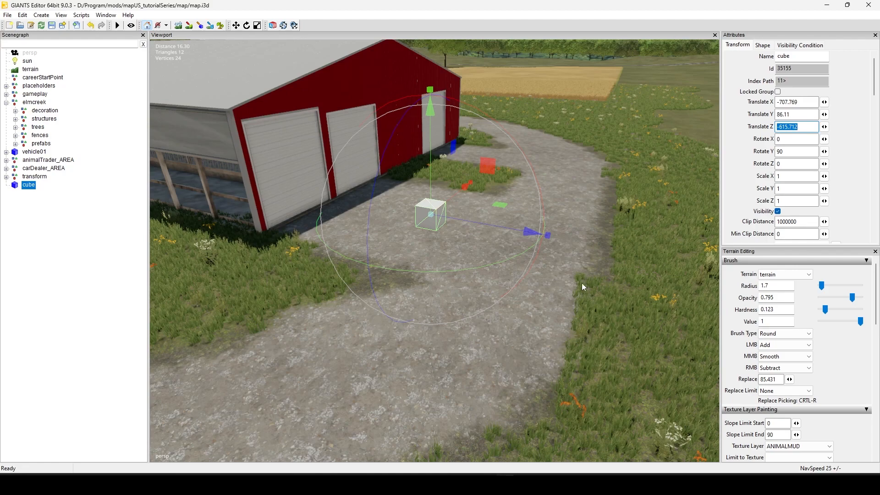
pyautogui.moveTo(580, 292); pyautogui.dragTo(396, 336)
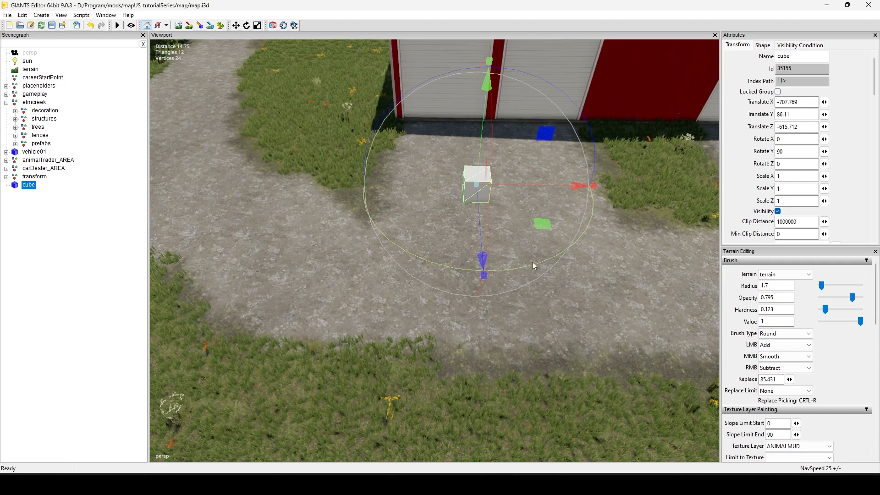
pyautogui.scroll(-5, 557, 340)
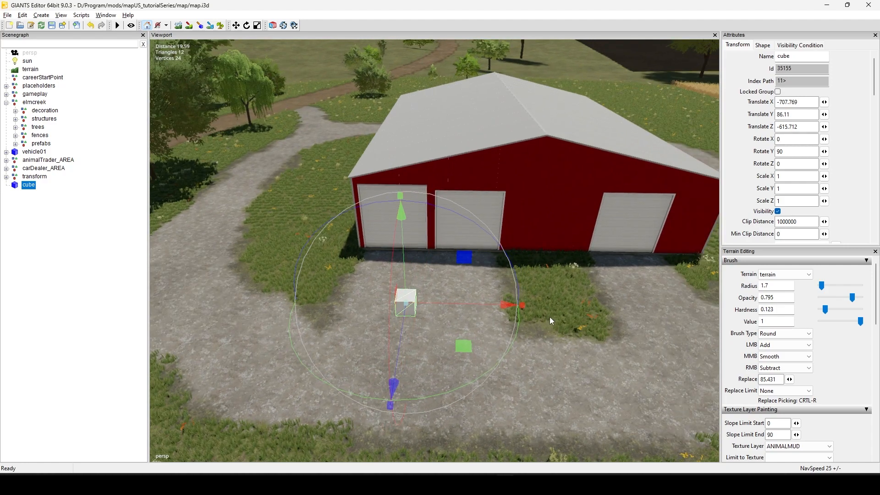
pyautogui.moveTo(550, 317); pyautogui.dragTo(564, 321)
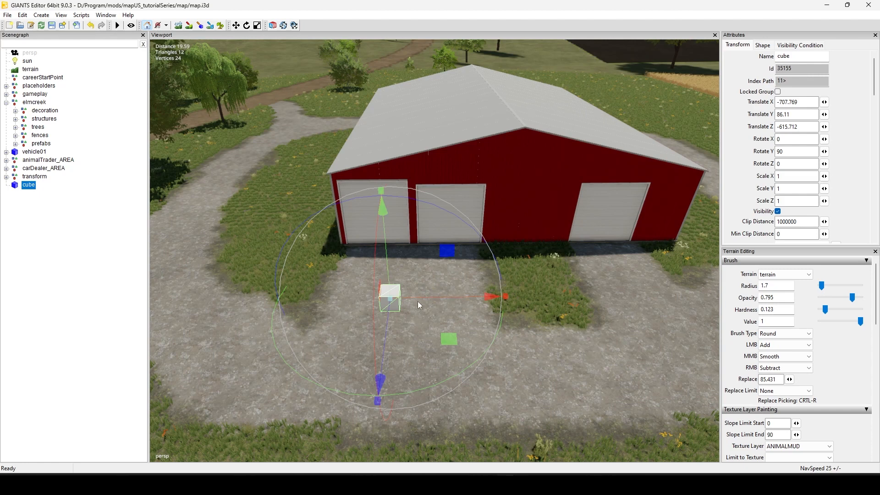
pyautogui.moveTo(457, 377); pyautogui.dragTo(246, 377)
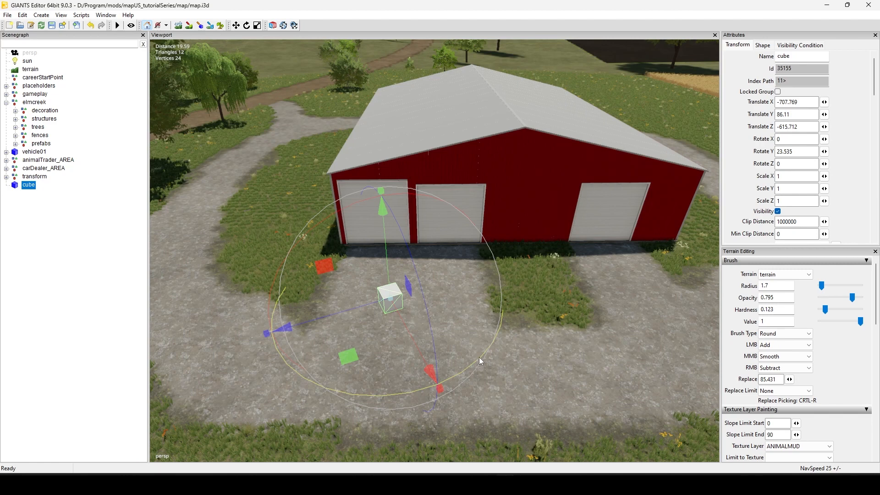
pyautogui.moveTo(480, 357); pyautogui.dragTo(392, 334)
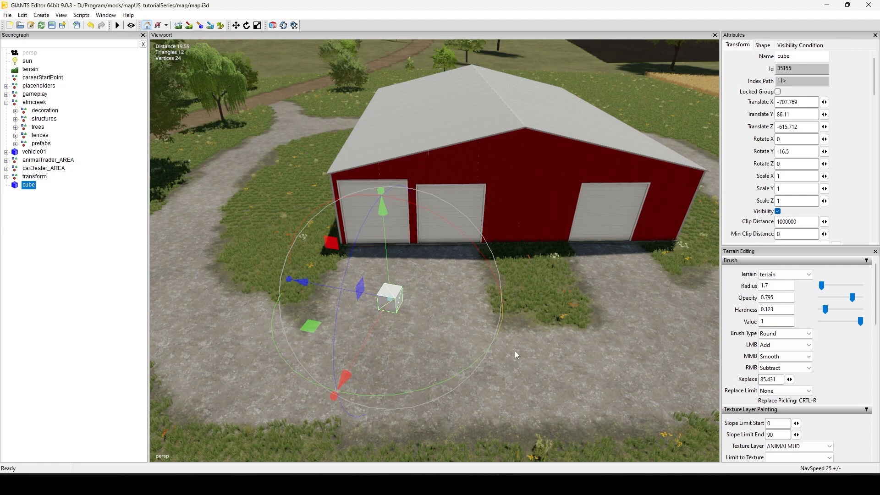
pyautogui.moveTo(463, 373); pyautogui.dragTo(422, 416)
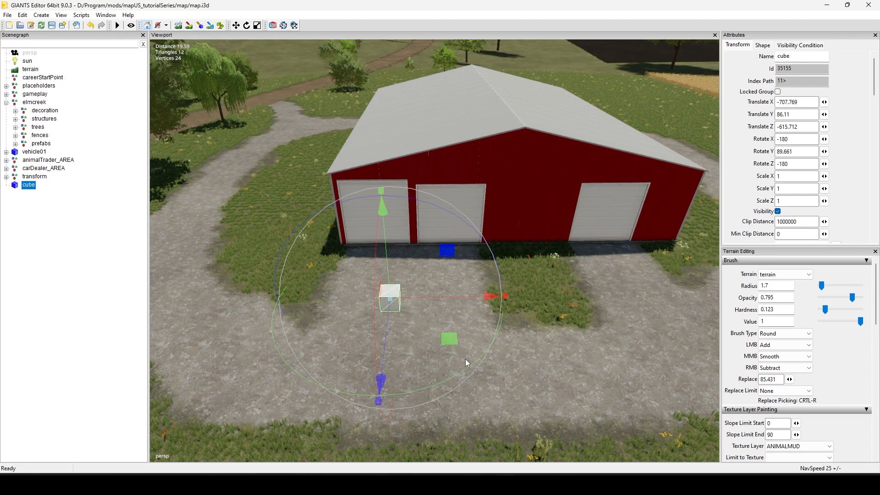
pyautogui.press('Delete')
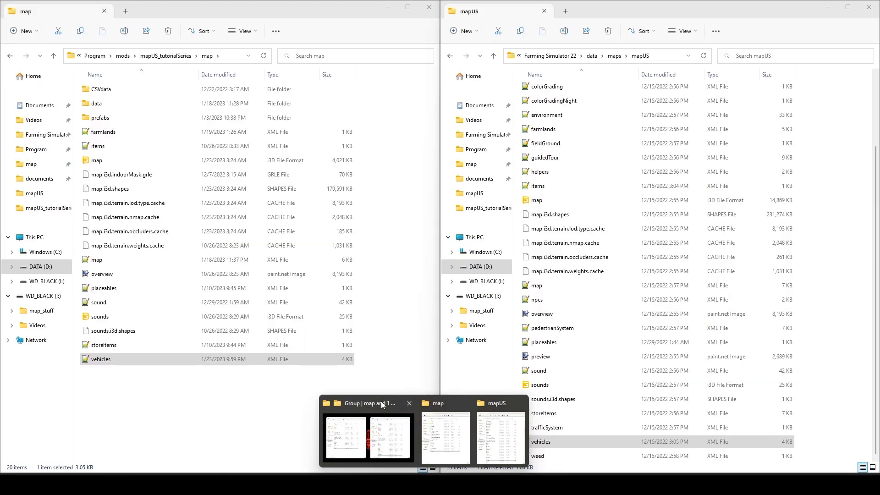
# Switch to File Explorer and open the vehicles folder inside Farming Simulator 22's data folder
pyautogui.click(380, 401)
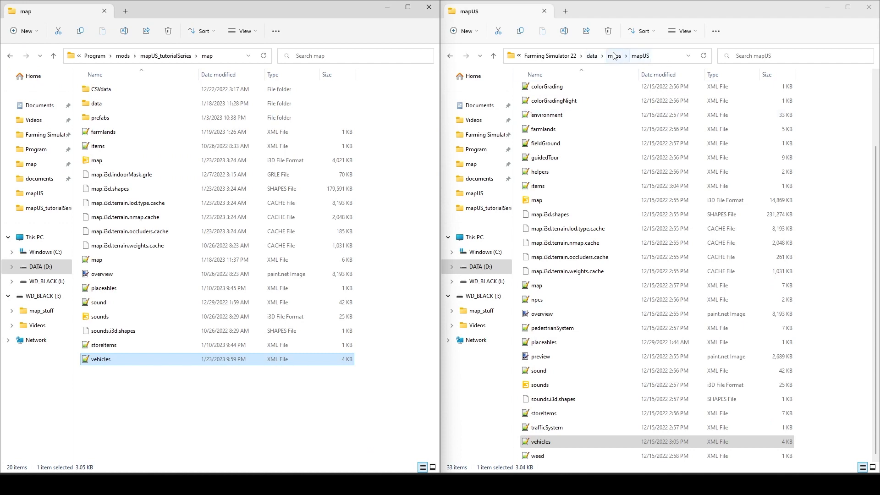
pyautogui.click(592, 55)
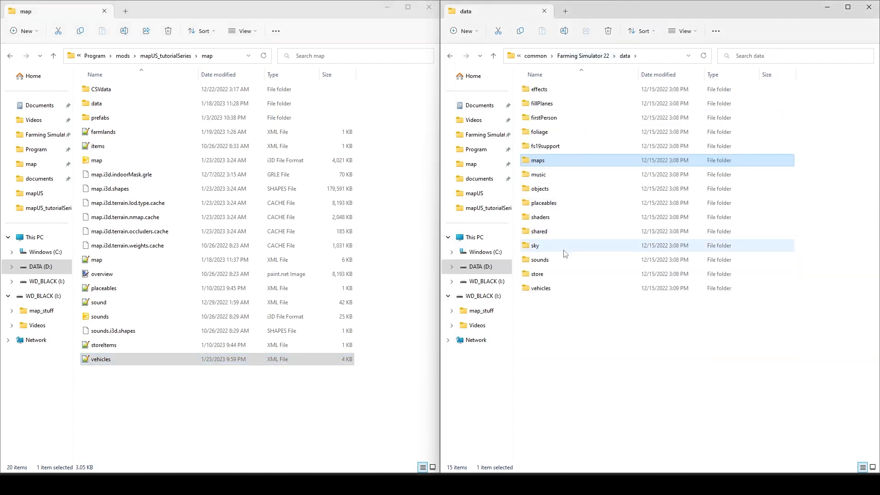
pyautogui.doubleClick(560, 288)
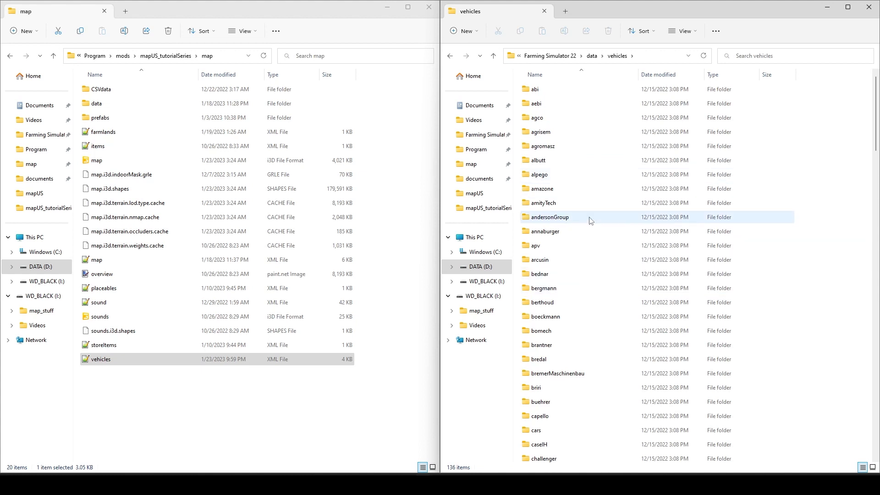
# Open the steiger4WD folder inside the caseIH folder of the game's vehicle data
pyautogui.scroll(-8, 588, 298)
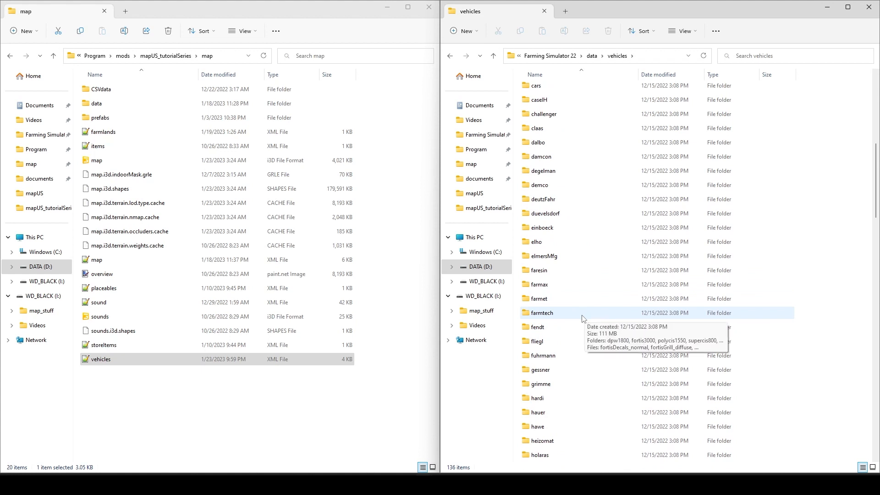
pyautogui.click(562, 105)
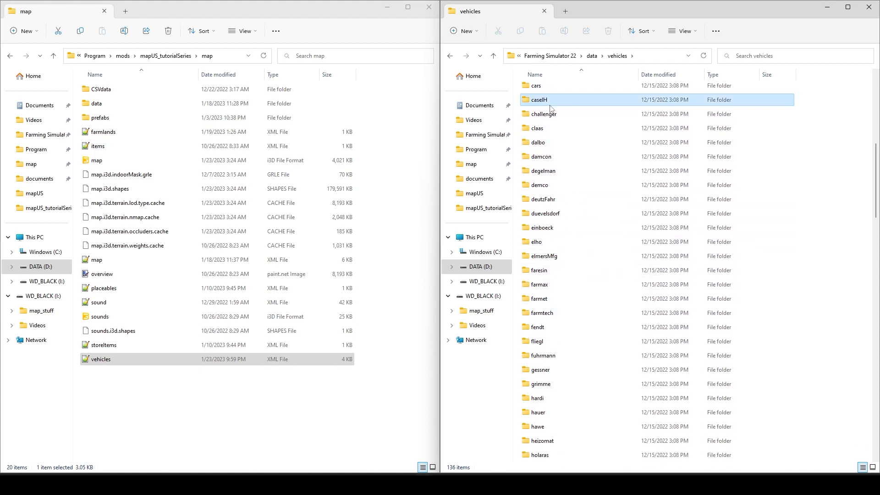
pyautogui.doubleClick(562, 105)
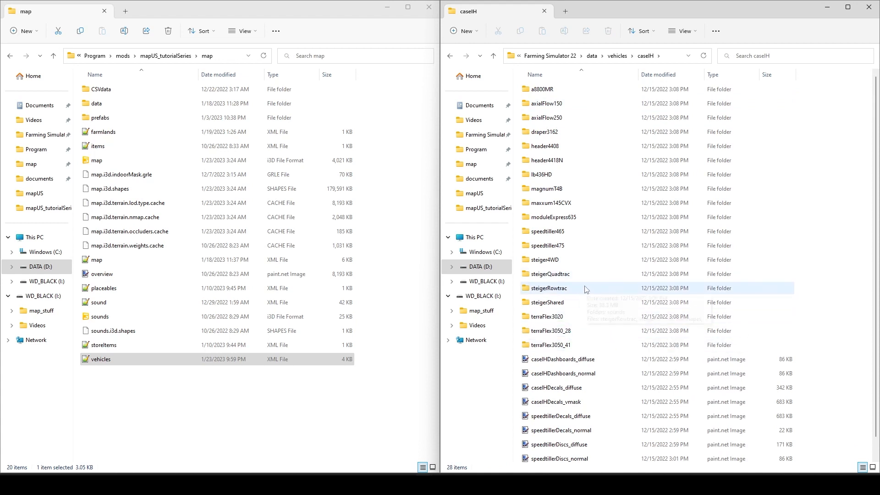
pyautogui.doubleClick(588, 259)
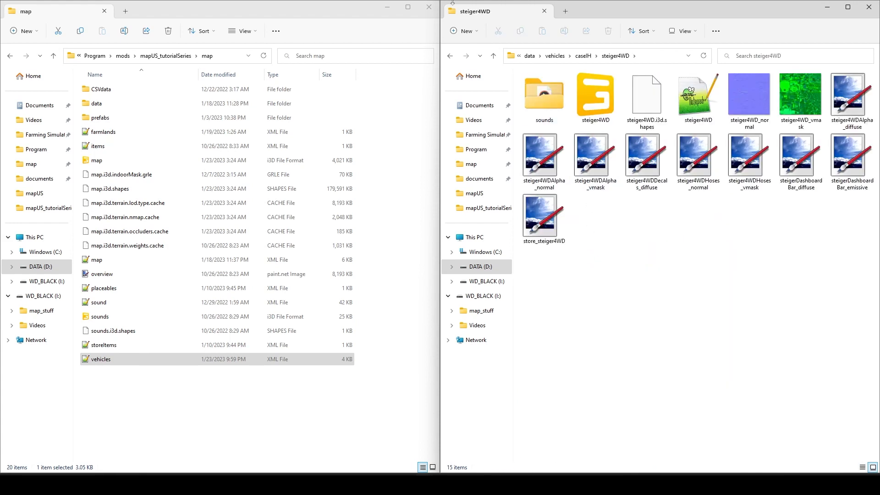
# Import the steiger4WD i3d model into the map in GIANTS Editor and delete its steiger4WD_back_component2
pyautogui.doubleClick(587, 94)
pyautogui.moveTo(587, 94); pyautogui.dragTo(373, 308)
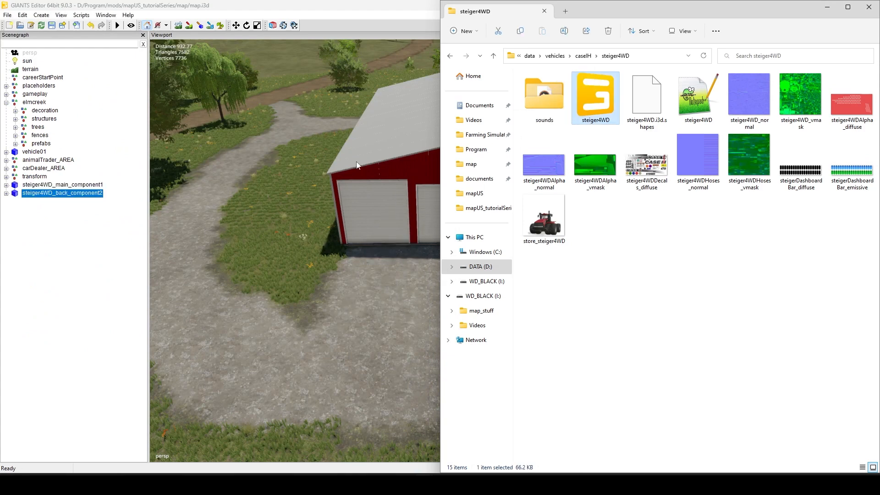
pyautogui.doubleClick(378, 8)
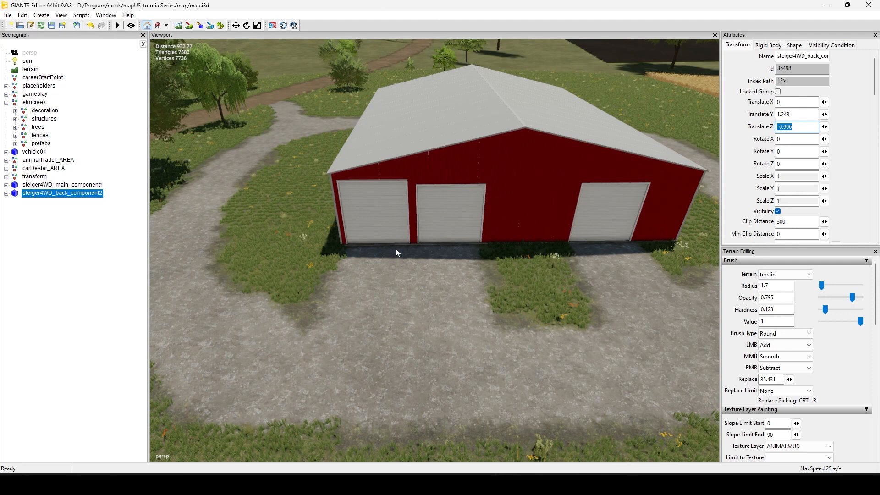
pyautogui.press('Return')
pyautogui.press('Delete')
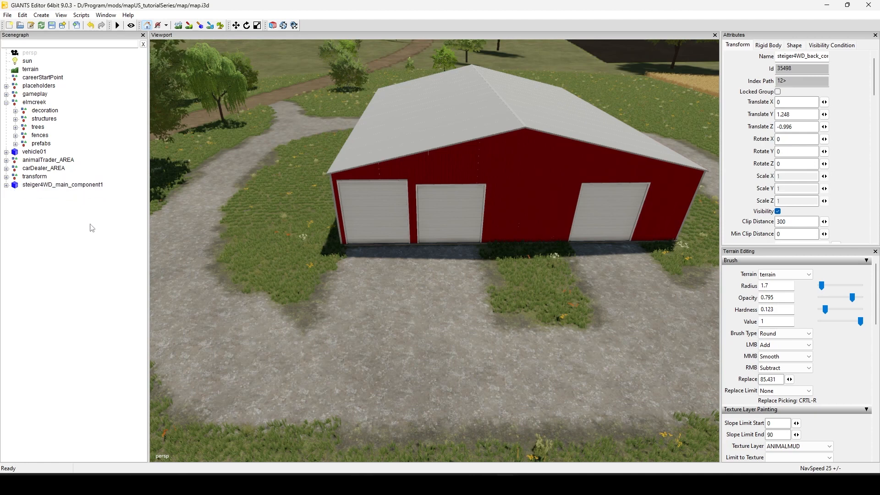
# Place steiger4WD_main_component1 with interactive placement on the gravel before the barn's paired doors, at about X -706.69, Z -614.35
pyautogui.click(88, 186)
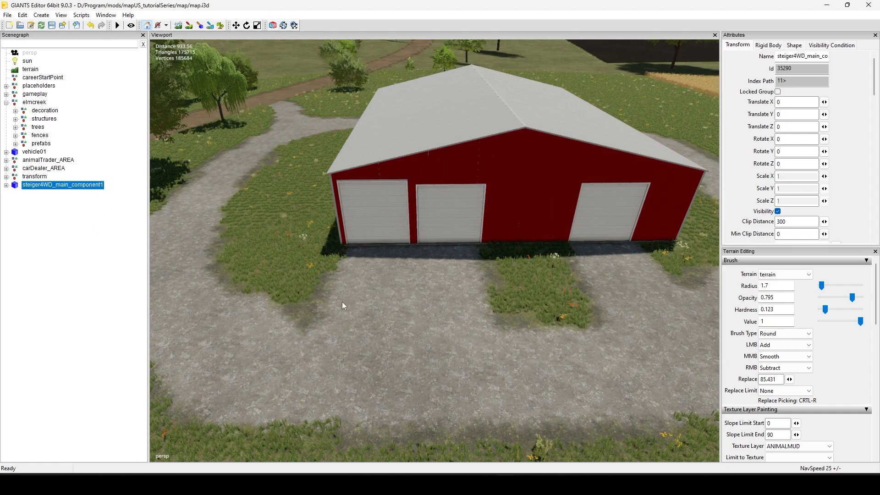
pyautogui.hotkey('ctrl', 'shift', 'i')
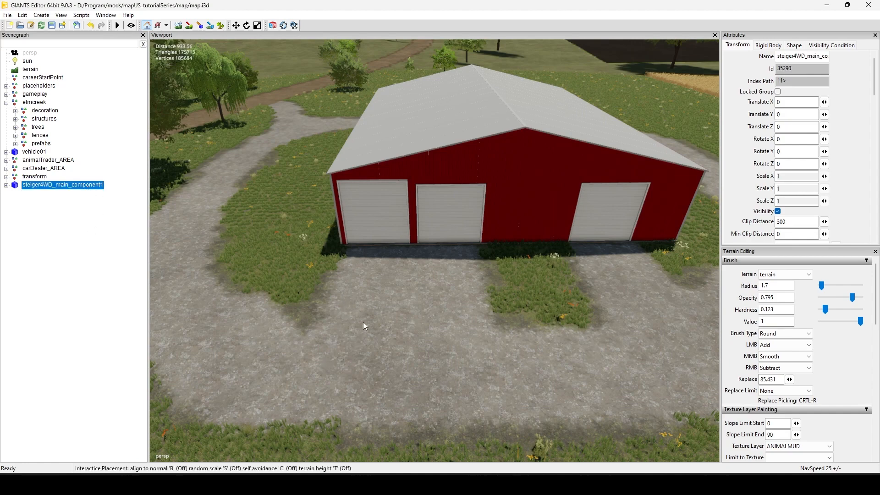
pyautogui.click(363, 322)
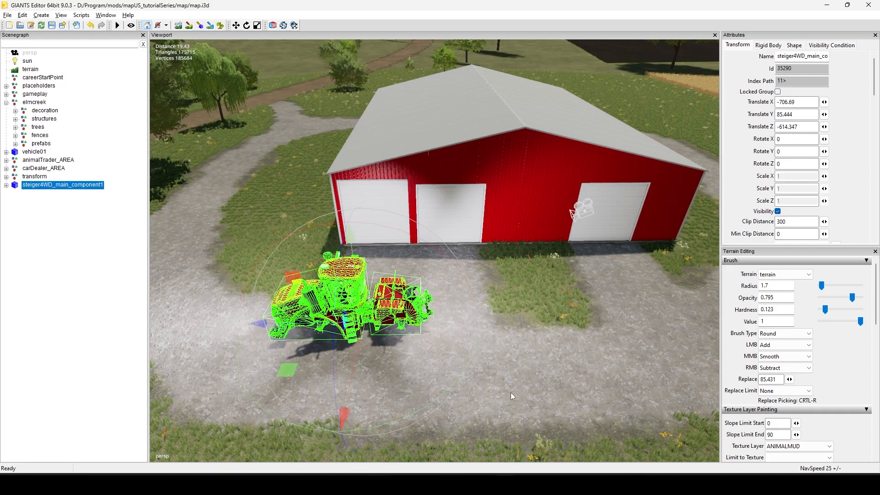
# Move the tractor to about X -709.08, Z -614.77 by the paired barn doors and turn it to about Y 89.32
pyautogui.moveTo(513, 396); pyautogui.dragTo(440, 339)
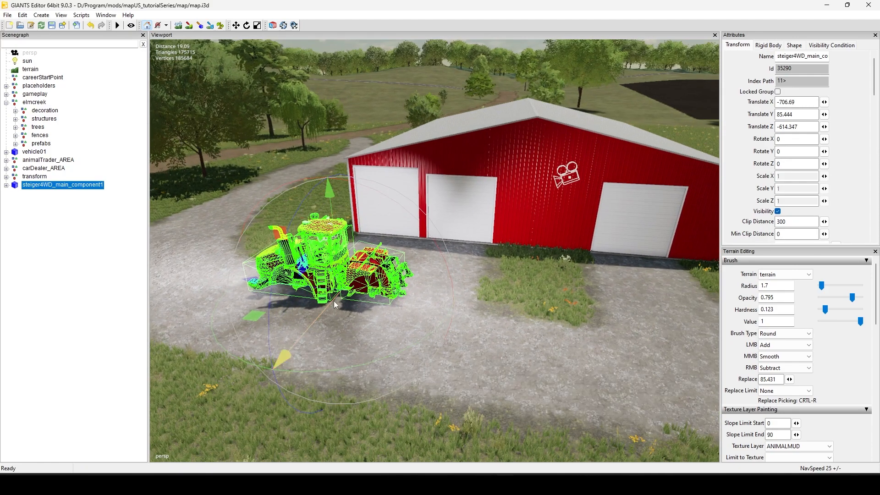
pyautogui.click(346, 288)
pyautogui.moveTo(346, 288); pyautogui.dragTo(356, 314)
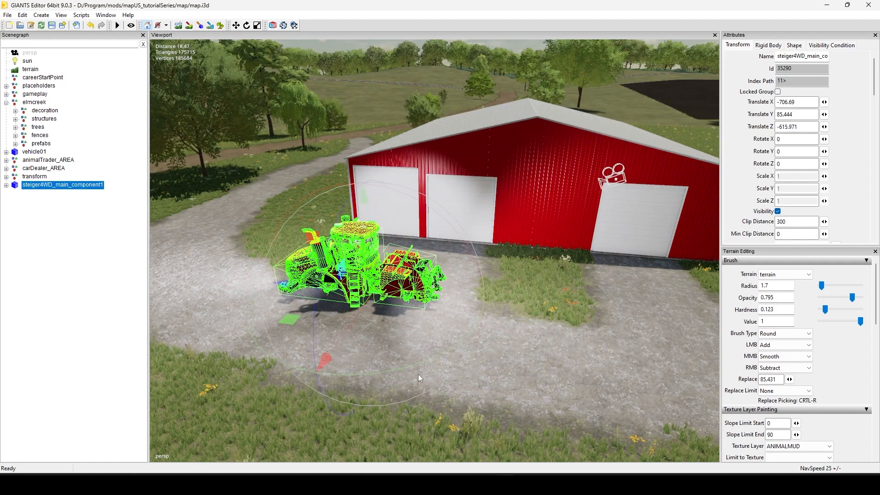
pyautogui.moveTo(420, 365); pyautogui.dragTo(365, 327)
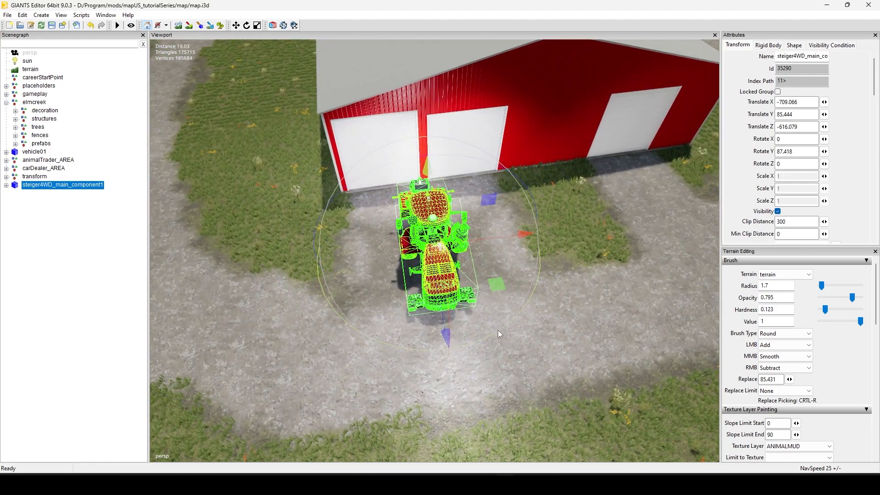
pyautogui.moveTo(499, 331); pyautogui.dragTo(493, 307)
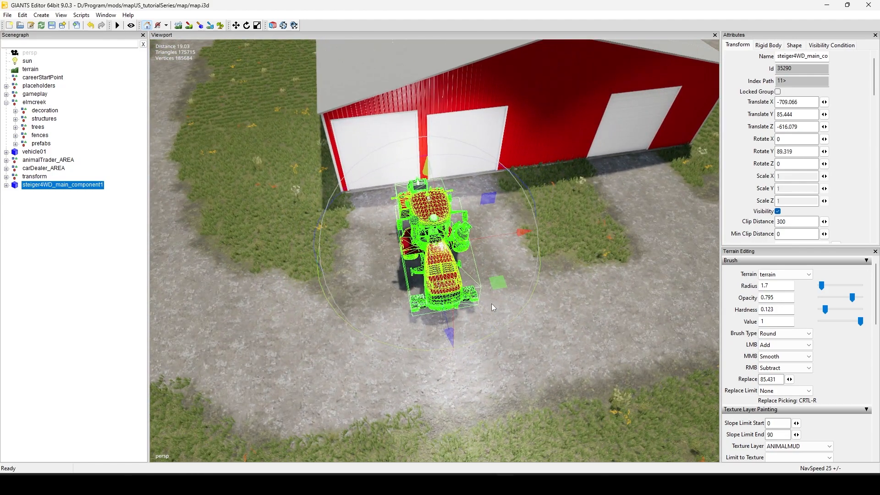
pyautogui.moveTo(504, 238); pyautogui.dragTo(423, 386)
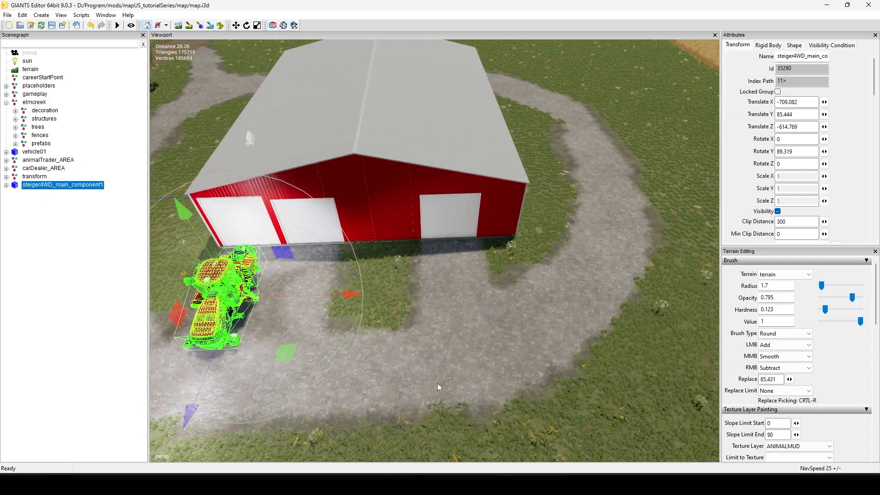
# Reposition the tractor with interactive placement in front of the barn's single door, at about X -709.26, Z -629.72
pyautogui.click(438, 387)
pyautogui.hotkey('ctrl', 'z')
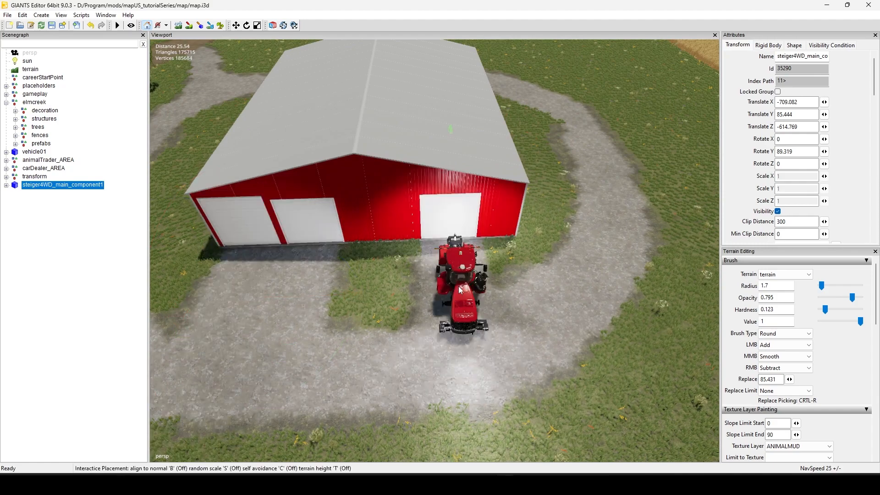
pyautogui.moveTo(425, 353); pyautogui.dragTo(566, 353)
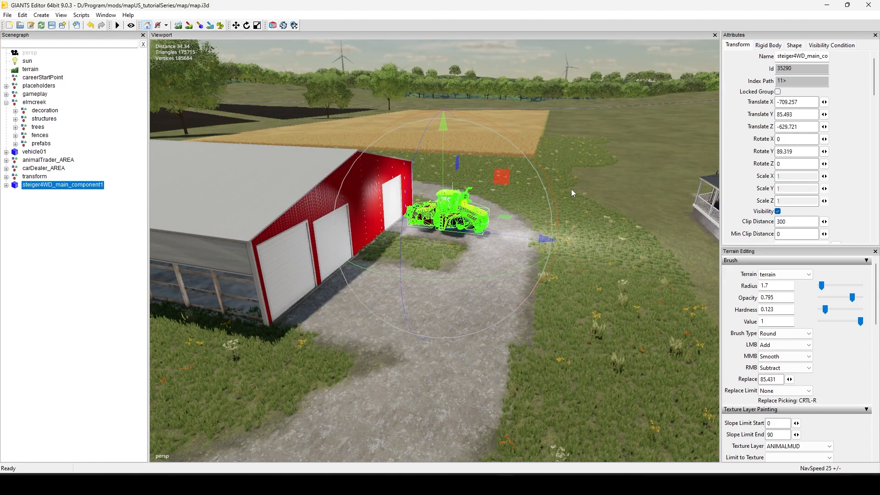
# Raise the tractor to about Y 85.655 and shift it to about X -709.468 in front of the single barn door
pyautogui.press('f')
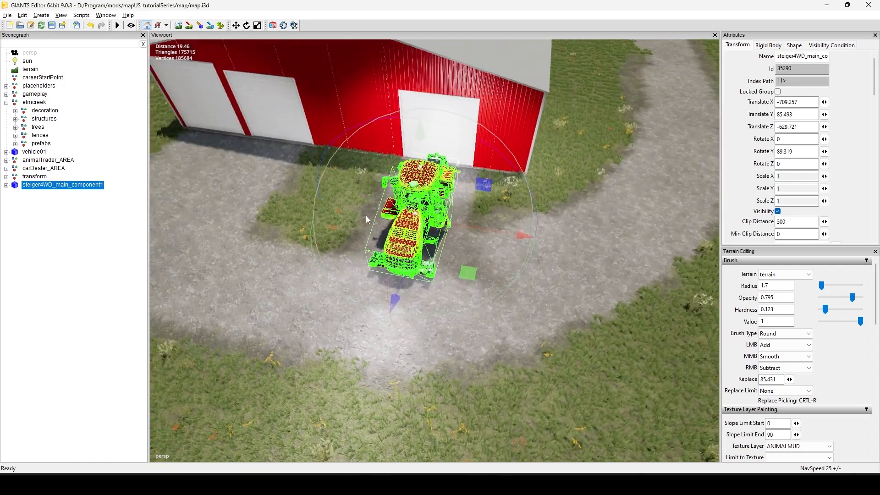
pyautogui.moveTo(367, 219); pyautogui.dragTo(407, 252)
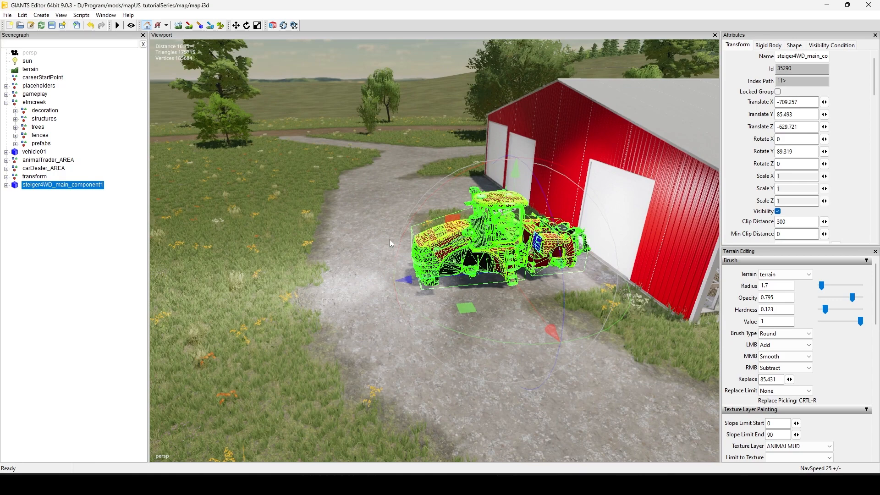
pyautogui.moveTo(518, 189); pyautogui.dragTo(516, 183)
pyautogui.moveTo(480, 275); pyautogui.dragTo(484, 274)
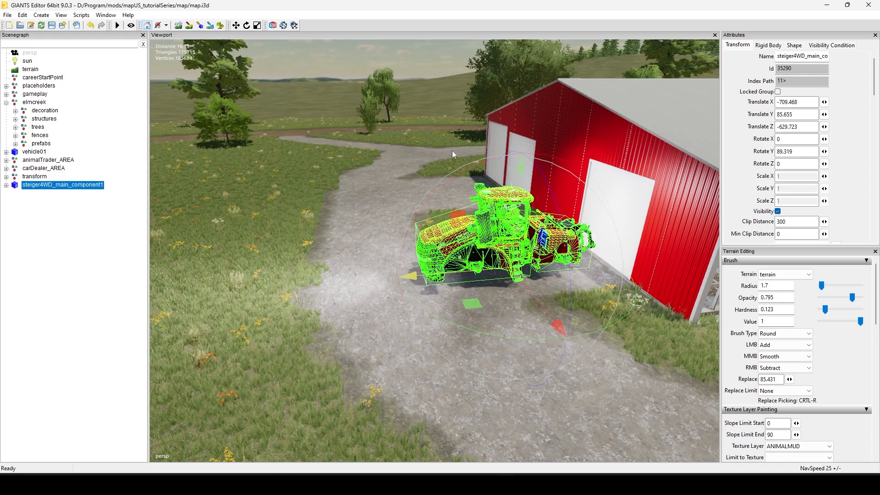
# Check the tractor's placement against the barn, and delete steiger4WD_main_component1 from the scene
pyautogui.moveTo(358, 194); pyautogui.dragTo(492, 258)
pyautogui.scroll(3, 488, 291)
pyautogui.moveTo(488, 290); pyautogui.dragTo(555, 302)
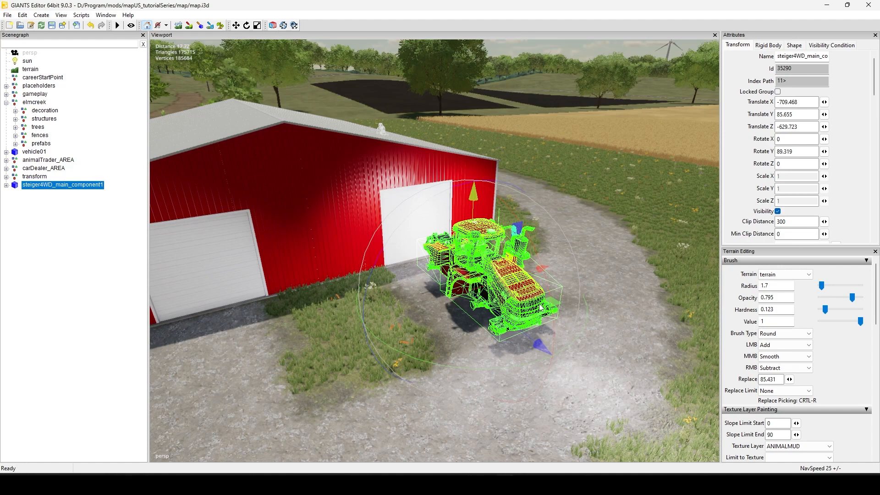
pyautogui.press('Delete')
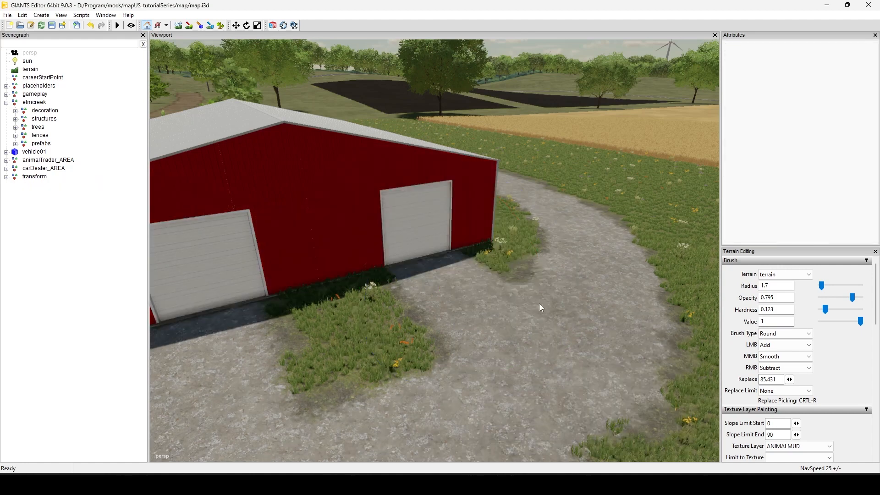
# Switch to Notepad++ and review the vehicle entries in vehicles.xml
pyautogui.moveTo(556, 208); pyautogui.dragTo(473, 266)
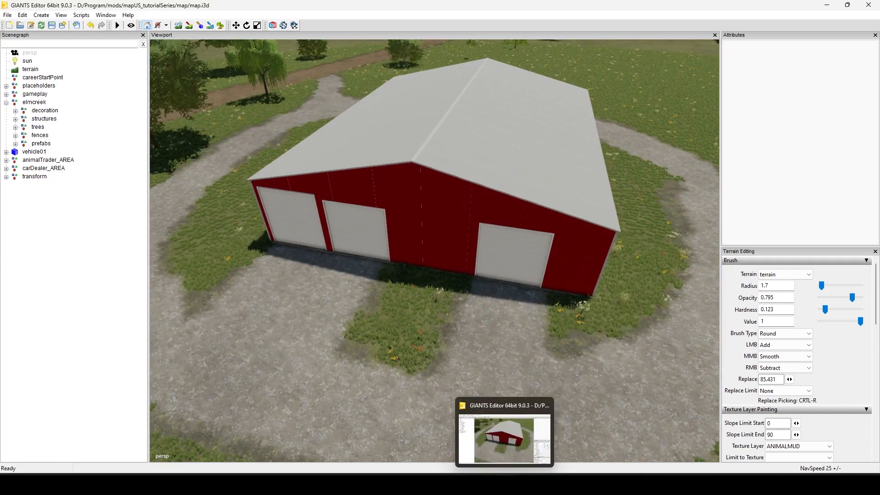
pyautogui.click(515, 485)
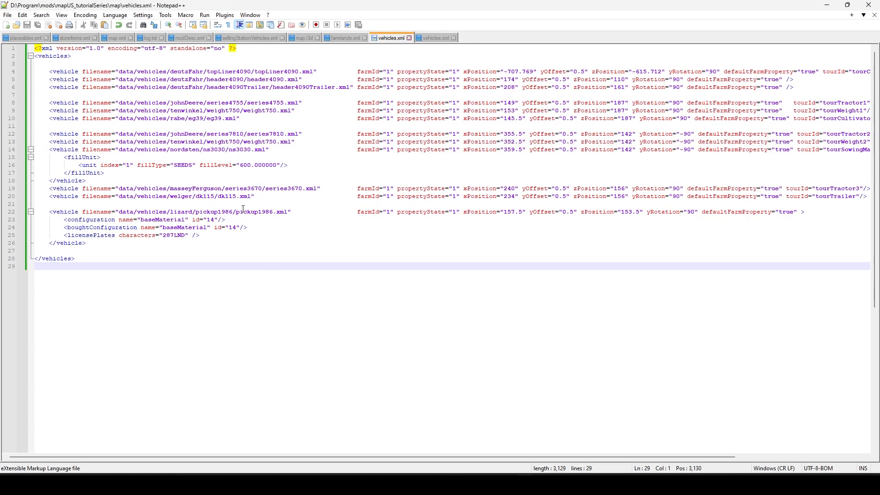
pyautogui.moveTo(544, 484)
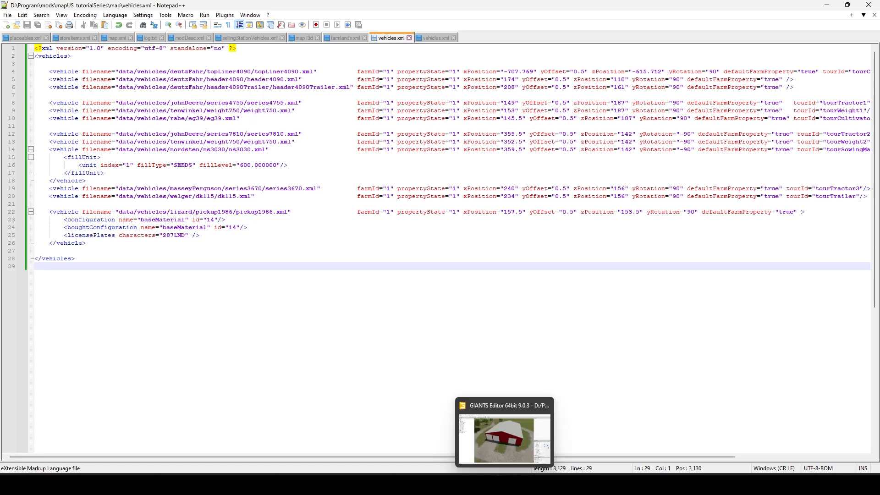
# Switch to GIANTS Editor and examine the map from the red barn and farmhouse to the buildings at the road junction
pyautogui.click(500, 484)
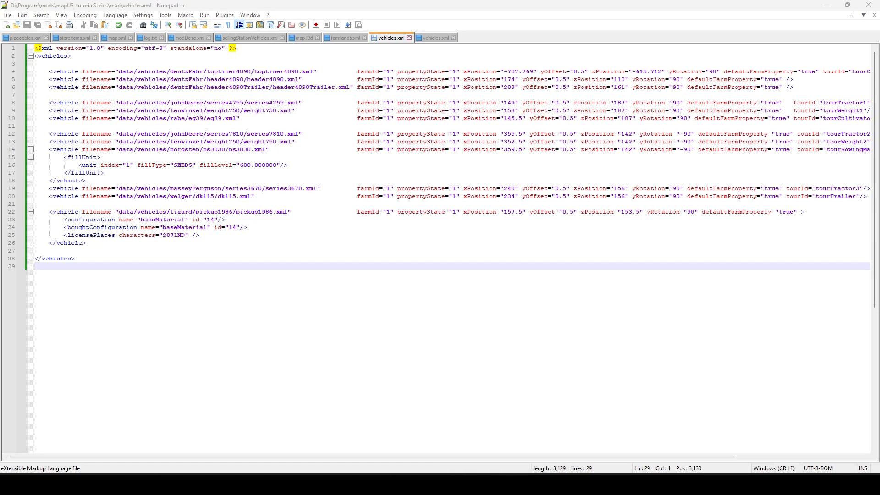
pyautogui.scroll(-5, 536, 337)
pyautogui.moveTo(536, 337); pyautogui.dragTo(502, 333)
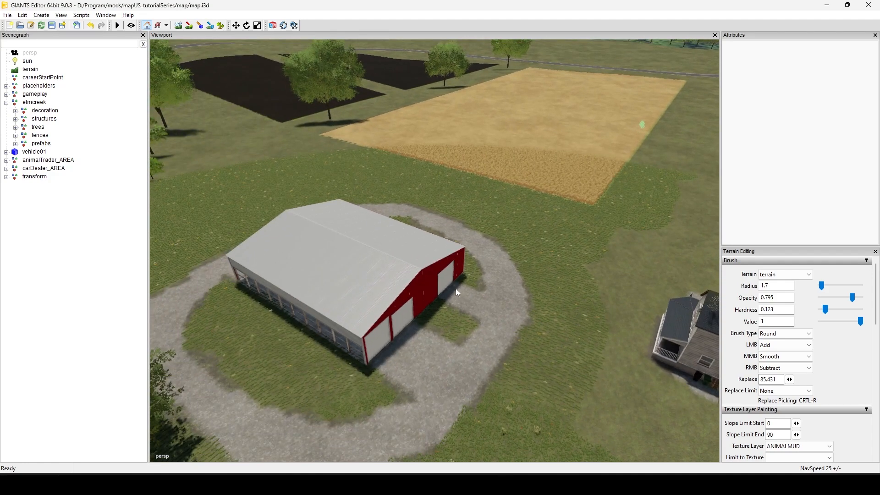
pyautogui.moveTo(525, 287); pyautogui.dragTo(404, 224)
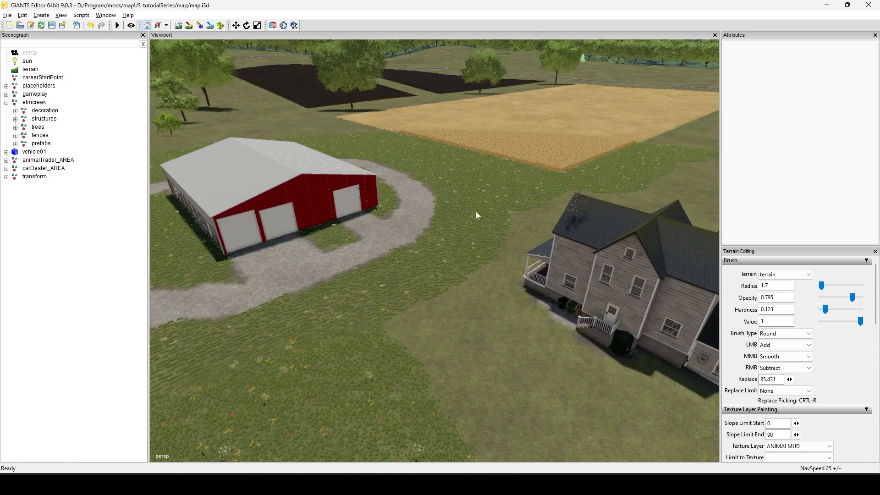
pyautogui.moveTo(477, 216); pyautogui.dragTo(562, 295)
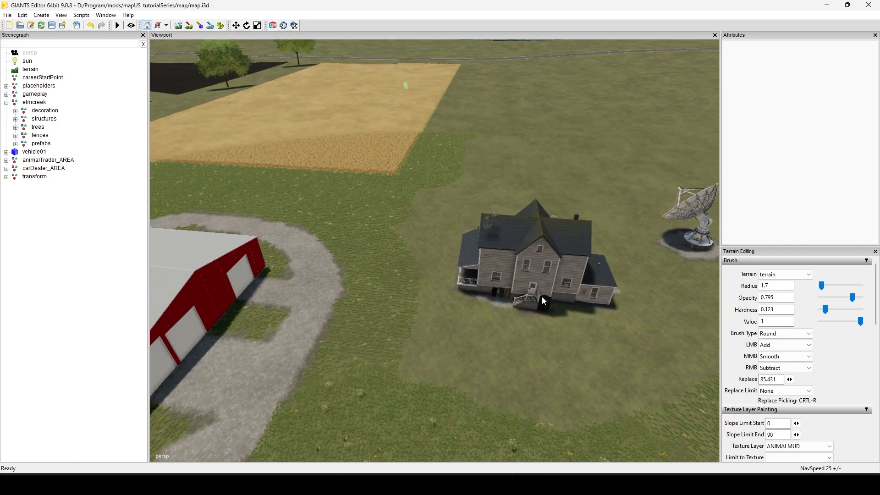
pyautogui.moveTo(476, 169); pyautogui.dragTo(539, 231)
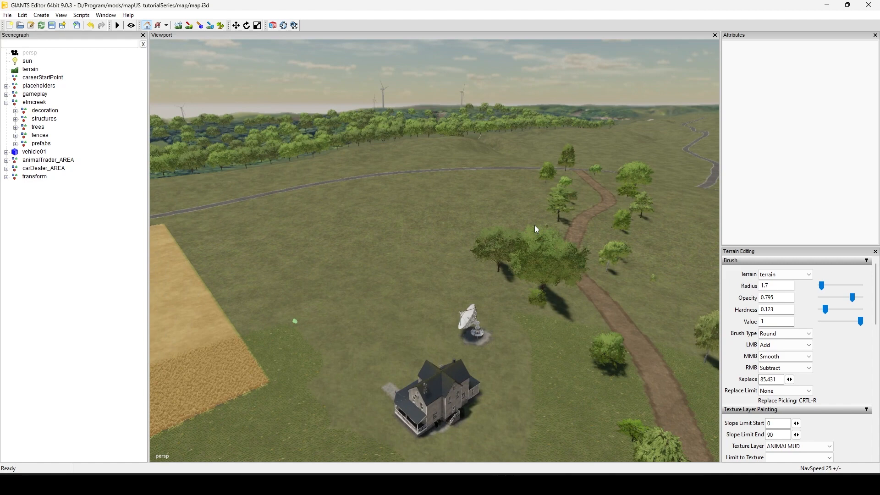
pyautogui.moveTo(542, 223); pyautogui.dragTo(355, 445)
pyautogui.scroll(5, 607, 302)
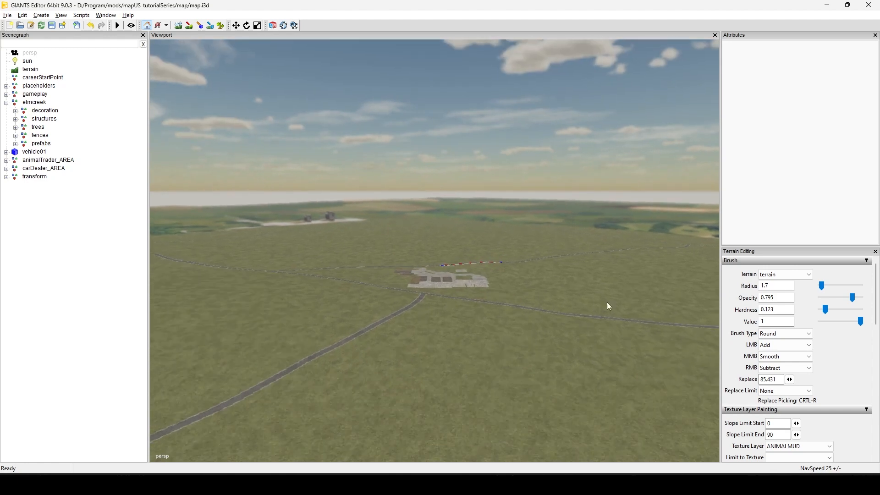
pyautogui.moveTo(378, 363); pyautogui.dragTo(188, 332)
pyautogui.moveTo(349, 329); pyautogui.dragTo(358, 365)
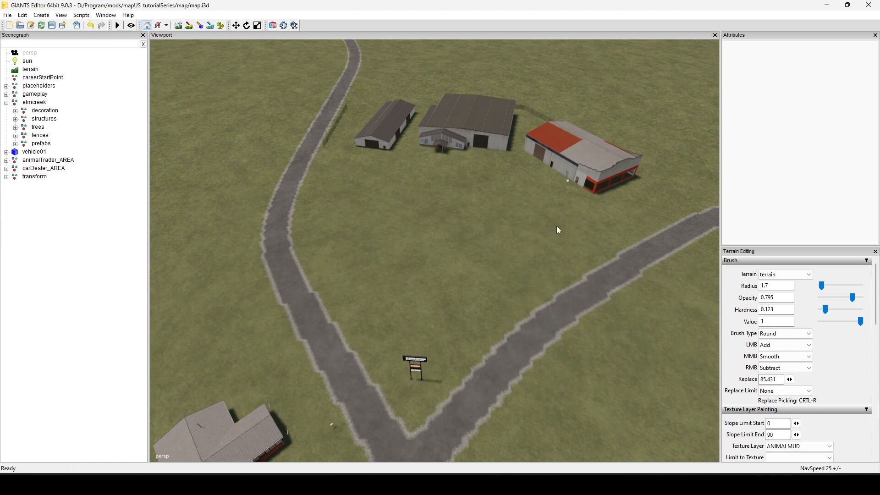
pyautogui.scroll(-10, 541, 167)
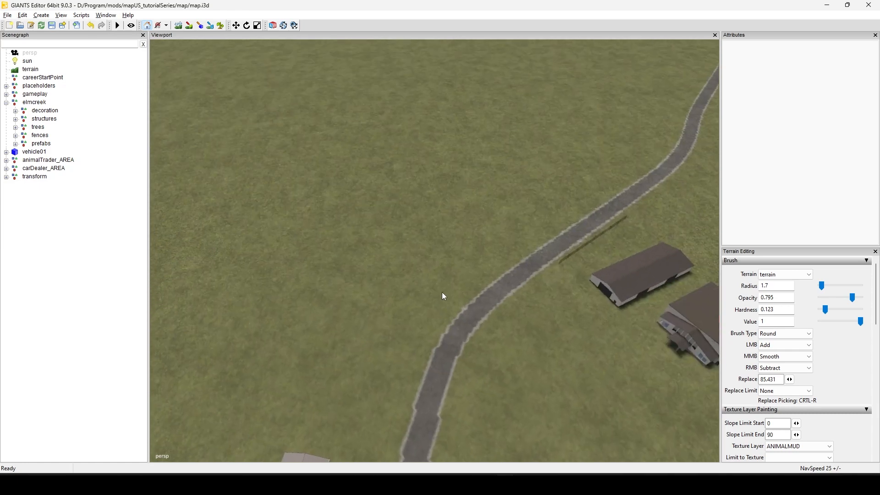
# In Farming Simulator 22, inspect the green tractor with its front weight and seeder from near and far
pyautogui.scroll(5, 387, 316)
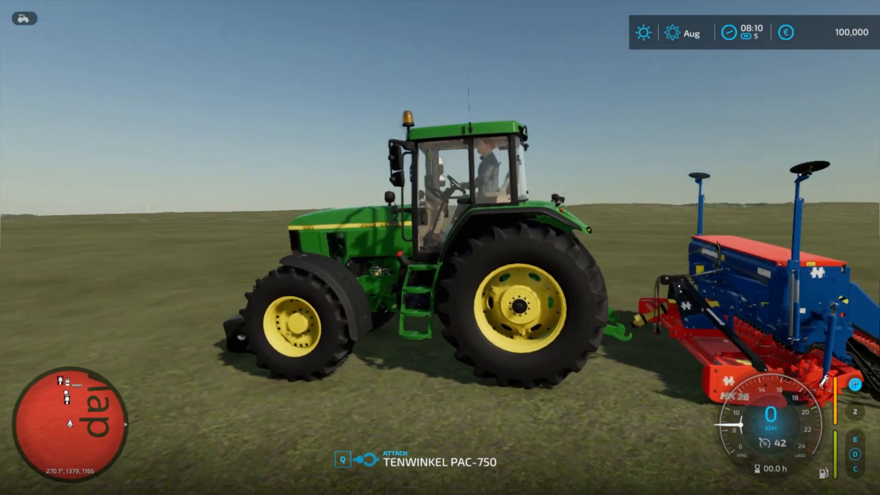
pyautogui.scroll(-5, 440, 248)
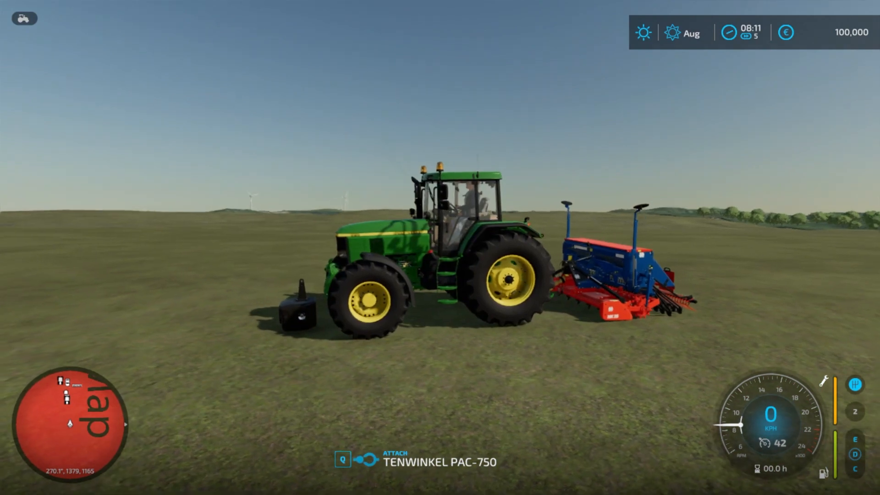
pyautogui.moveTo(440, 248)
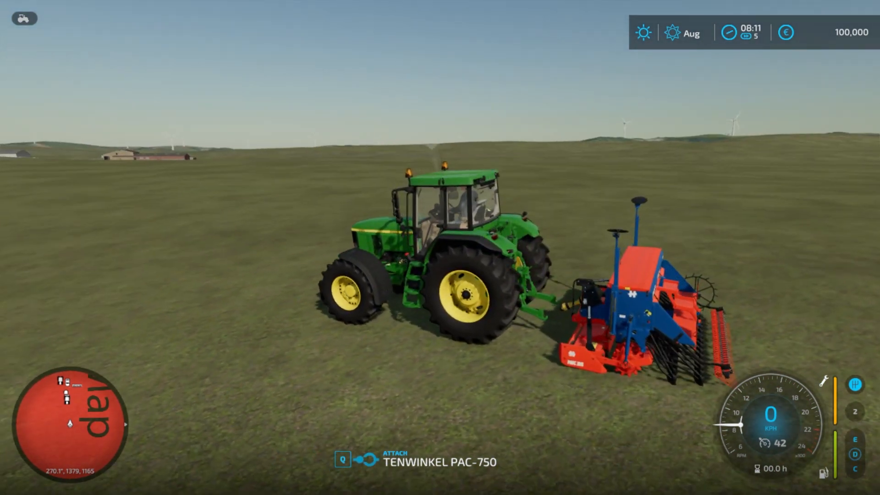
pyautogui.press('p')
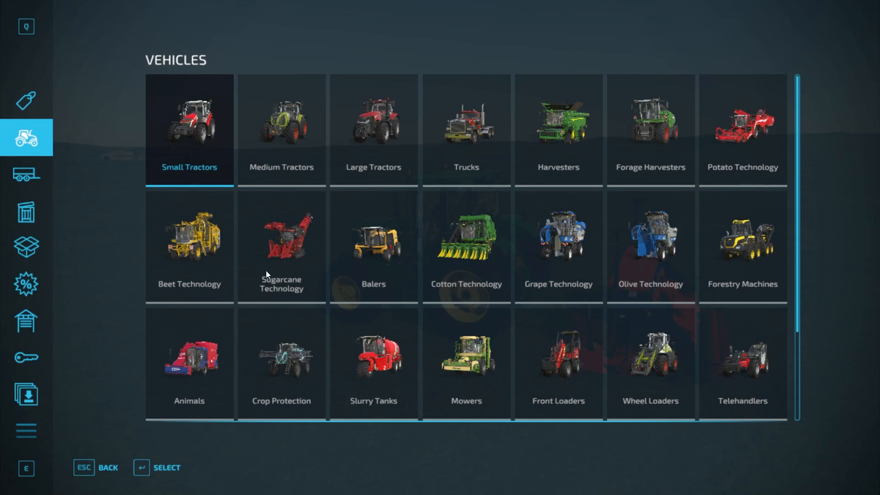
pyautogui.press('Escape')
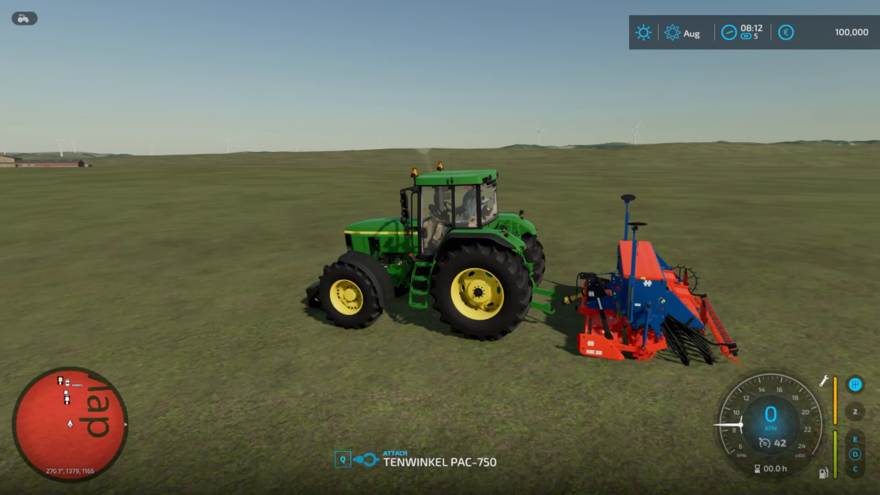
# Add 5000000 to the farm account in the general cheat settings and return to the game
pyautogui.hotkey('shift', 'F12')
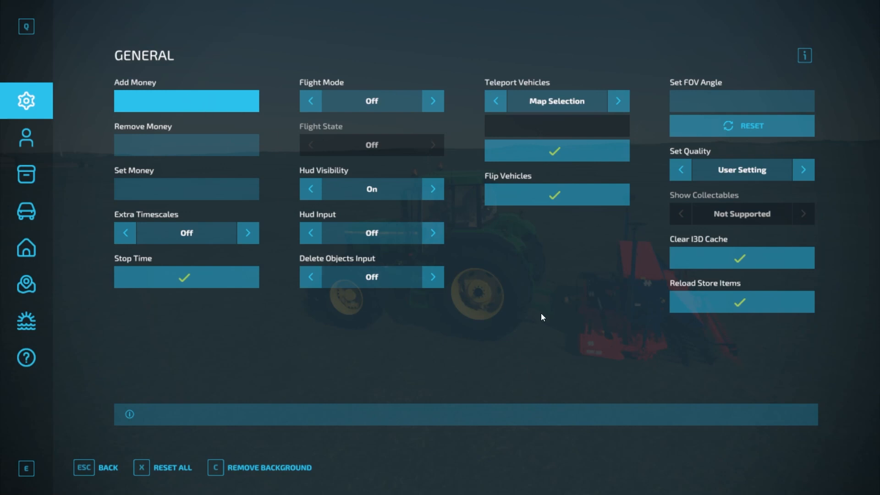
pyautogui.write('5000000')
pyautogui.press('Return')
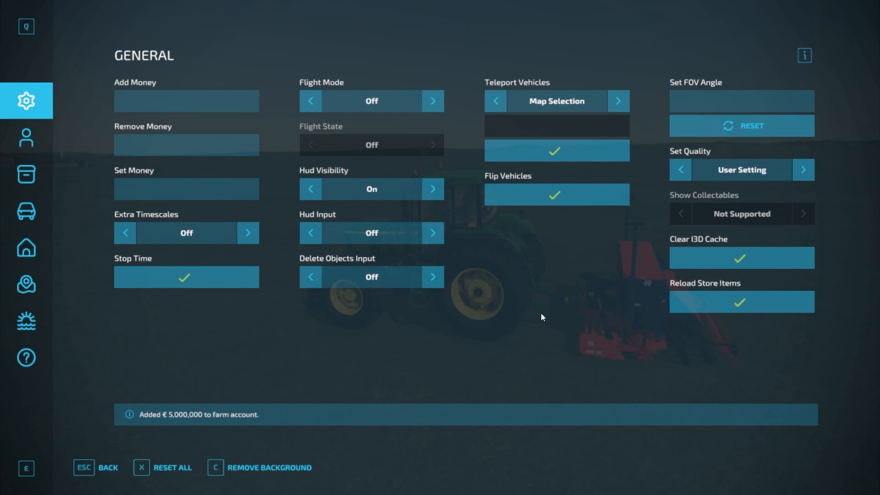
pyautogui.press('Escape')
pyautogui.press('Escape')
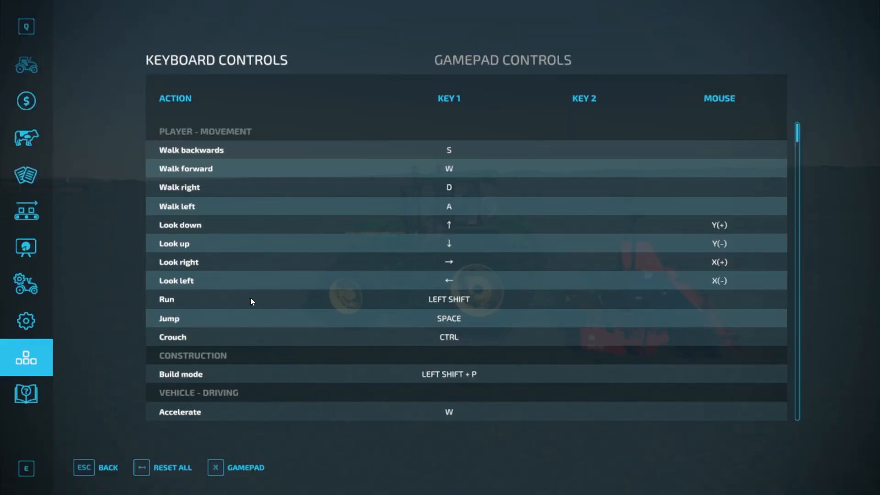
pyautogui.scroll(5, 19, 106)
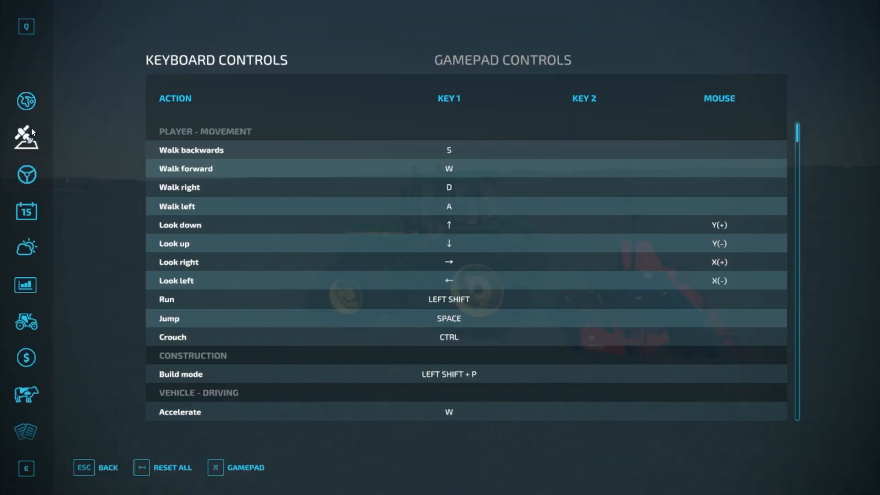
pyautogui.press('Escape')
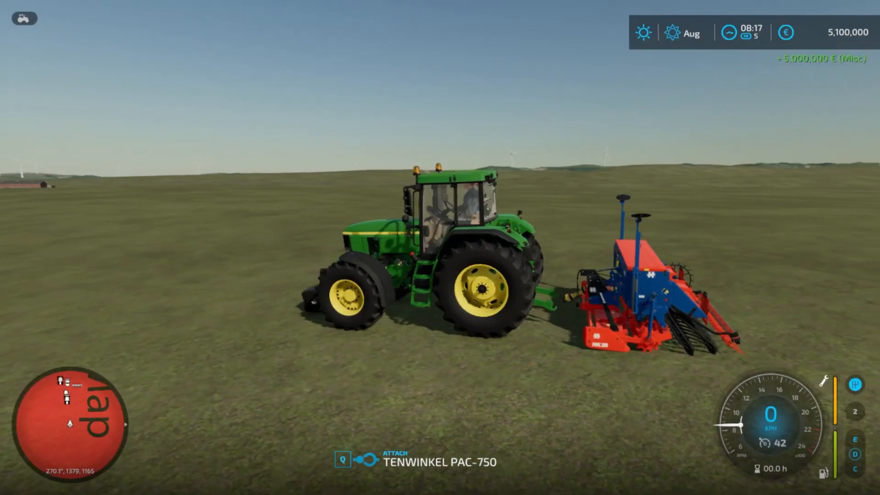
# Open the Lode King Distinction Super-B for purchase from the shop's Trailers category under Tools
pyautogui.press('p')
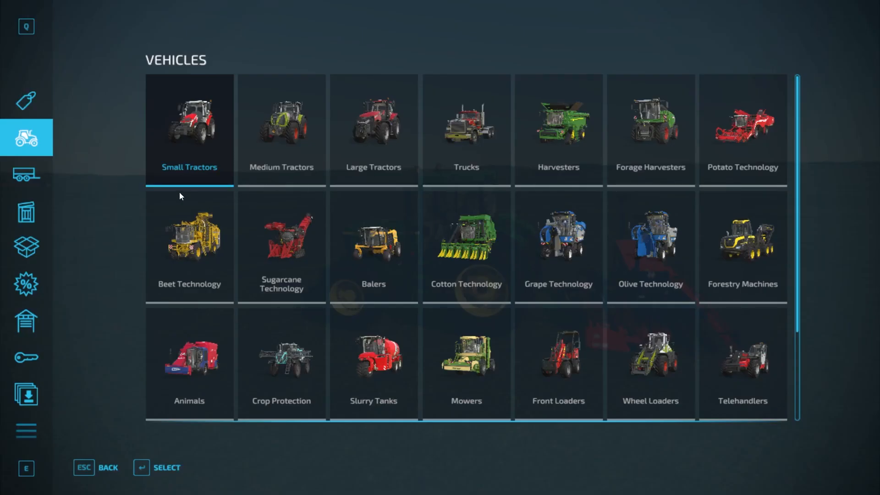
pyautogui.click(26, 175)
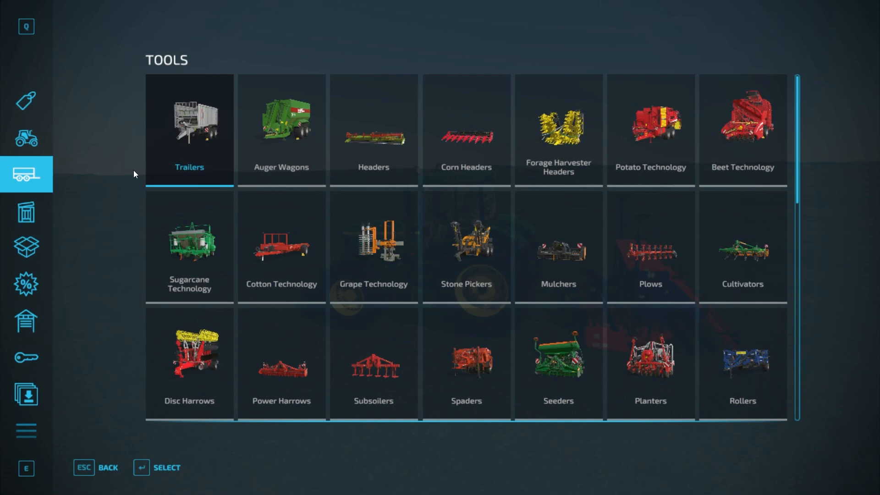
pyautogui.click(201, 149)
pyautogui.scroll(-5, 683, 211)
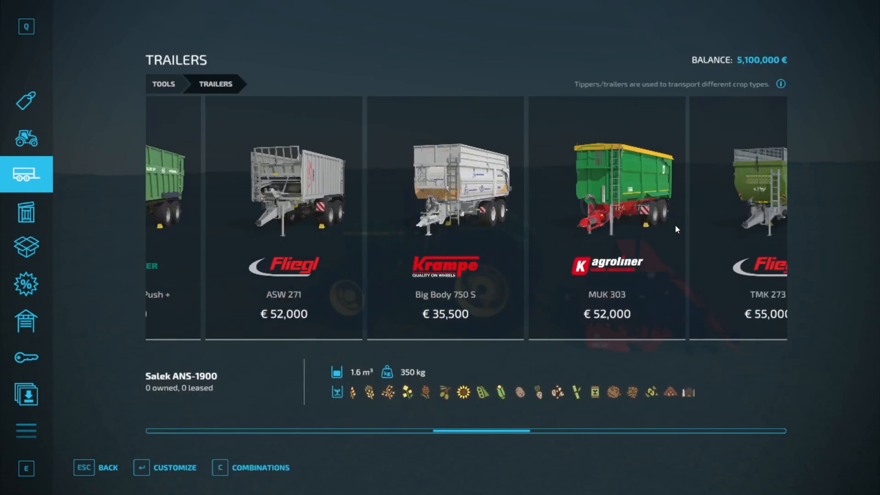
pyautogui.scroll(-8, 676, 230)
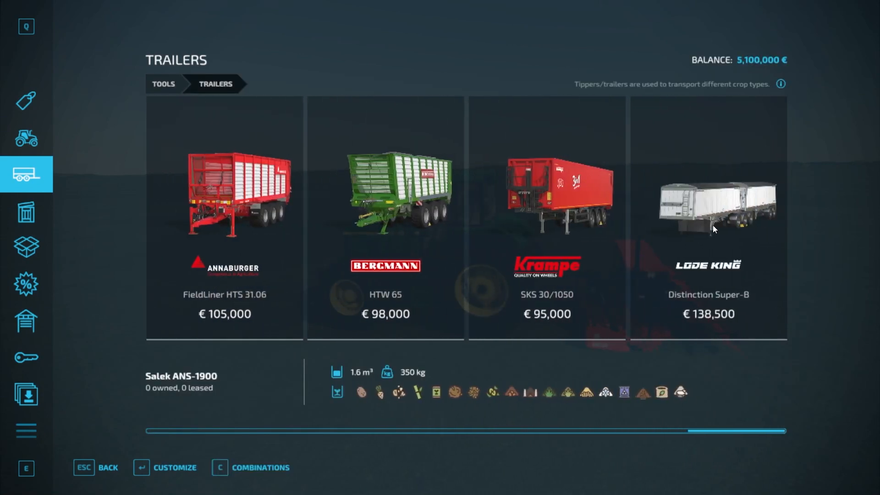
pyautogui.click(713, 224)
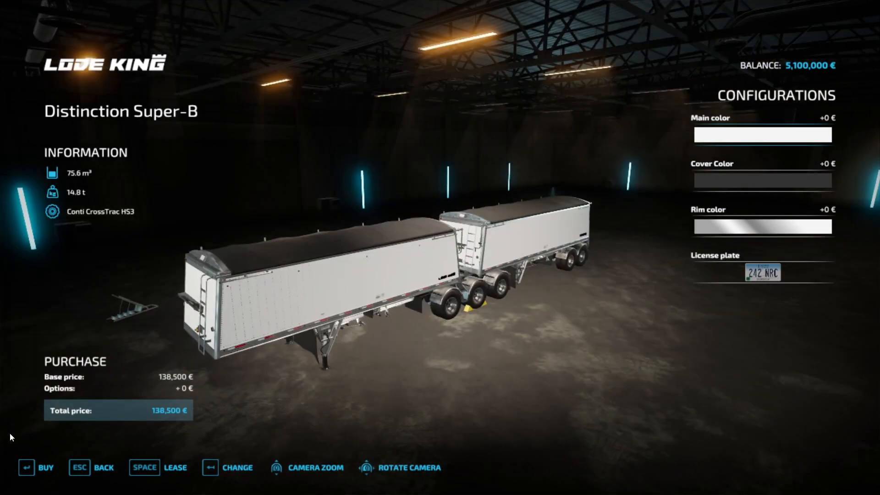
# Buy 16 Lode King Distinction Super-B trailers in the default configuration and leave the shop
pyautogui.click(40, 474)
pyautogui.press('Return')
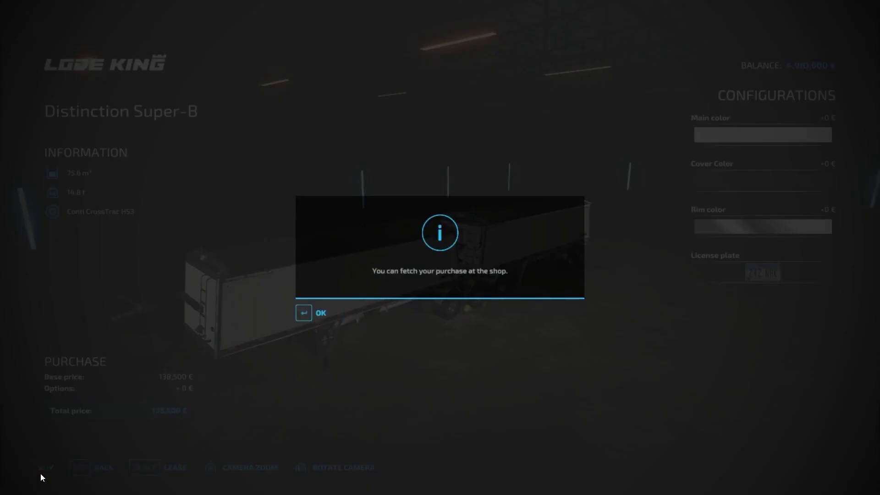
pyautogui.press('Return')
pyautogui.click(40, 474)
pyautogui.press('Return')
pyautogui.press('Return')
pyautogui.click(40, 474)
pyautogui.press('Return')
pyautogui.press('Return')
pyautogui.click(40, 473)
pyautogui.press('Return')
pyautogui.press('Return')
pyautogui.click(41, 473)
pyautogui.press('Return')
pyautogui.press('Return')
pyautogui.click(40, 473)
pyautogui.press('Return')
pyautogui.press('Return')
pyautogui.click(40, 473)
pyautogui.press('Return')
pyautogui.press('Return')
pyautogui.click(41, 473)
pyautogui.press('Return')
pyautogui.press('Return')
pyautogui.click(40, 473)
pyautogui.press('Return')
pyautogui.press('Return')
pyautogui.click(40, 473)
pyautogui.press('Return')
pyautogui.press('Return')
pyautogui.click(41, 473)
pyautogui.press('Return')
pyautogui.press('Return')
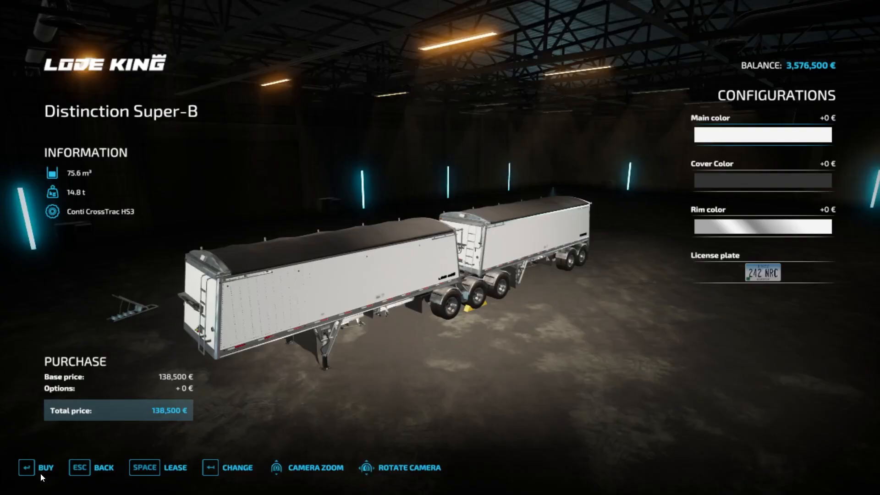
pyautogui.click(40, 473)
pyautogui.press('Return')
pyautogui.press('Return')
pyautogui.click(40, 473)
pyautogui.press('Return')
pyautogui.press('Return')
pyautogui.click(40, 473)
pyautogui.press('Return')
pyautogui.press('Return')
pyautogui.click(40, 474)
pyautogui.press('Return')
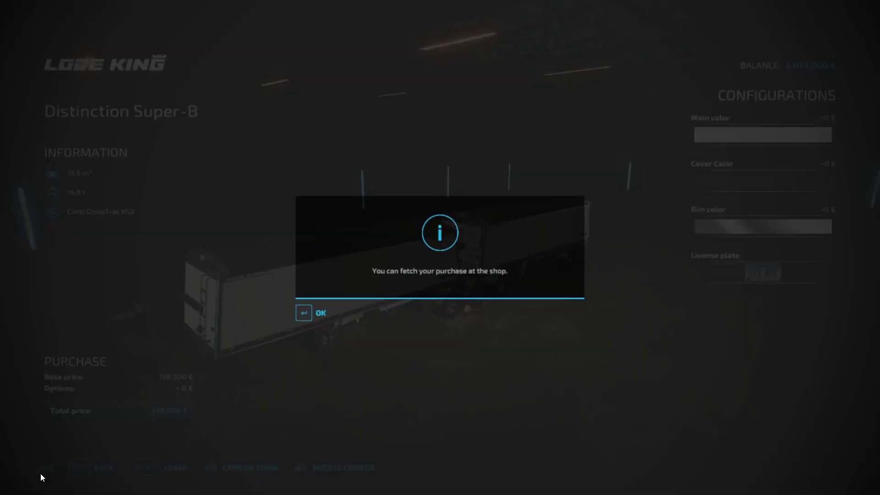
pyautogui.press('Return')
pyautogui.click(41, 473)
pyautogui.press('Return')
pyautogui.press('Return')
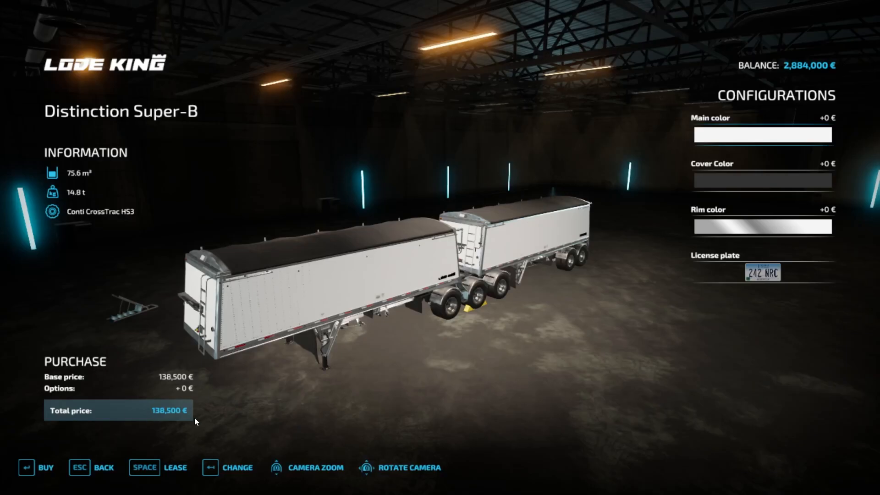
pyautogui.press('Escape')
pyautogui.press('Escape')
pyautogui.press('Escape')
# Find the sound options in the general settings and lower Volume Master to 60%
pyautogui.press('Escape')
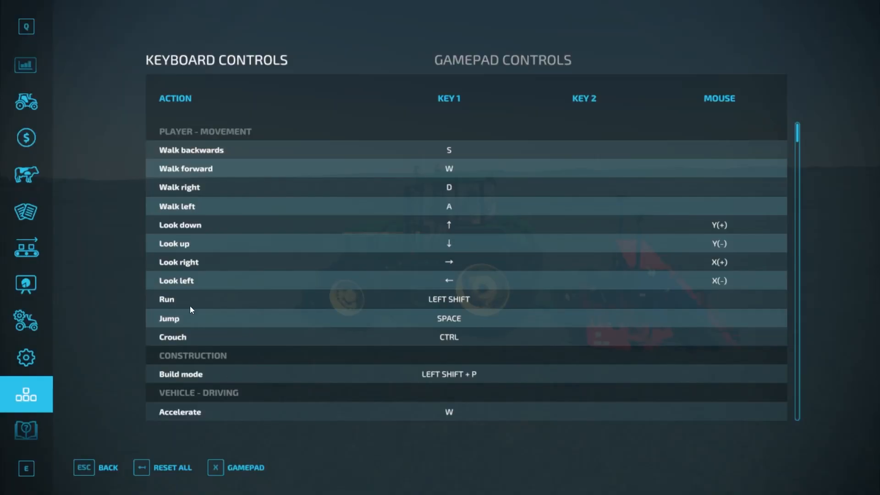
pyautogui.click(35, 359)
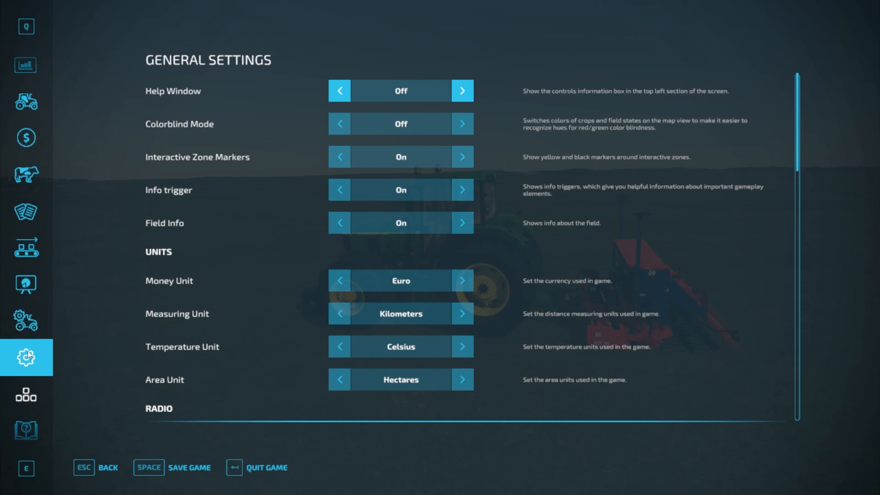
pyautogui.click(20, 325)
pyautogui.scroll(-20, 486, 238)
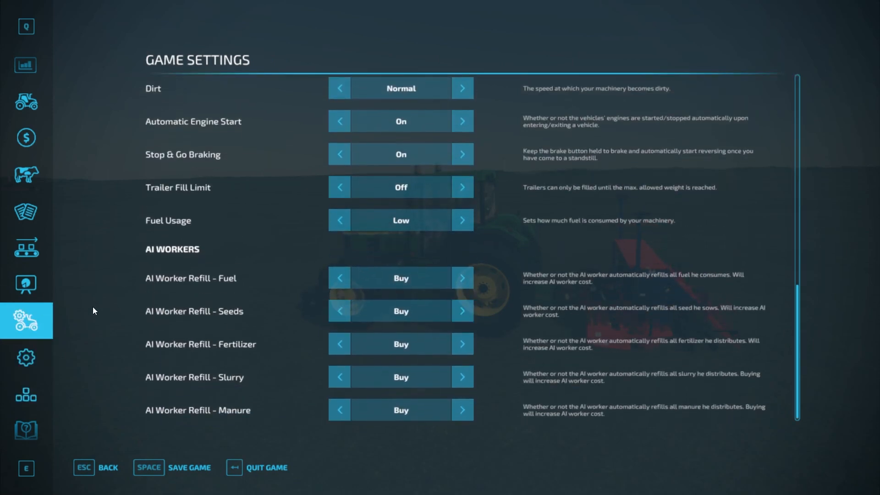
pyautogui.click(26, 357)
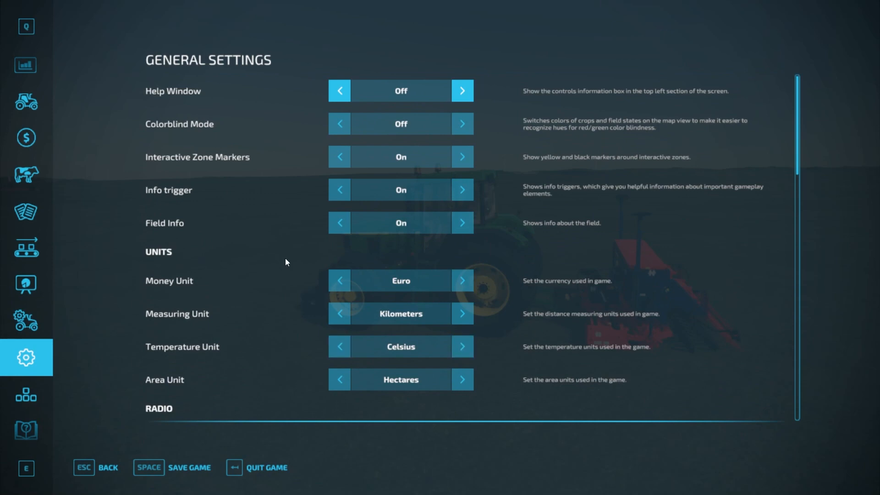
pyautogui.scroll(-10, 285, 258)
pyautogui.scroll(3, 288, 264)
pyautogui.scroll(-4, 289, 264)
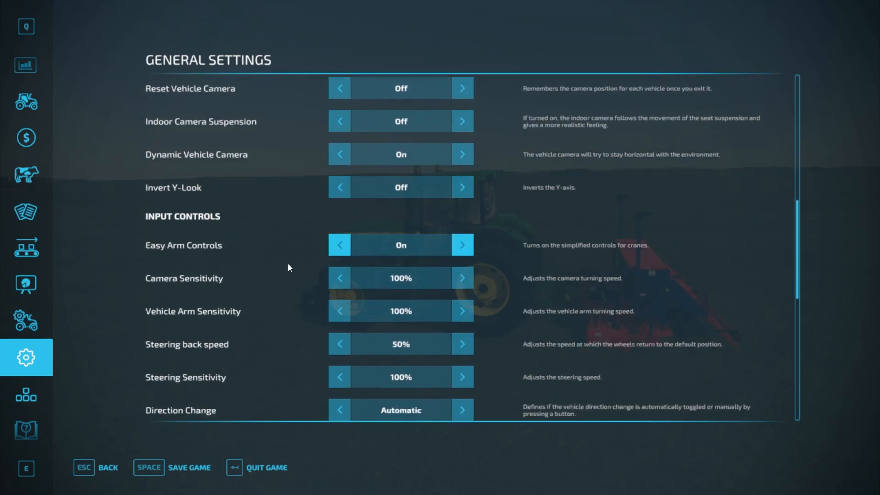
pyautogui.scroll(-12, 288, 268)
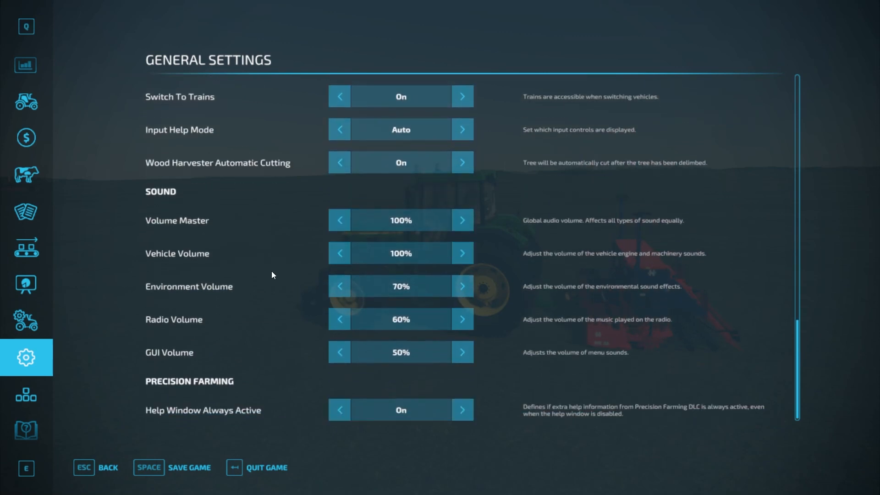
pyautogui.click(339, 221)
pyautogui.click(340, 220)
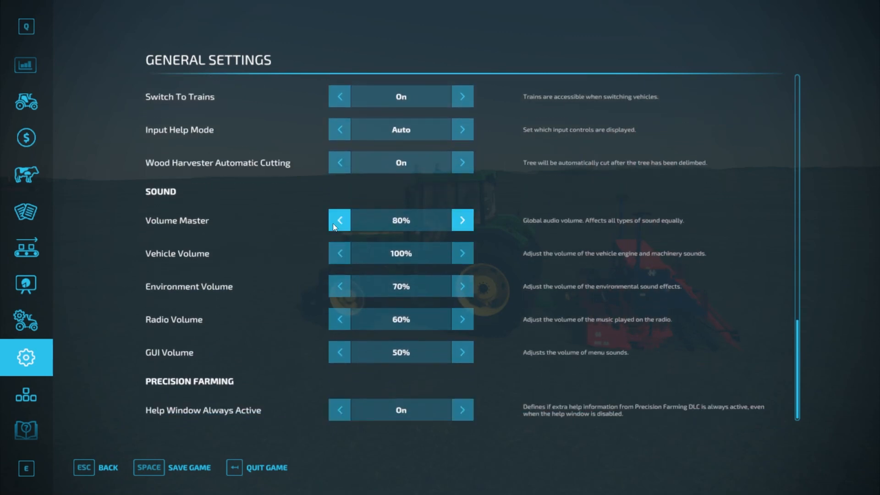
pyautogui.click(340, 221)
pyautogui.click(340, 220)
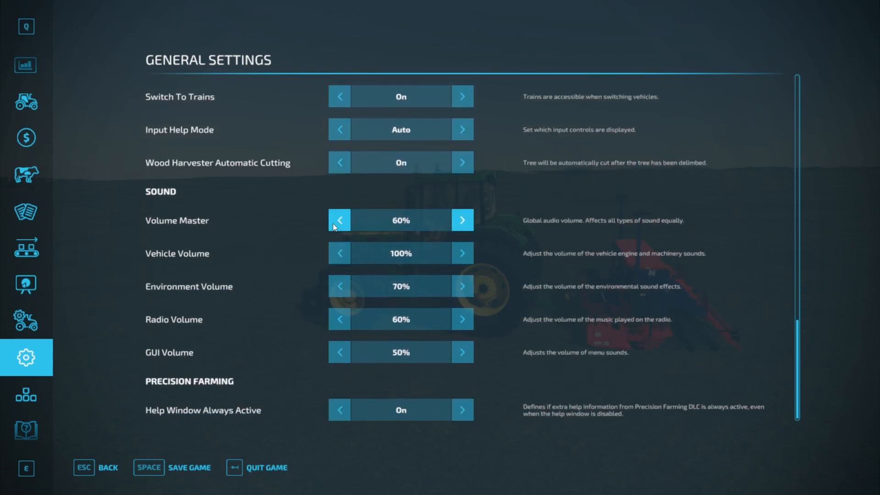
# Set both Vehicle Volume and Volume Master to 50% and return to the game
pyautogui.click(340, 253)
pyautogui.click(340, 253)
pyautogui.click(339, 254)
pyautogui.click(340, 254)
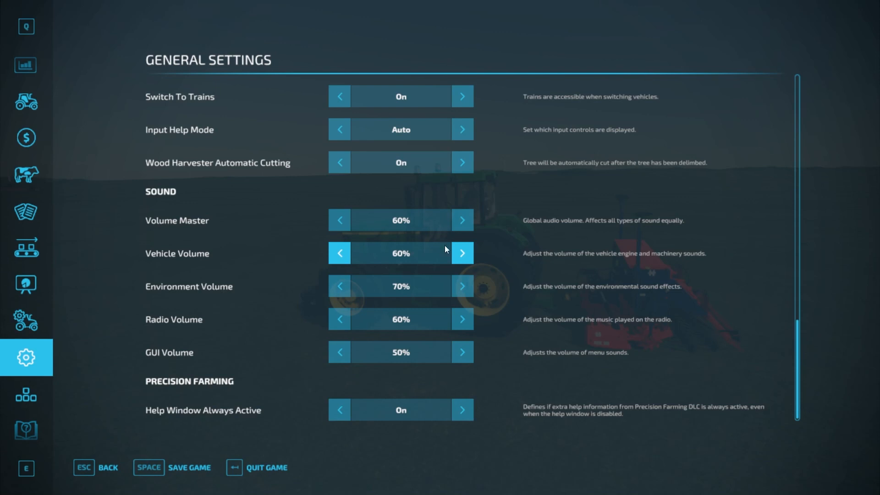
pyautogui.click(339, 253)
pyautogui.click(168, 468)
pyautogui.click(98, 474)
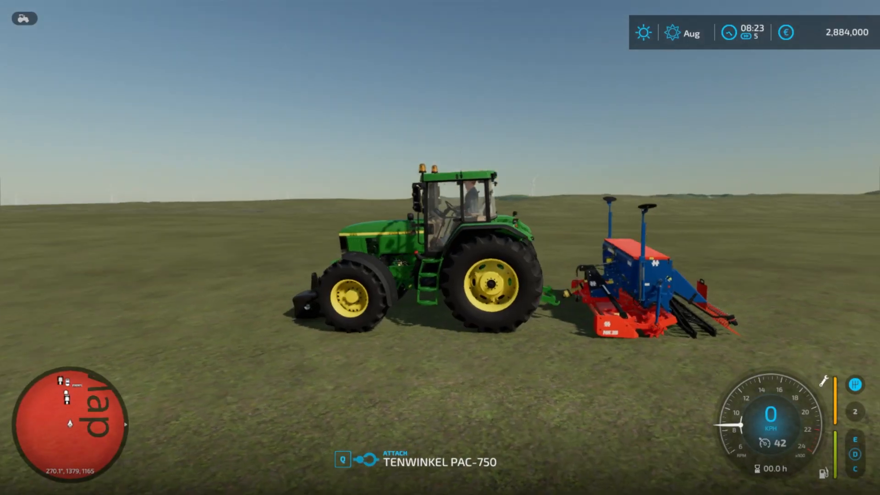
# Locate the vehicle shop on the game map and visit the shopItem_sellingStationVehicles marker
pyautogui.press('Escape')
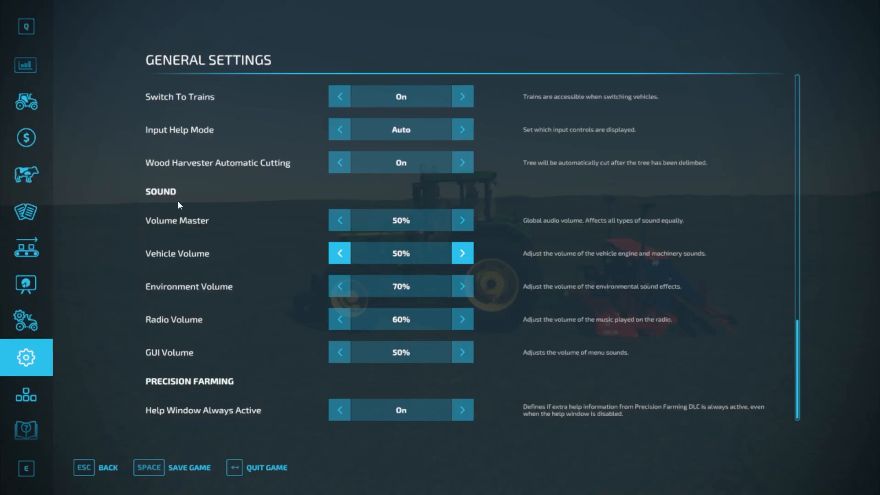
pyautogui.scroll(6, 32, 138)
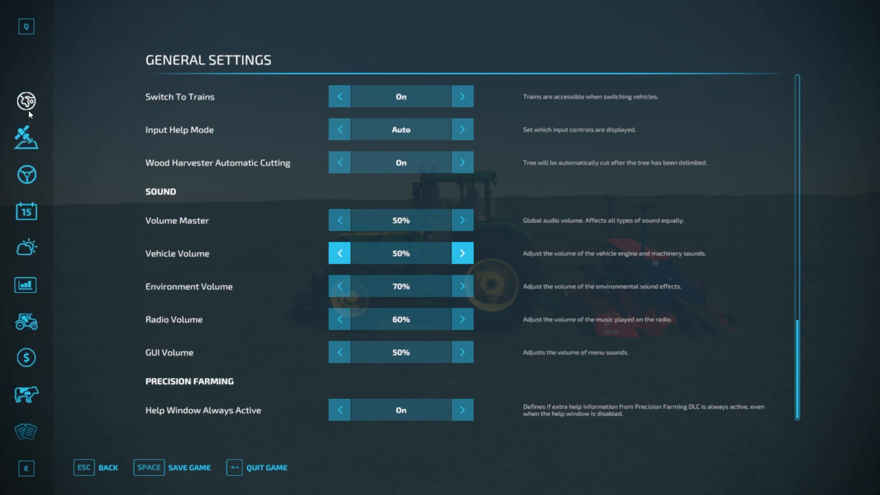
pyautogui.click(29, 111)
pyautogui.moveTo(229, 346); pyautogui.dragTo(366, 149)
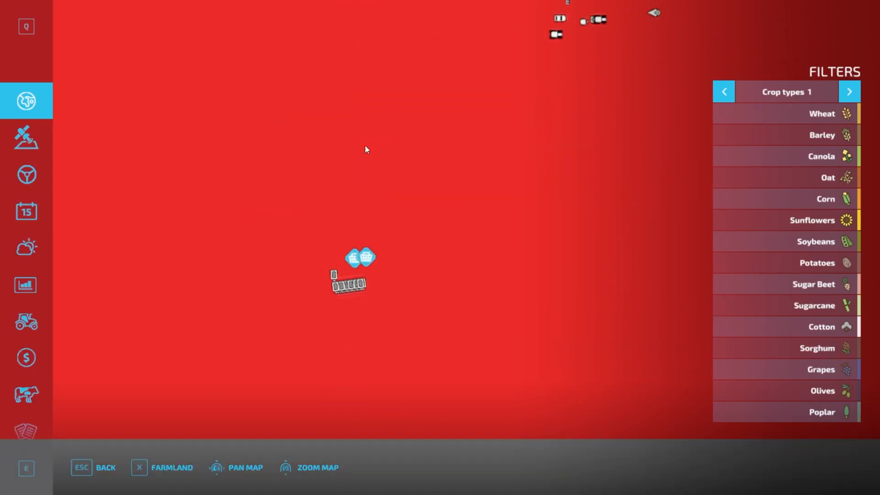
pyautogui.moveTo(371, 260)
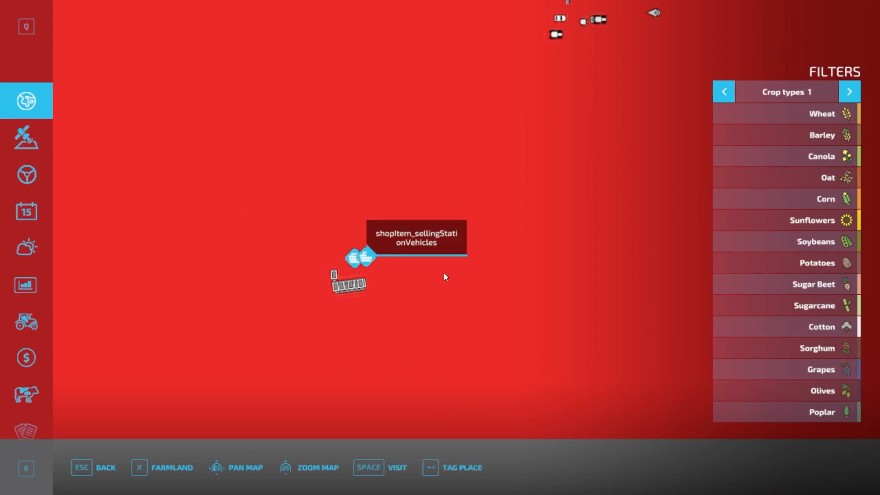
pyautogui.press('space')
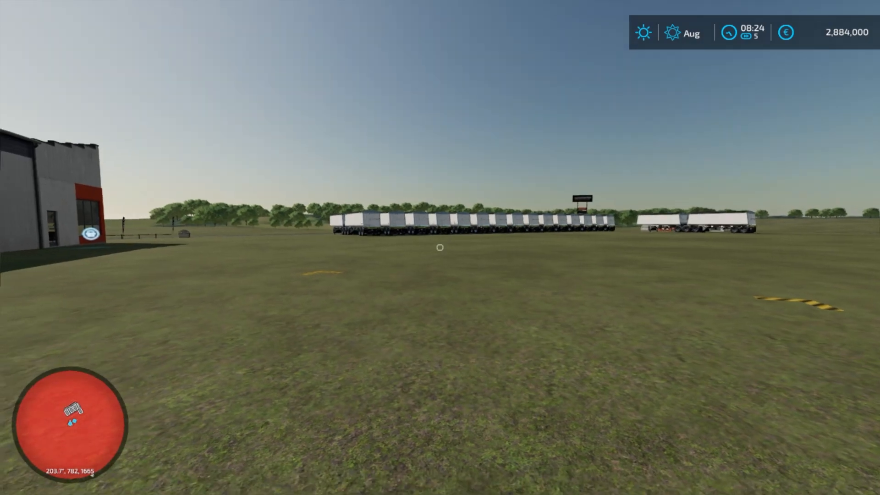
# Walk past the shop building to the parked trailers and inspect how they are lined up
pyautogui.press('w')
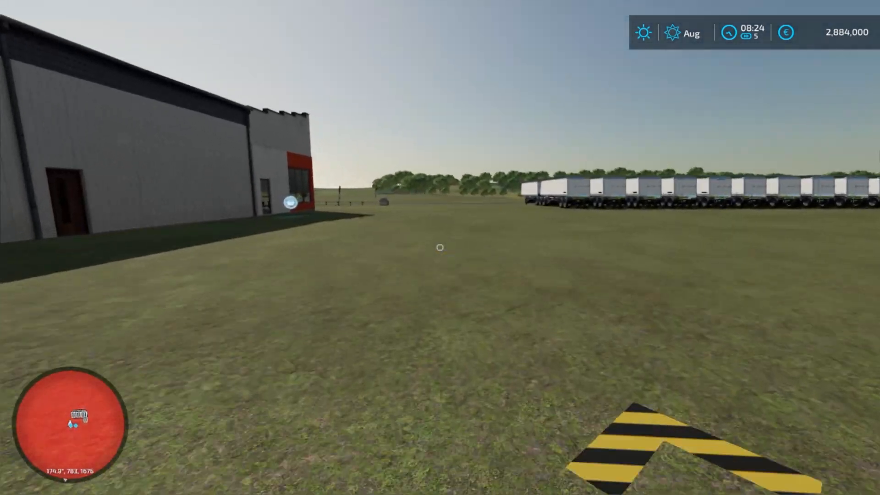
pyautogui.press('w')
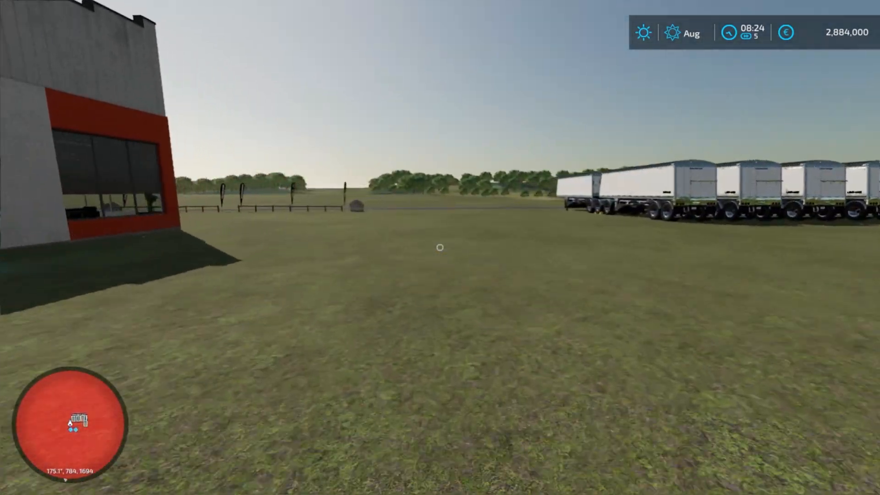
pyautogui.press('w')
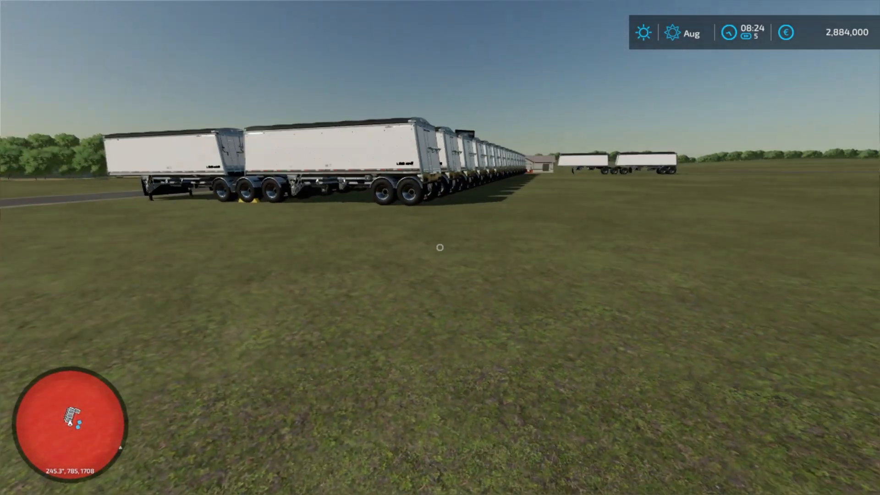
# Walk along the road beside the parked trailers and around the end of the row to inspect how they are spaced
pyautogui.press('w')
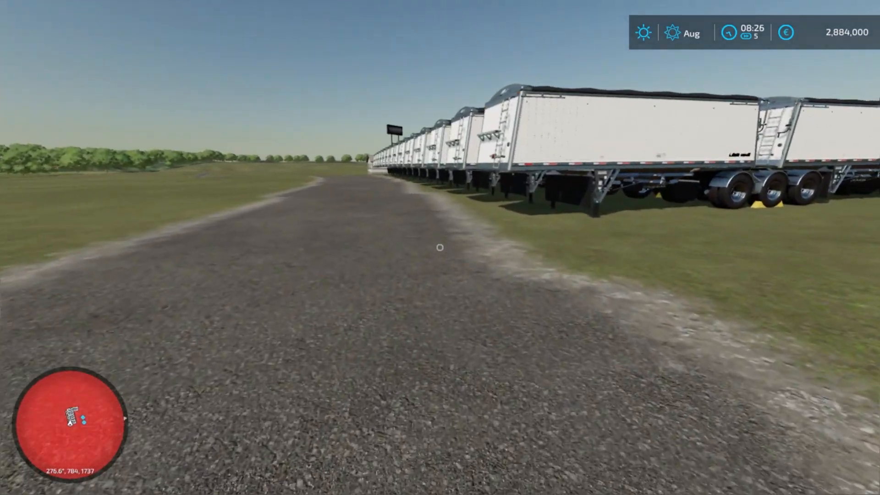
pyautogui.press('w')
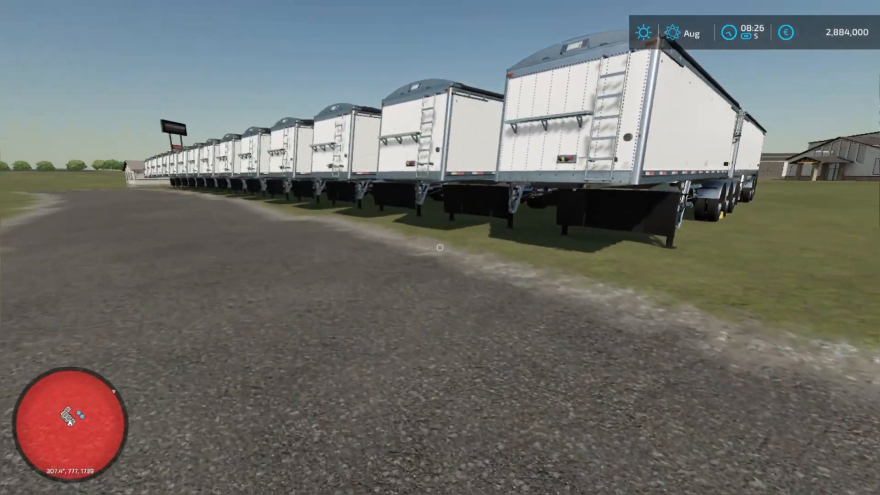
pyautogui.press('w')
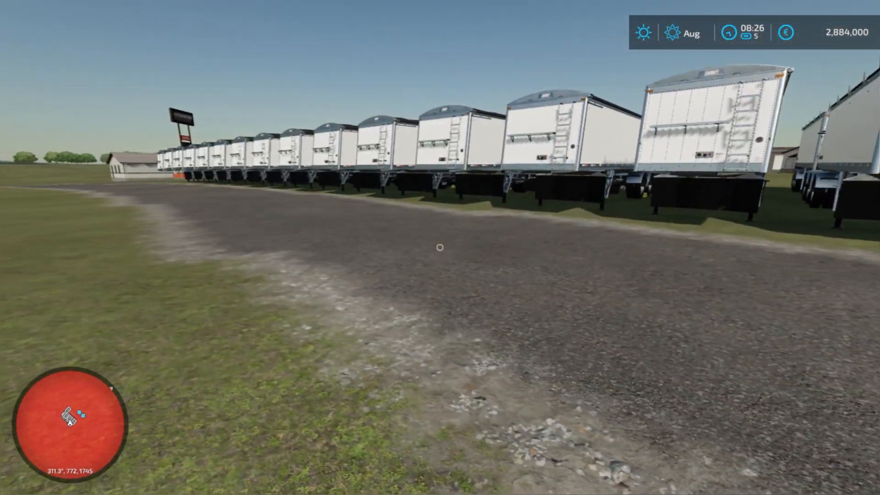
pyautogui.press('d')
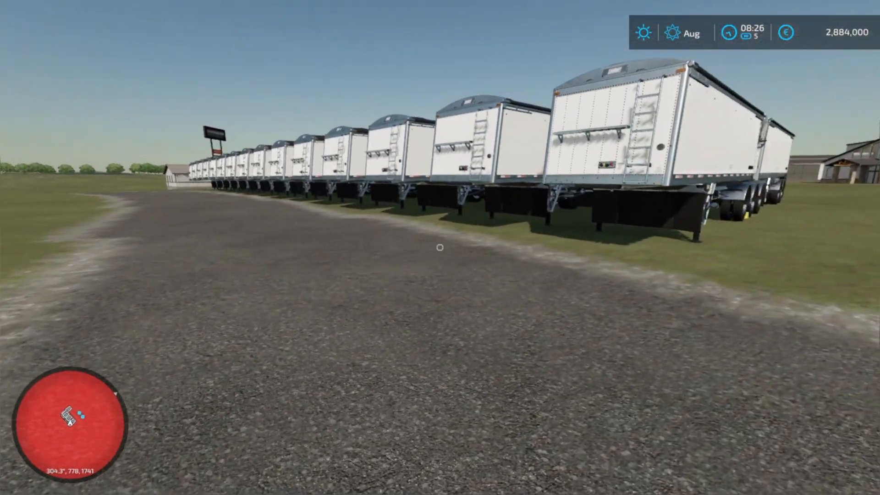
pyautogui.press('d')
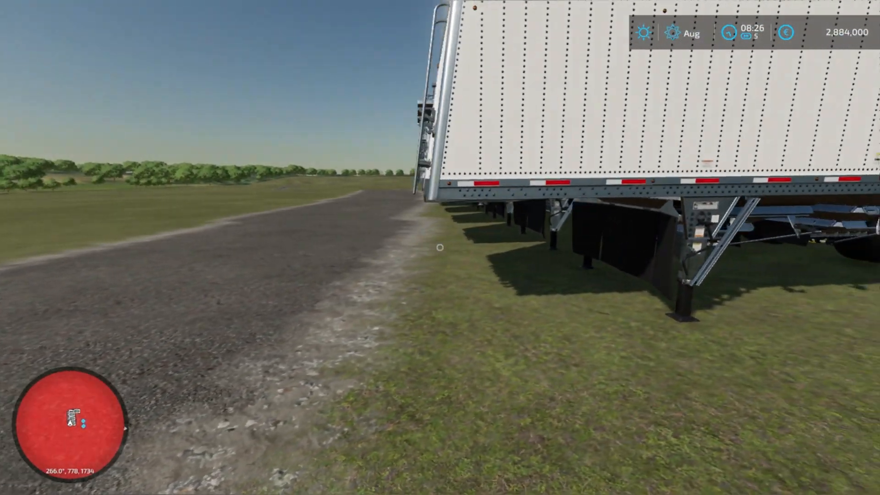
pyautogui.press('a')
pyautogui.press('d')
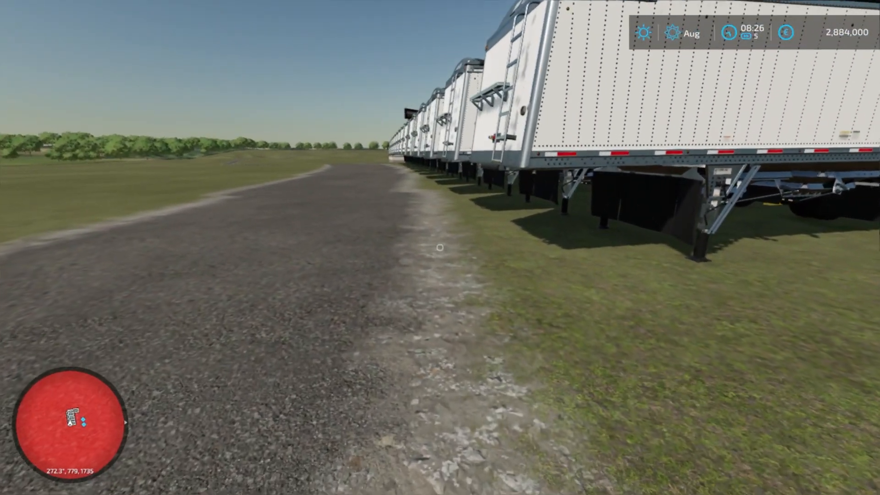
pyautogui.press('d')
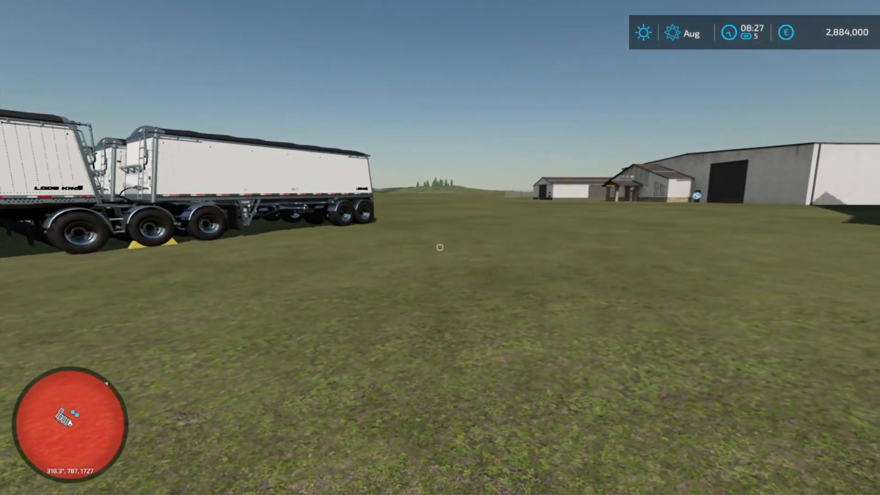
# Switch vehicles to the green tractor with the blue cultivator and drive it across the field toward the question-mark marker
pyautogui.press('Tab')
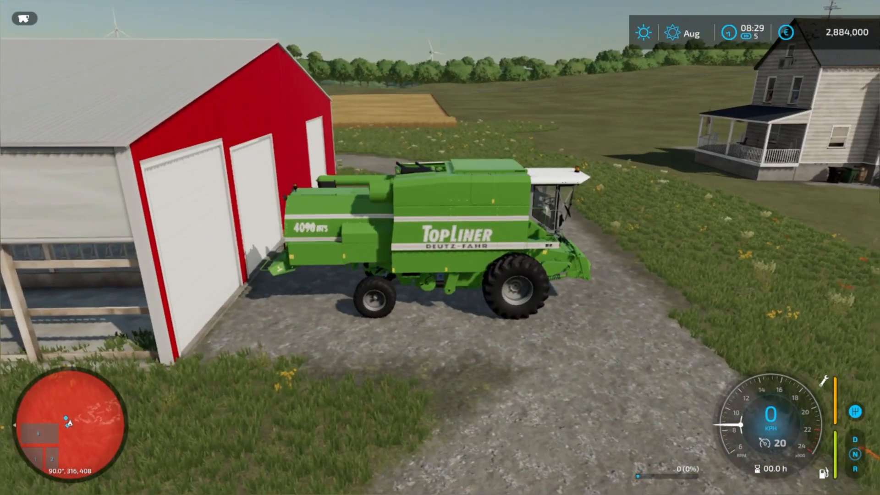
pyautogui.press('Tab')
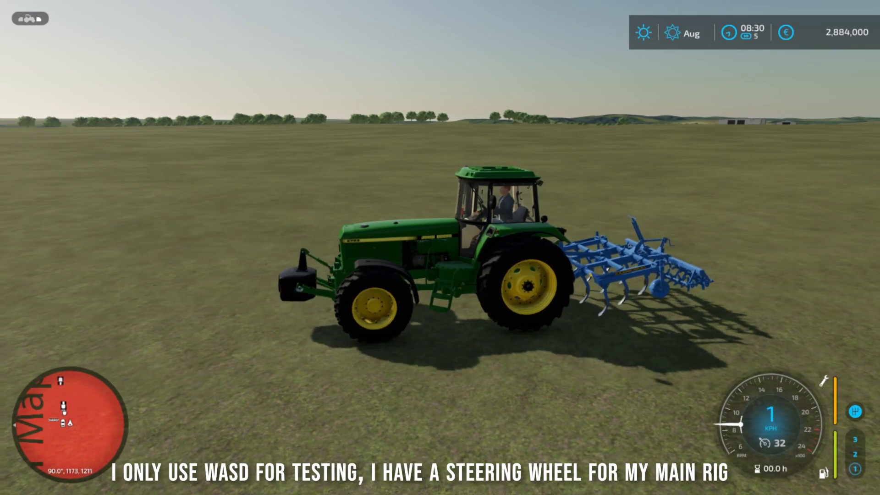
pyautogui.press('w')
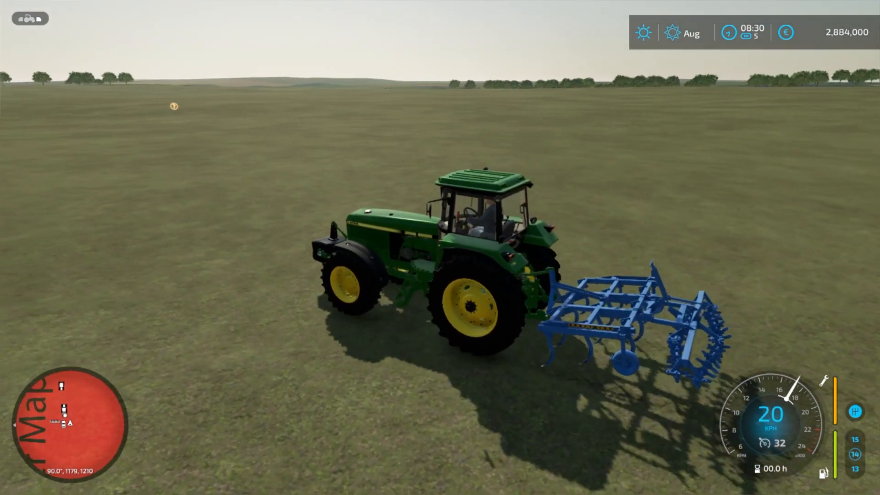
pyautogui.press('w')
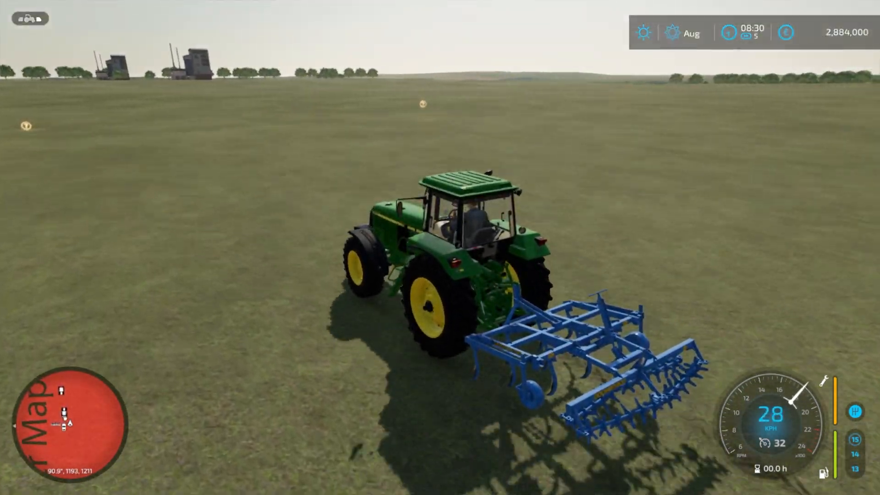
pyautogui.press('w')
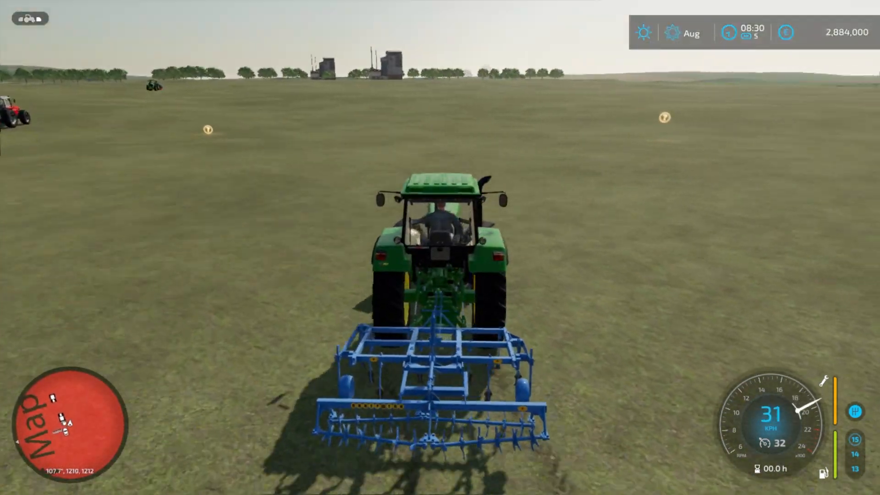
pyautogui.press('w')
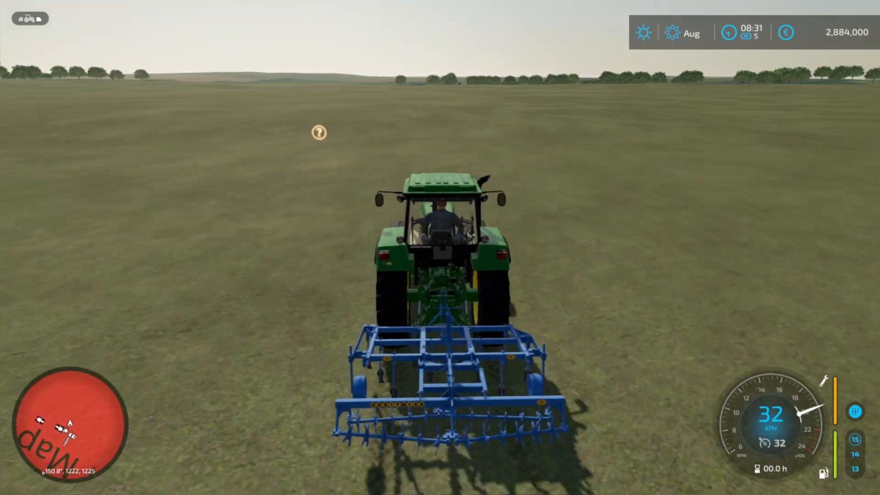
pyautogui.press('w')
pyautogui.press('a')
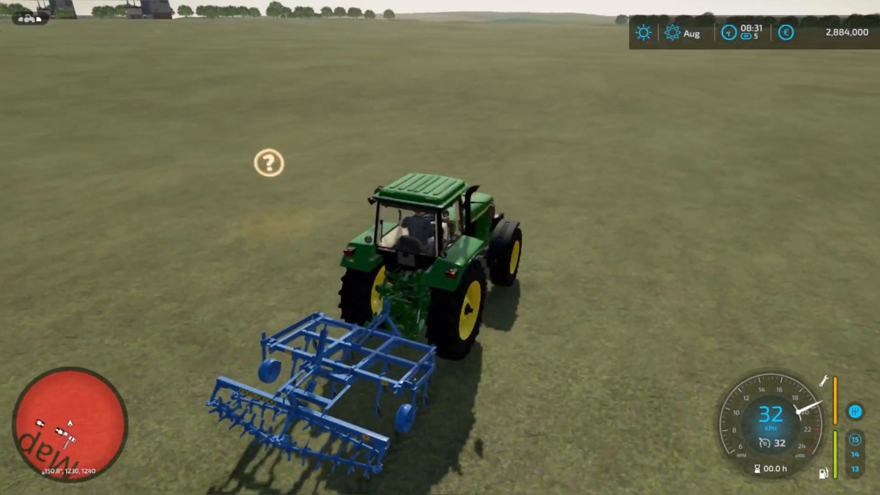
# Turn the tractor around past the question-mark marker and head back toward the distant farm buildings
pyautogui.press('w')
pyautogui.press('a')
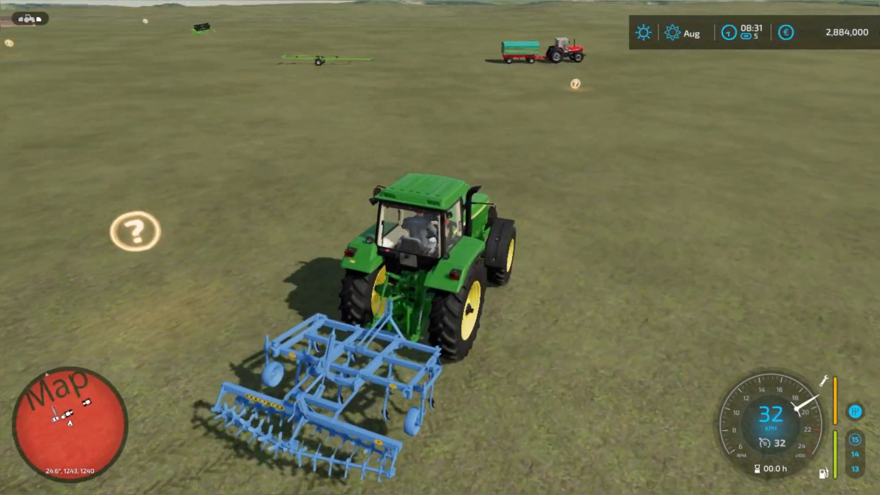
pyautogui.press('w')
pyautogui.press('a')
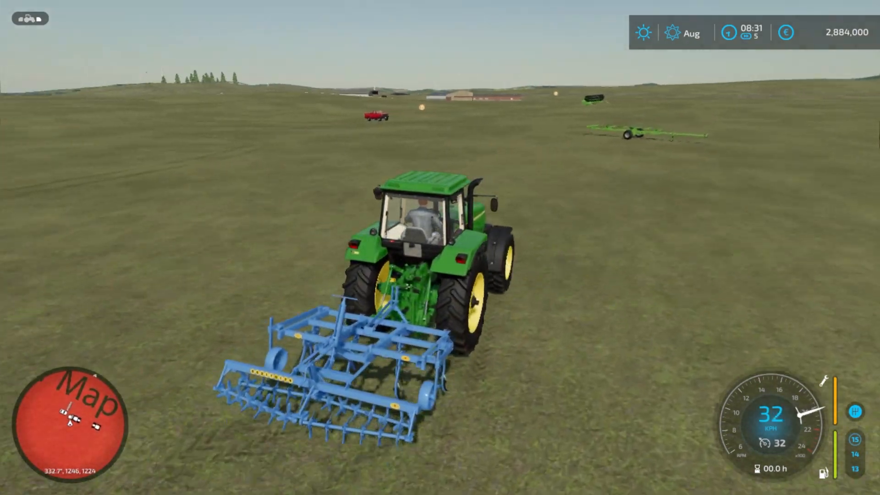
pyautogui.press('w')
pyautogui.press('a')
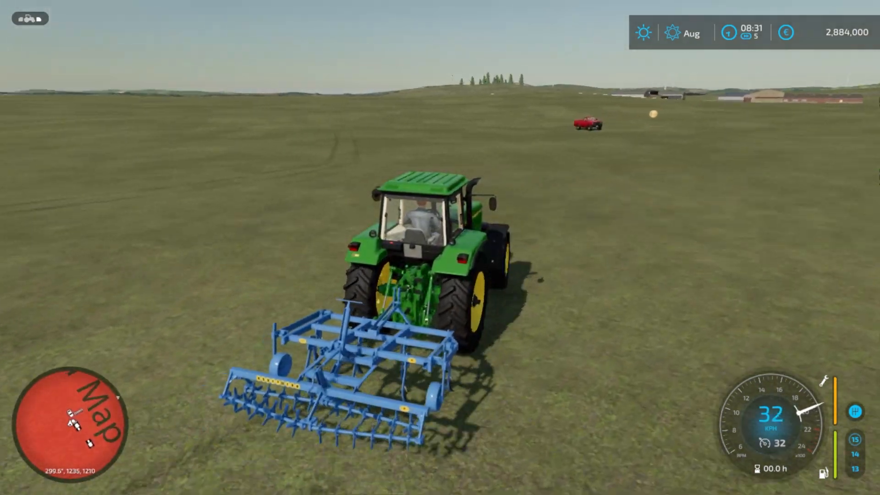
# Drive the tractor past the red pickup and across the field toward the farm buildings
pyautogui.press('w')
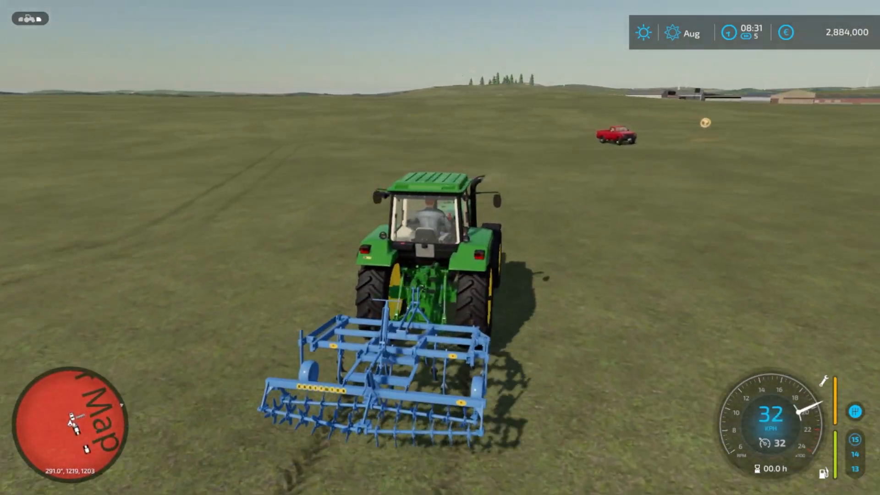
pyautogui.press('w')
pyautogui.press('a')
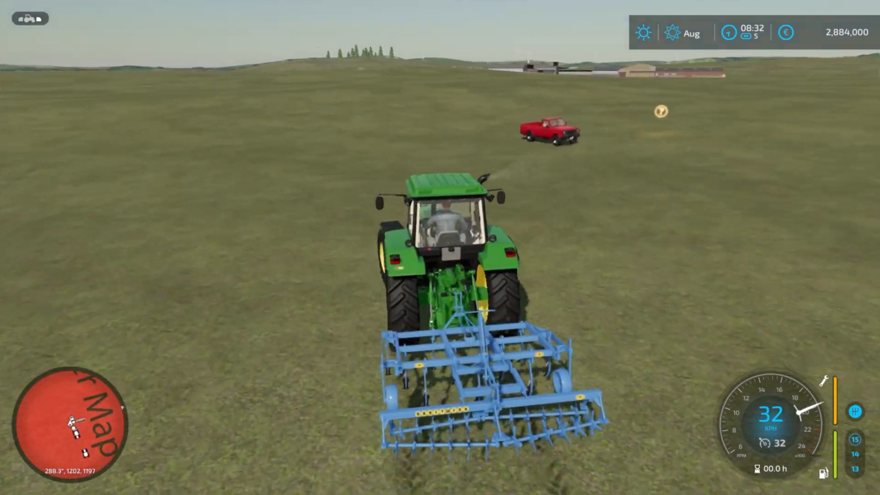
pyautogui.press('w')
pyautogui.press('d')
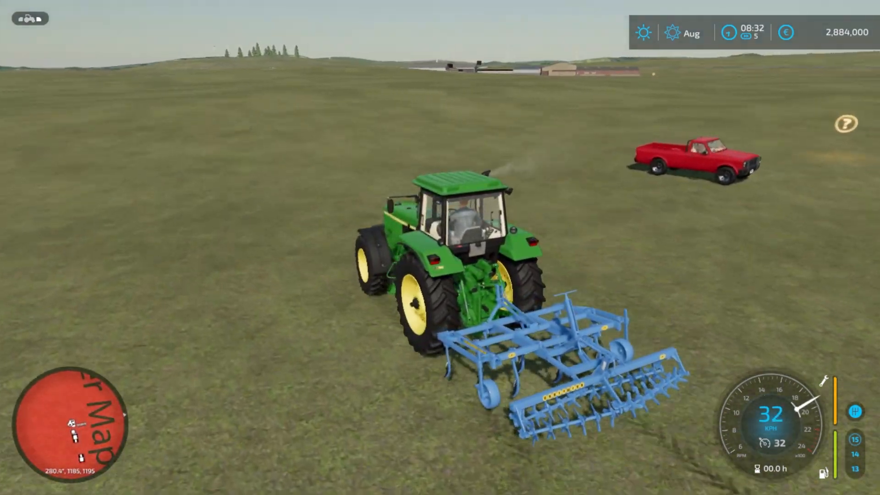
pyautogui.press('w')
pyautogui.press('d')
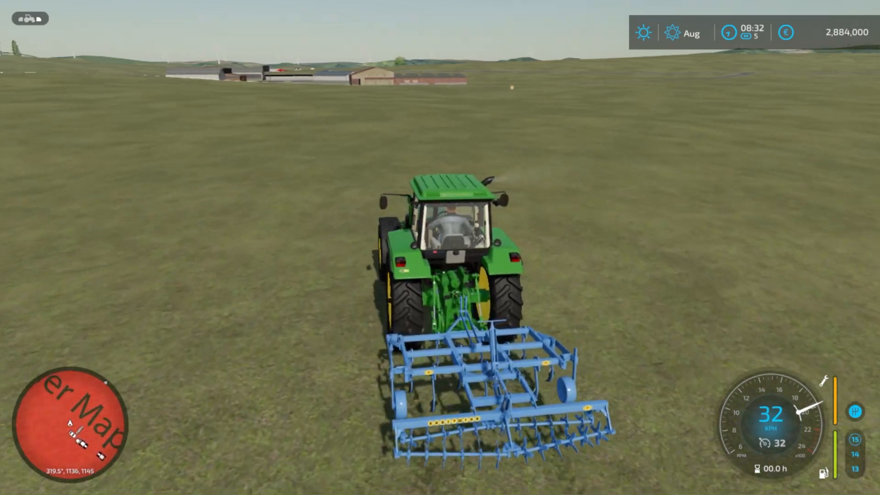
pyautogui.press('a')
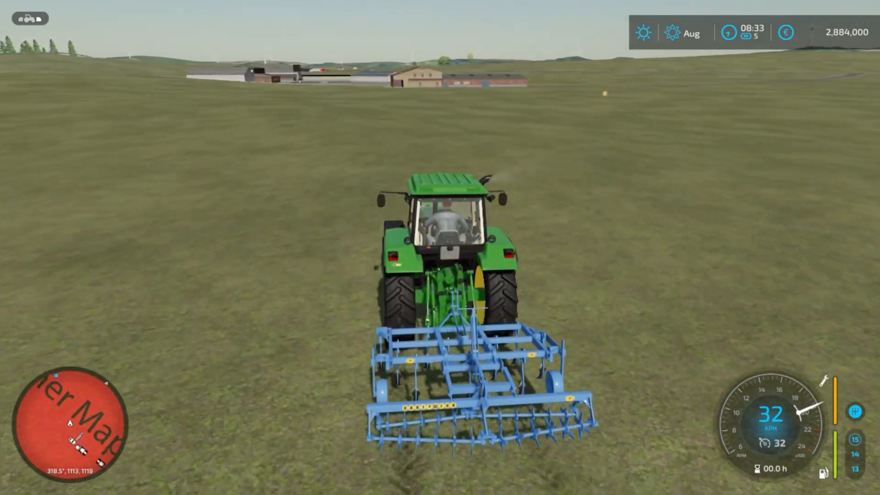
pyautogui.press('d')
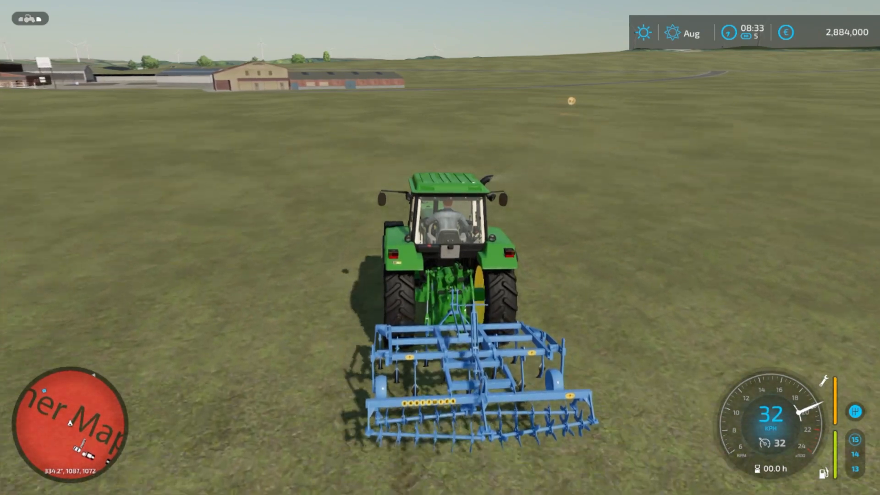
# Steer the tractor onto the paved road by the farm, slow down, and follow the road past the white fence
pyautogui.moveTo(440, 247)
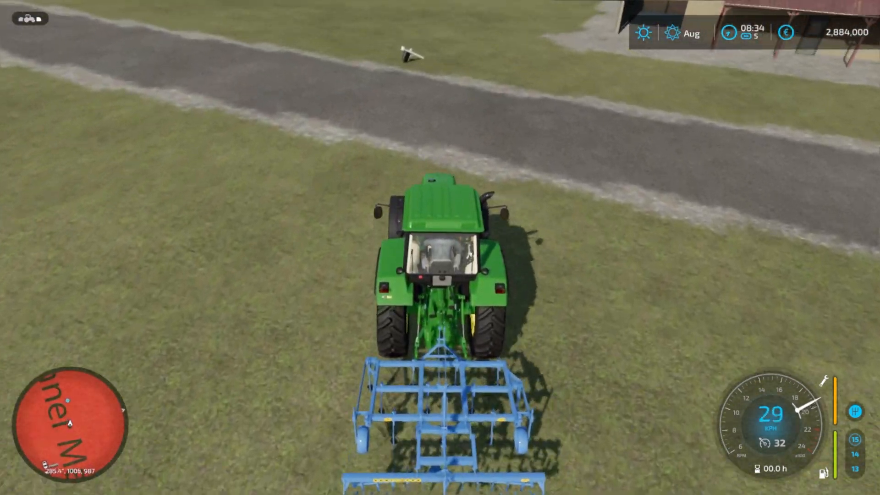
pyautogui.press('a')
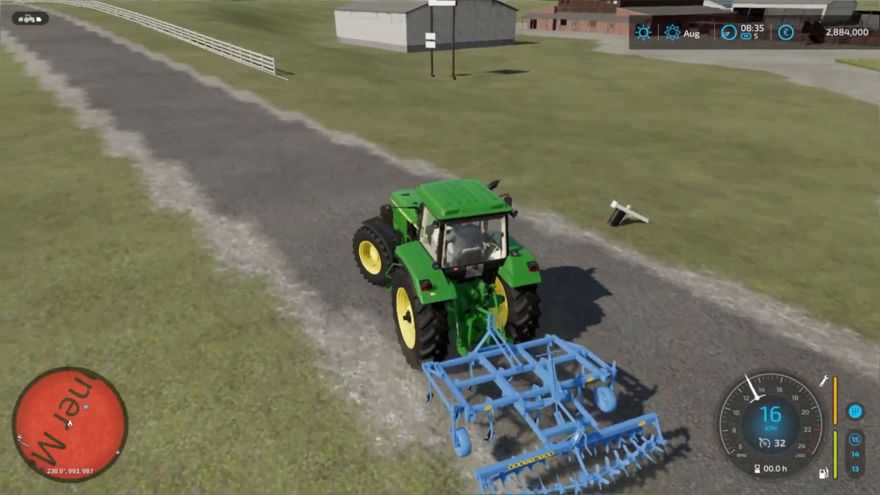
pyautogui.press('s')
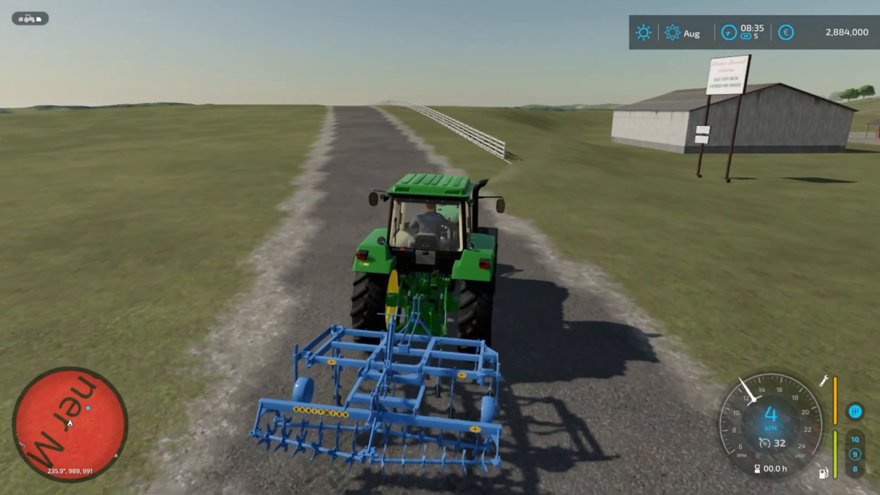
pyautogui.press('w')
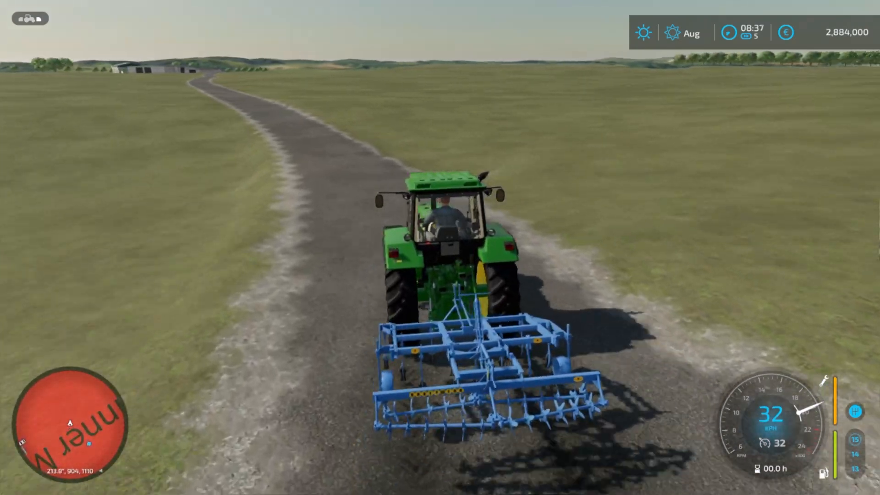
# Steer the tractor off the paved road and turn it across the open field toward the distant red farm buildings
pyautogui.press('d')
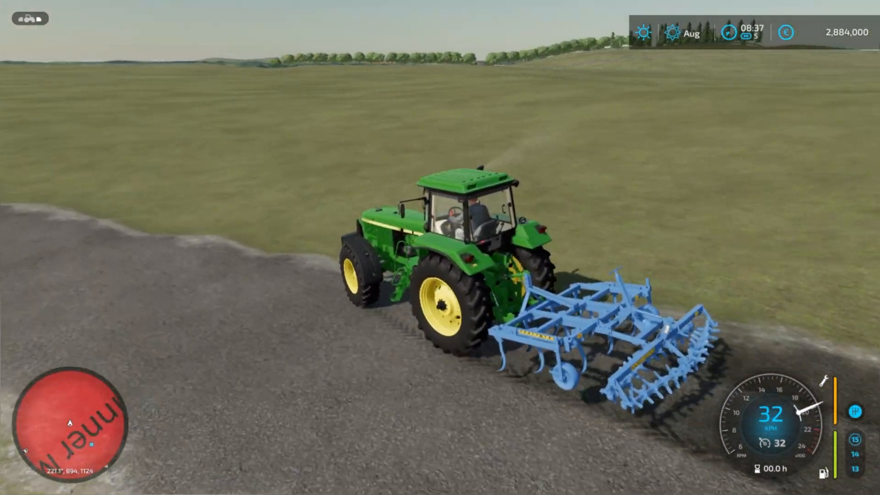
pyautogui.press('d')
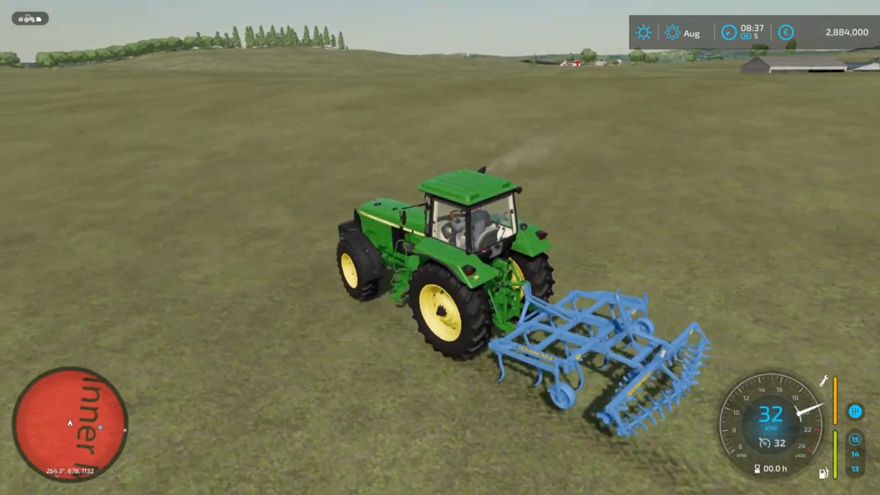
pyautogui.press('d')
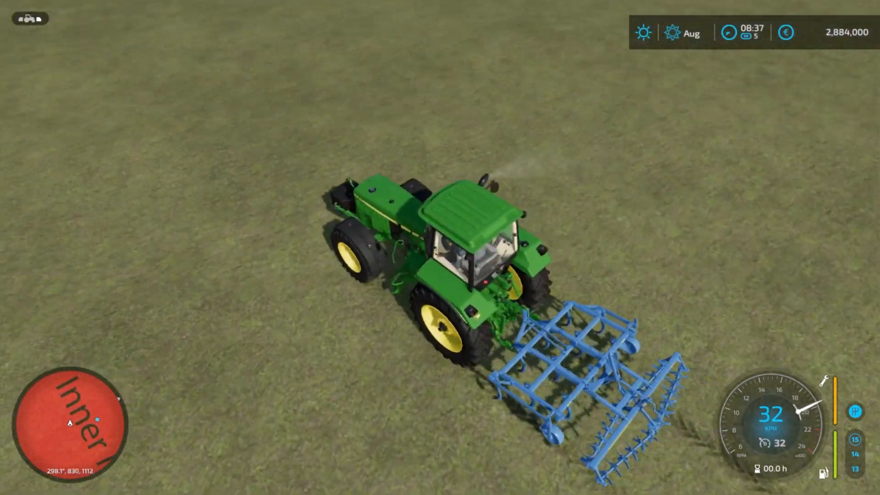
pyautogui.press('d')
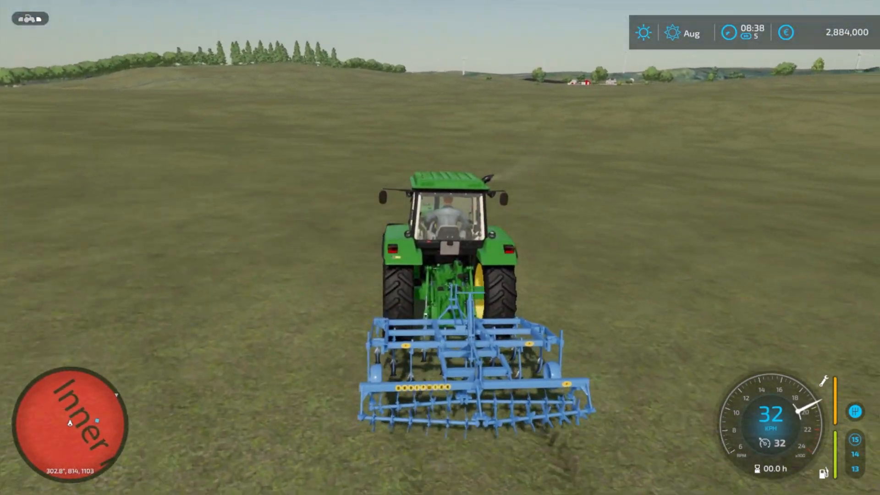
pyautogui.press('d')
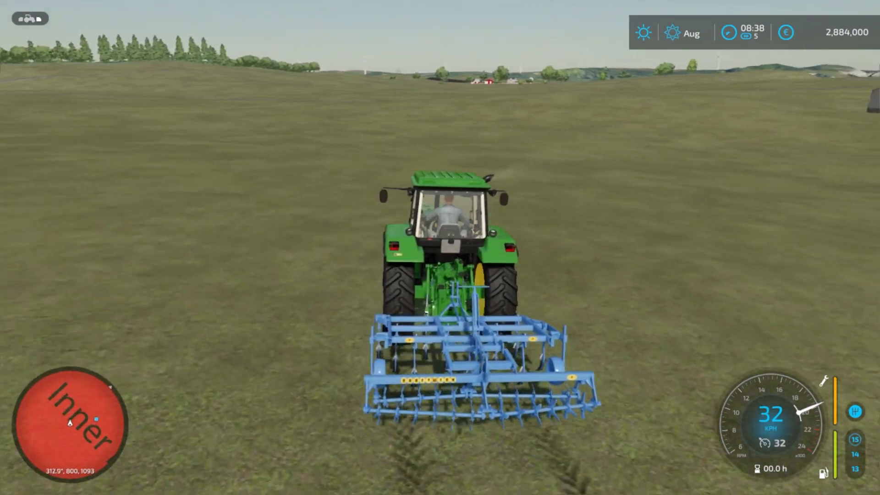
# Drive the tractor over the paved road crossing the field and continue across the grass toward the distant red barn
pyautogui.press('d')
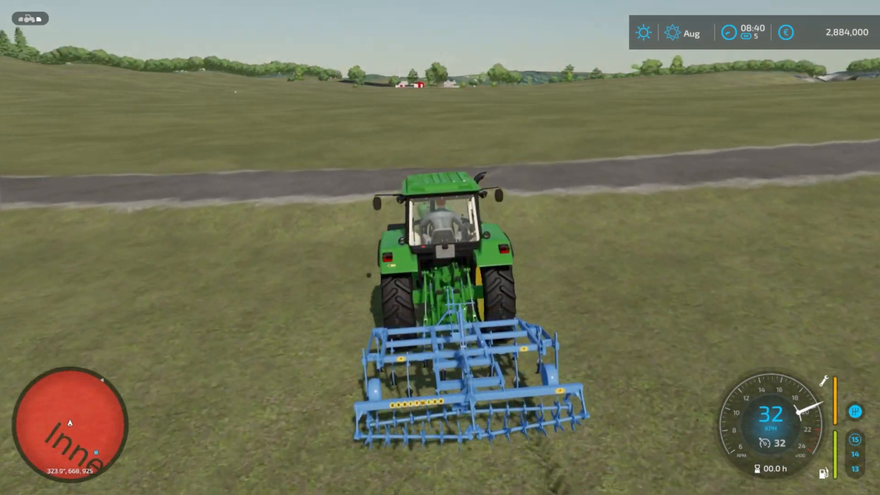
pyautogui.press('a')
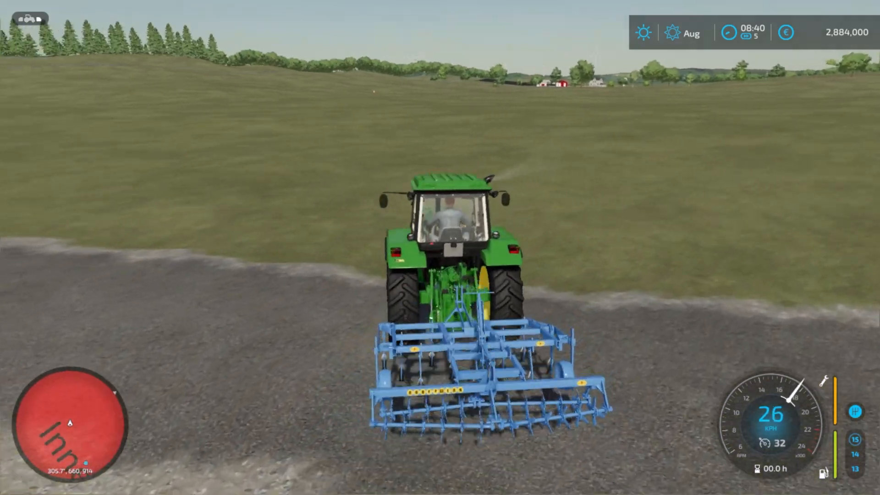
pyautogui.press('d')
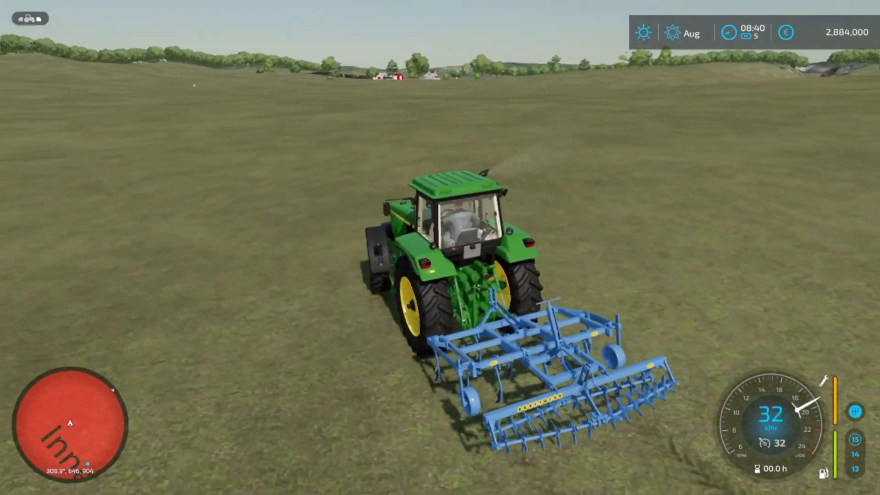
pyautogui.press('d')
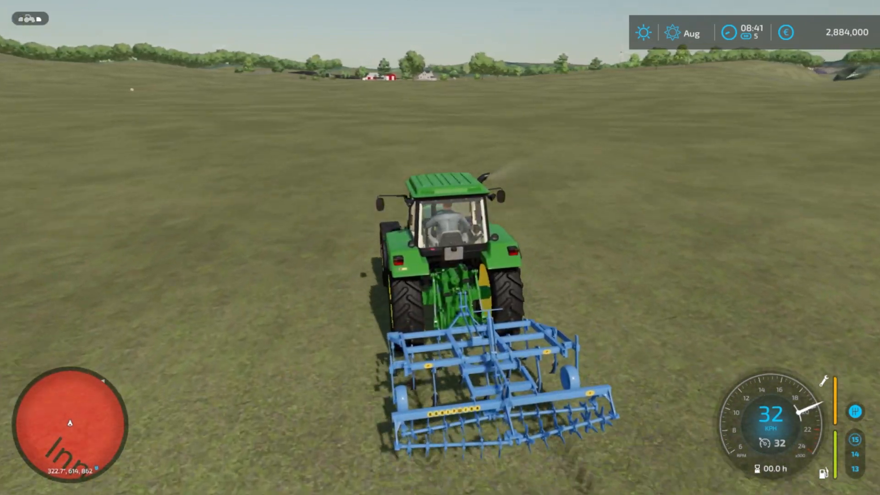
pyautogui.press('d')
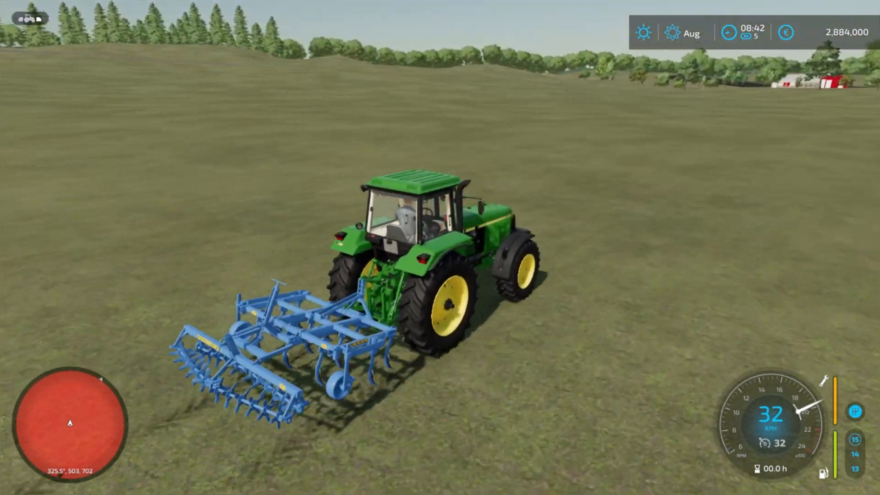
# Curve the tractor across the grass onto the paved road near the tree line and follow it toward the farm
pyautogui.press('a')
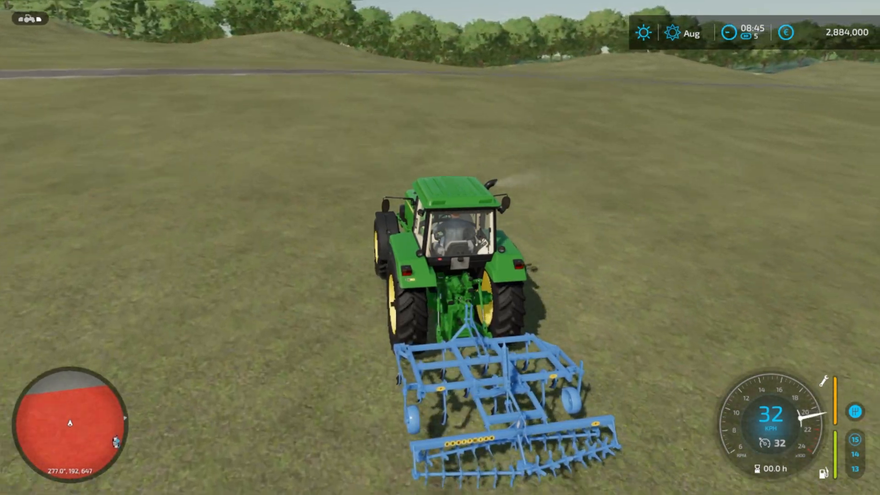
pyautogui.press('d')
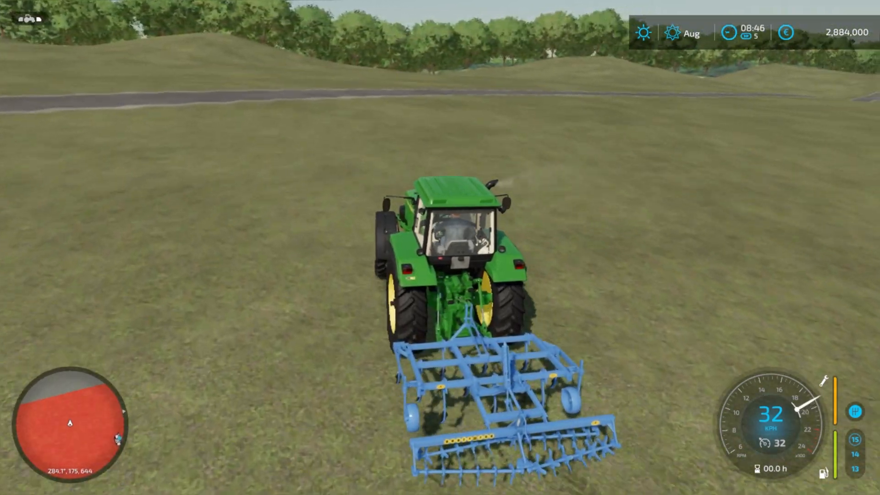
pyautogui.press('d')
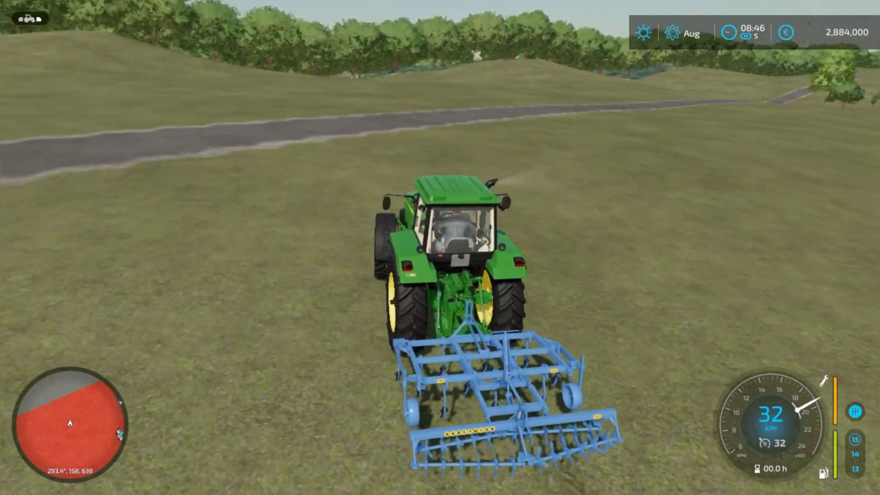
pyautogui.press('d')
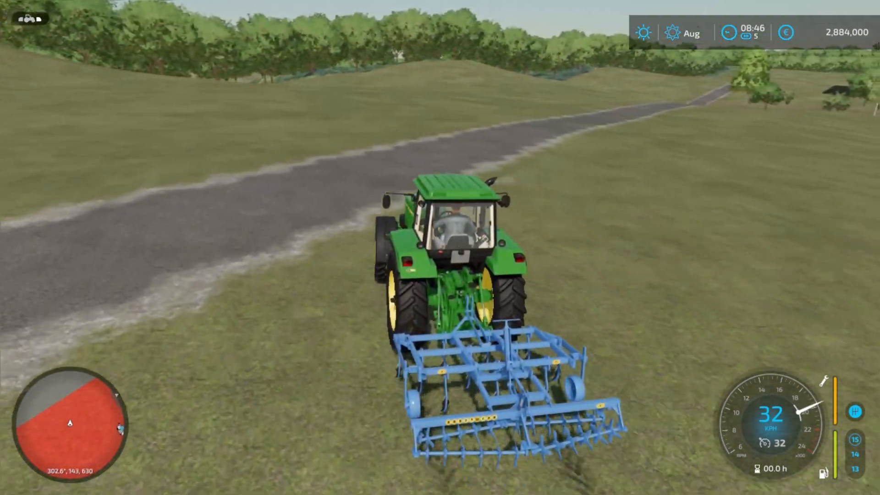
pyautogui.press('d')
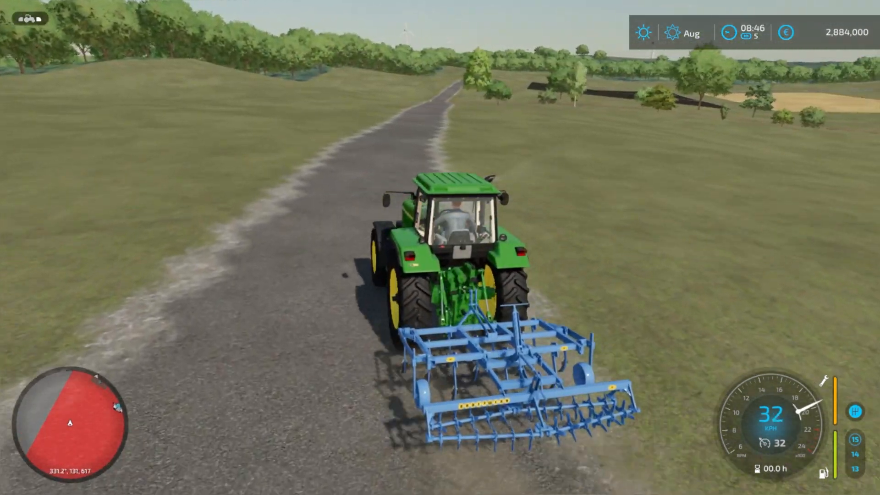
pyautogui.press('d')
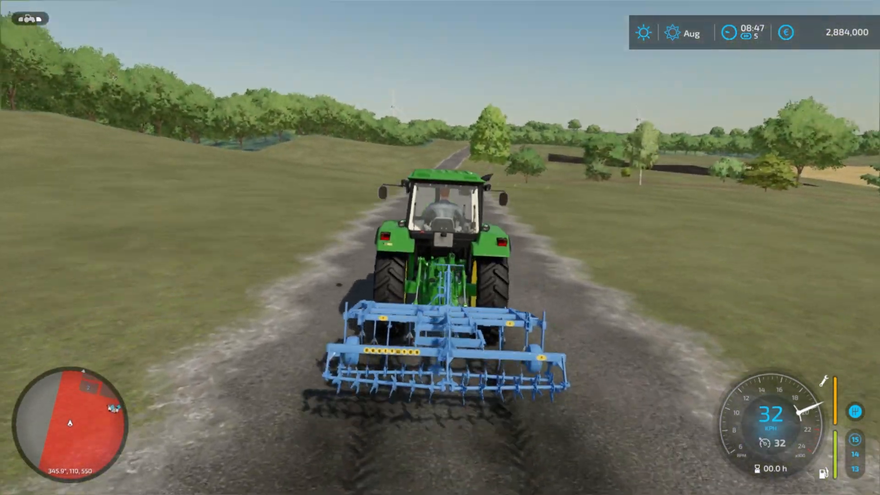
# Turn the tractor off the paved road onto the dirt track and drive through the farmyard to the grass beyond the gravel
pyautogui.press('d')
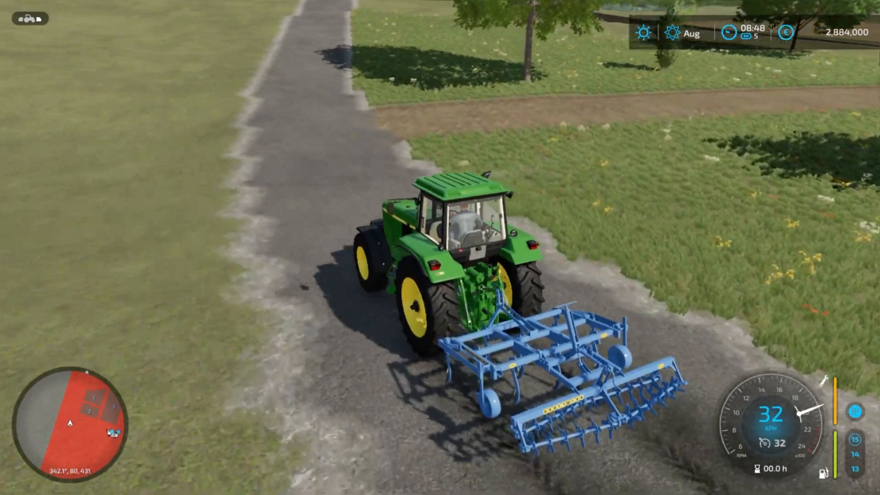
pyautogui.press('d')
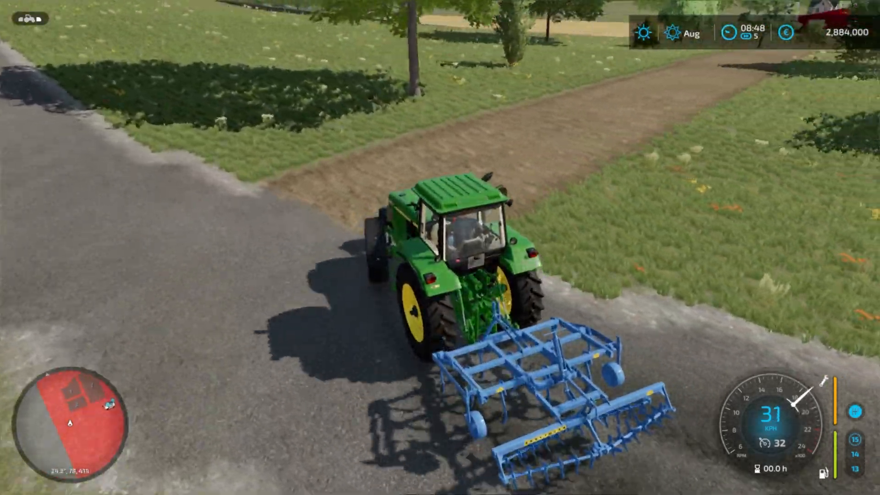
pyautogui.press('d')
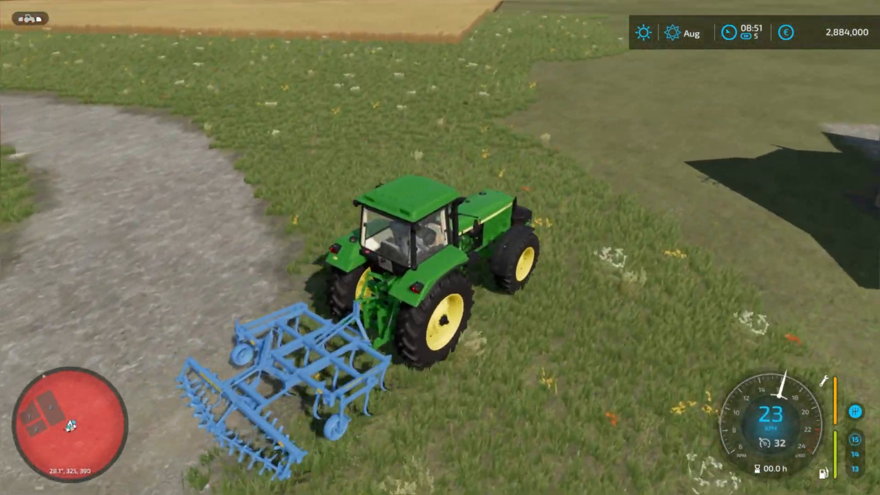
# Stop the tractor and reverse it to park the cultivator in front of the red barn's nearest white door
pyautogui.press('s')
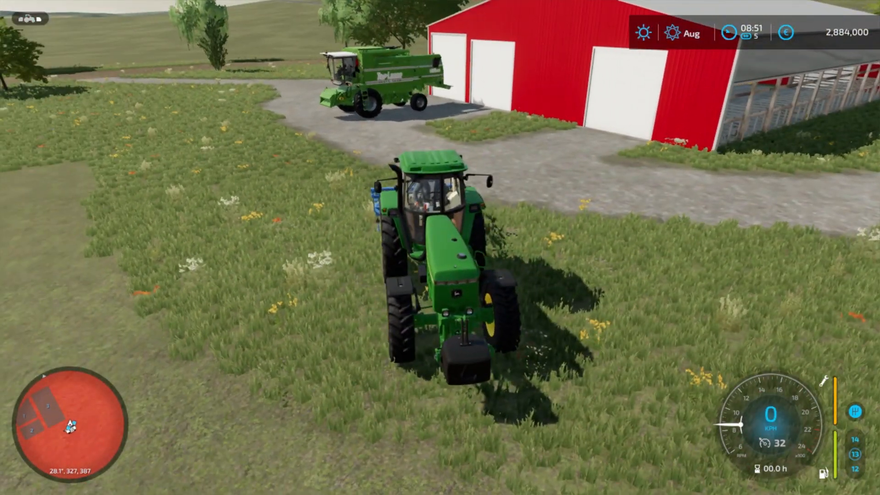
pyautogui.press('w')
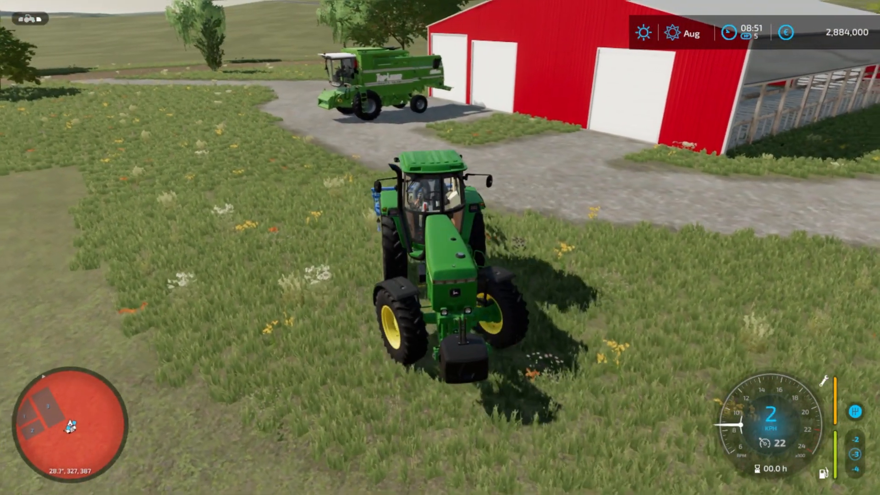
pyautogui.press('d')
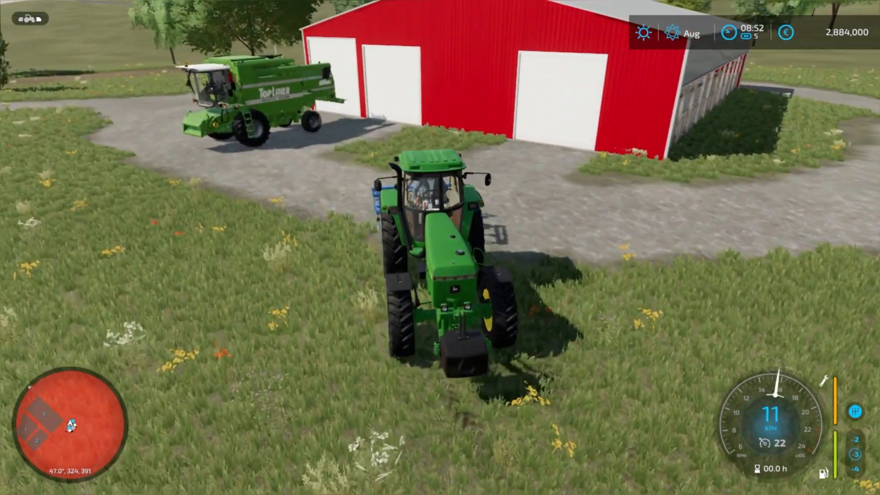
pyautogui.press('s')
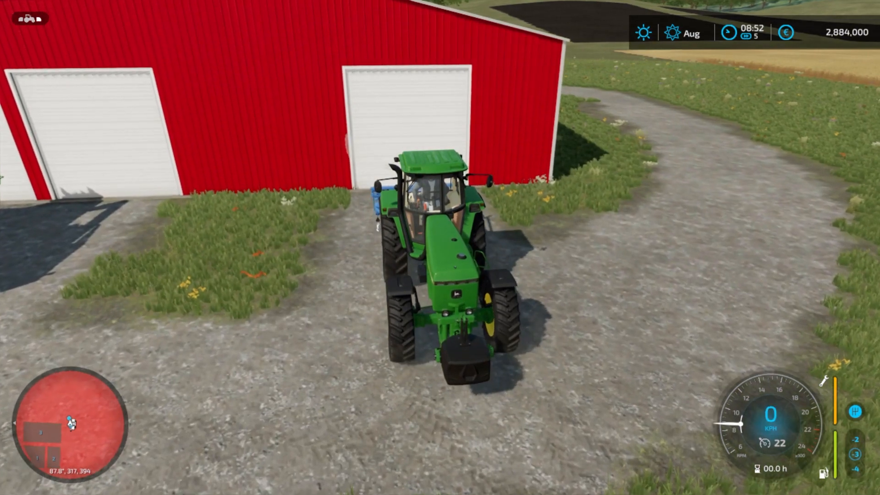
pyautogui.press('s')
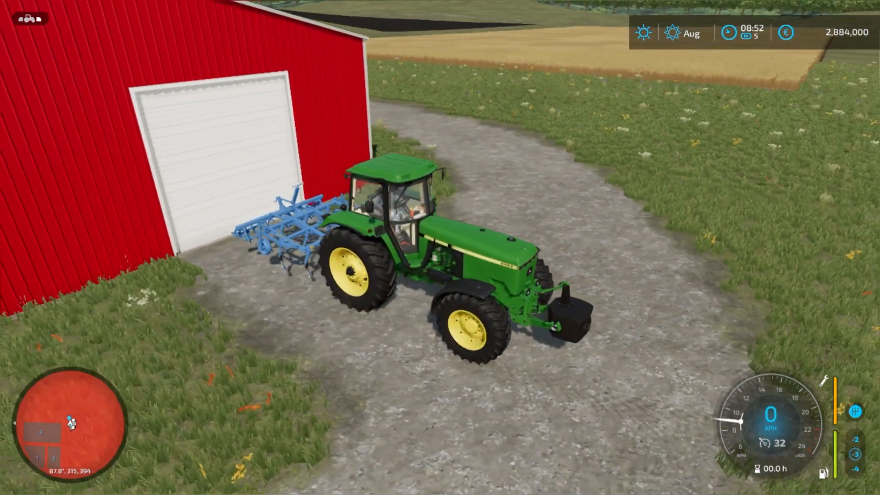
pyautogui.press('s')
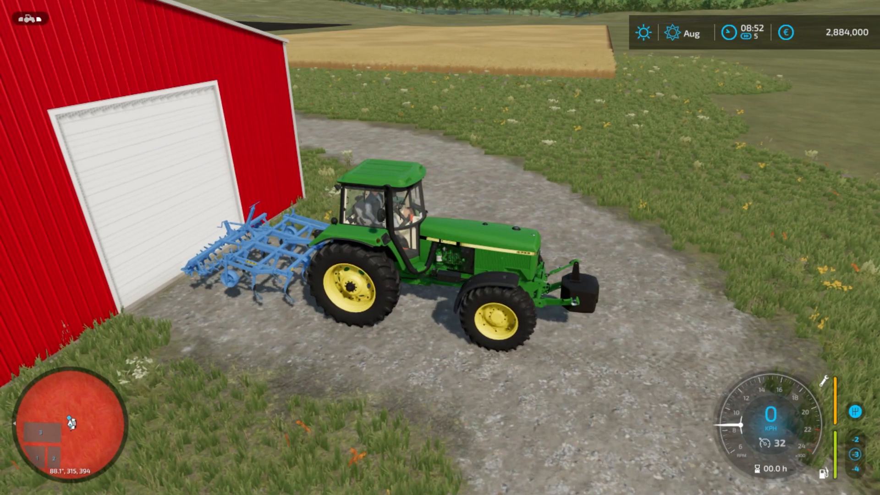
# Detach the blue Rabe EG 3/9 cultivator by the barn door and the Tenwinkel PAC-750 front weight, backing the tractor away from the weight
pyautogui.press('q')
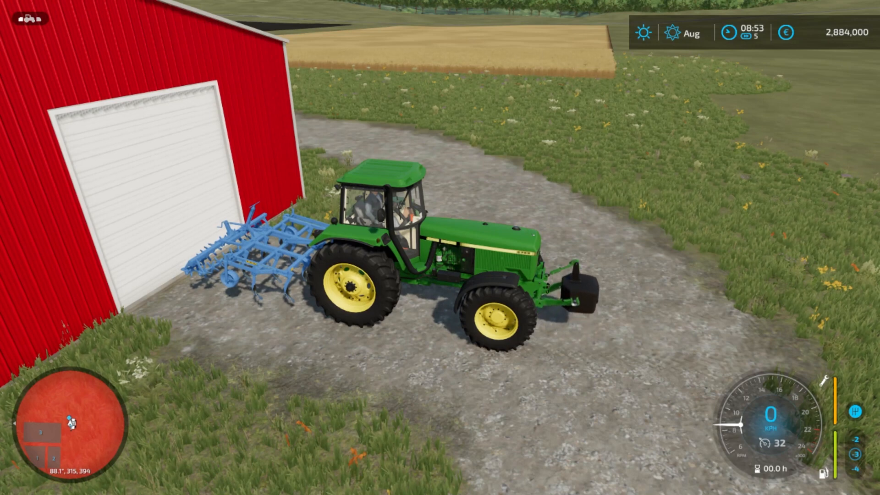
pyautogui.press('q')
pyautogui.press('w')
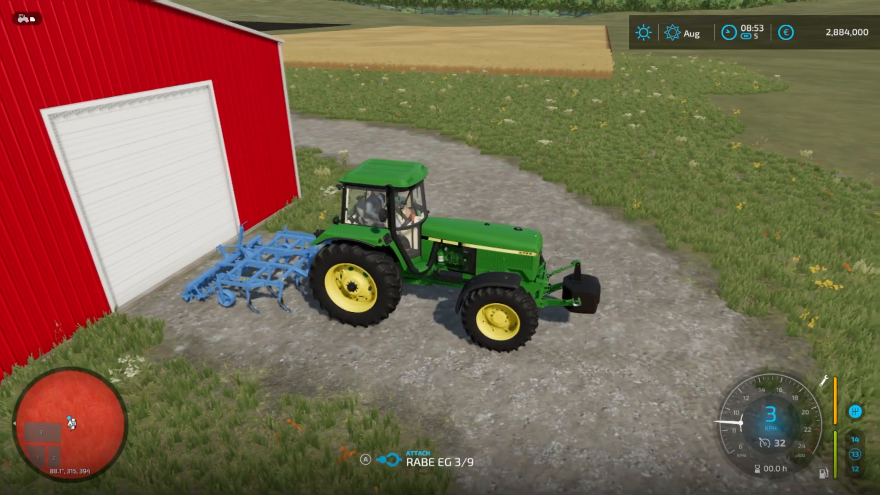
pyautogui.press('s')
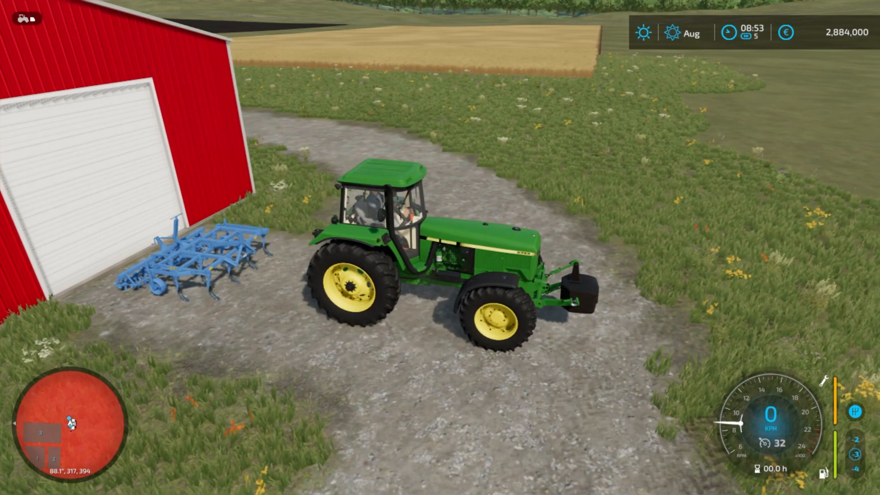
pyautogui.press('q')
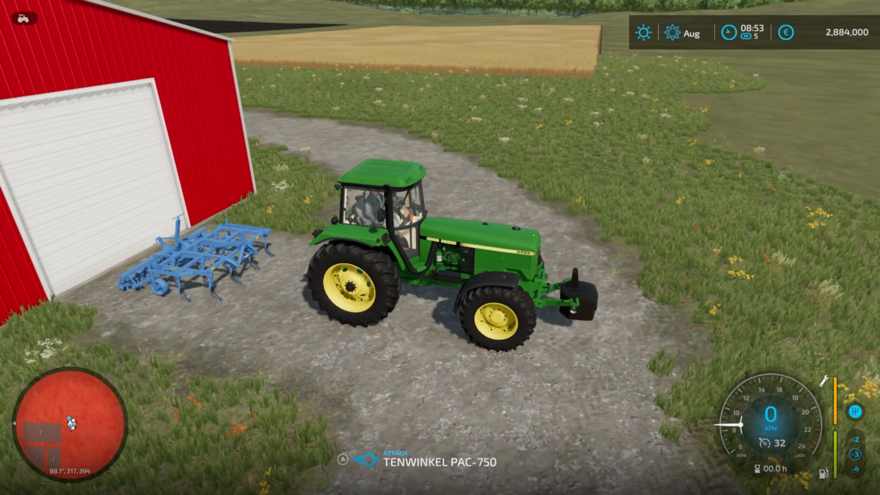
pyautogui.press('s')
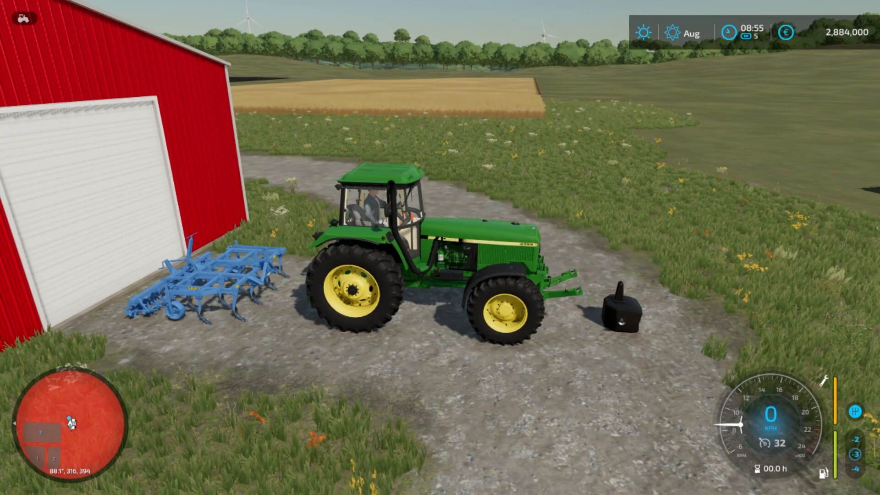
# Switch through the vehicles to the John Deere tractor standing in front of the Nordsten seeder
pyautogui.press('Tab')
pyautogui.press('Tab')
pyautogui.press('Tab')
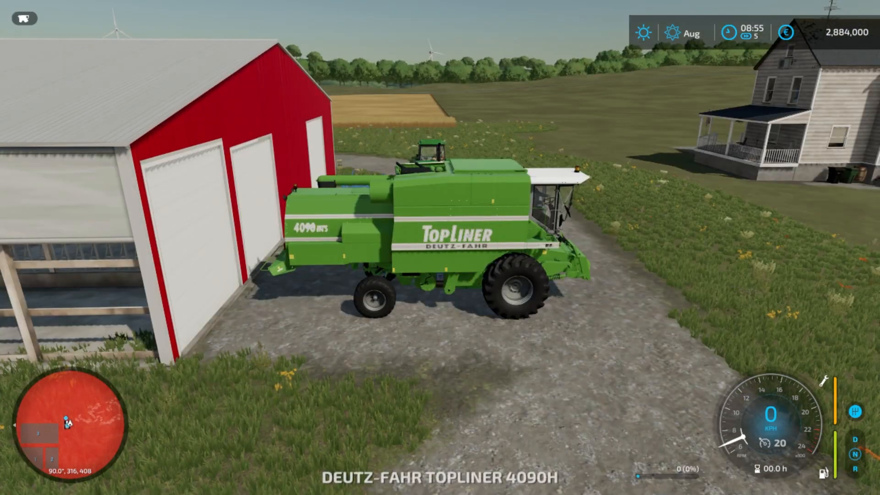
pyautogui.press('Tab')
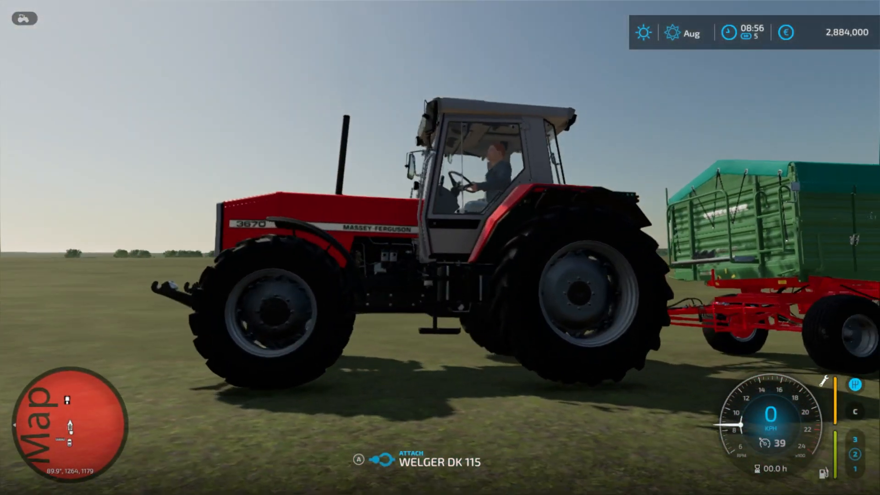
pyautogui.press('Tab')
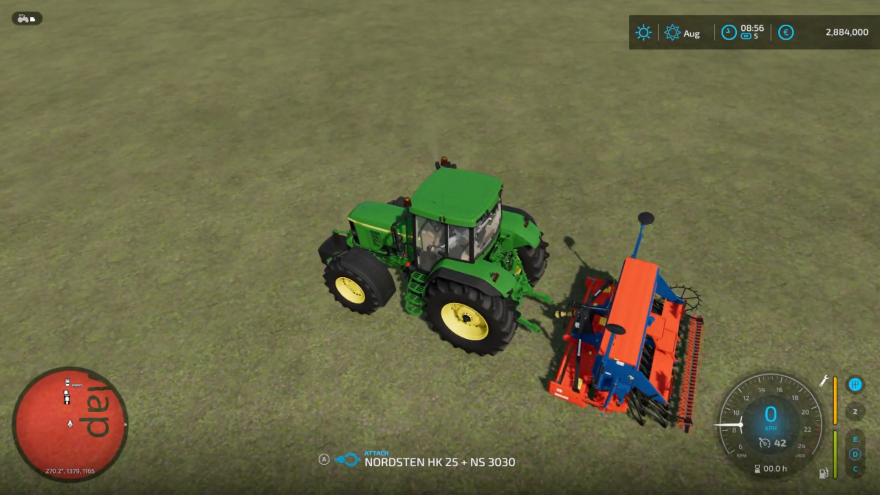
# Open the worker job map for the John Deere 7810 tractor
pyautogui.press('c')
pyautogui.press('c')
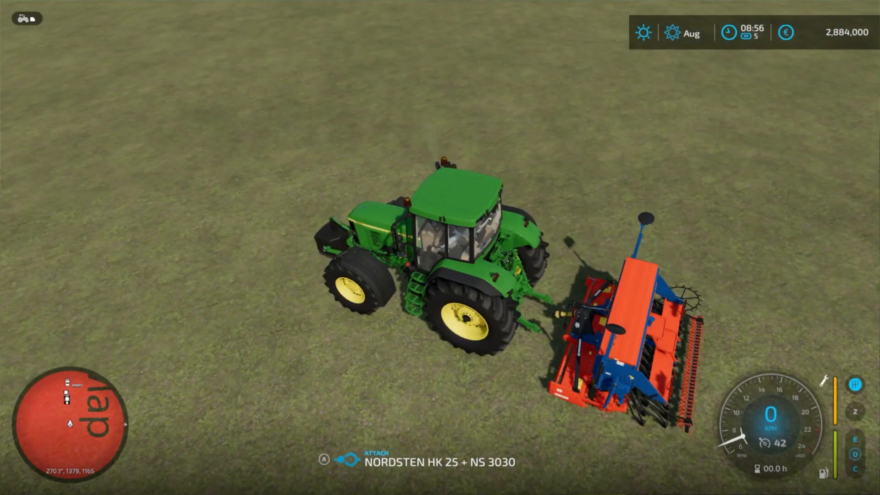
pyautogui.press('h')
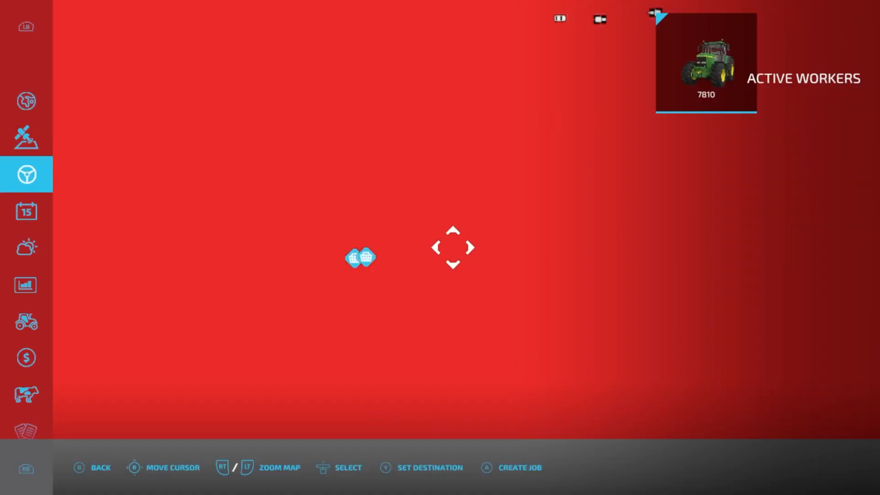
# Line up the John Deere tractor in front of the Nordsten HK 25 + NS 3030 seeder and attach the seeder
pyautogui.press('Escape')
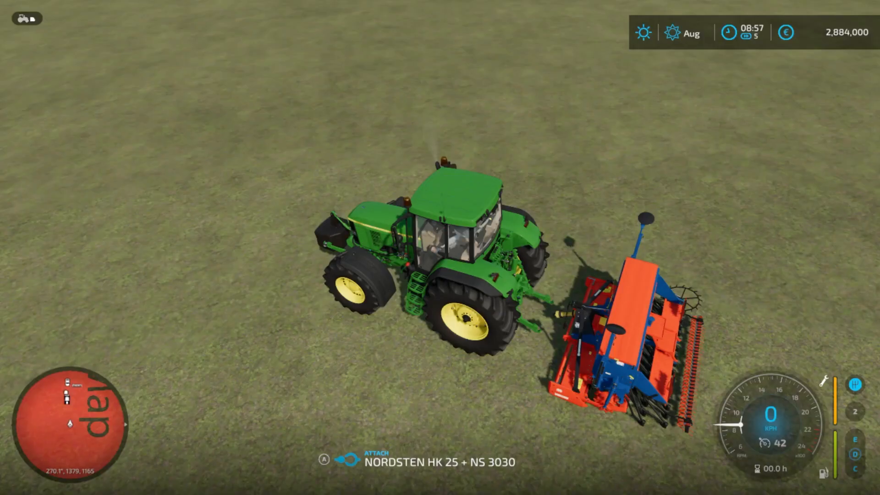
pyautogui.press('c')
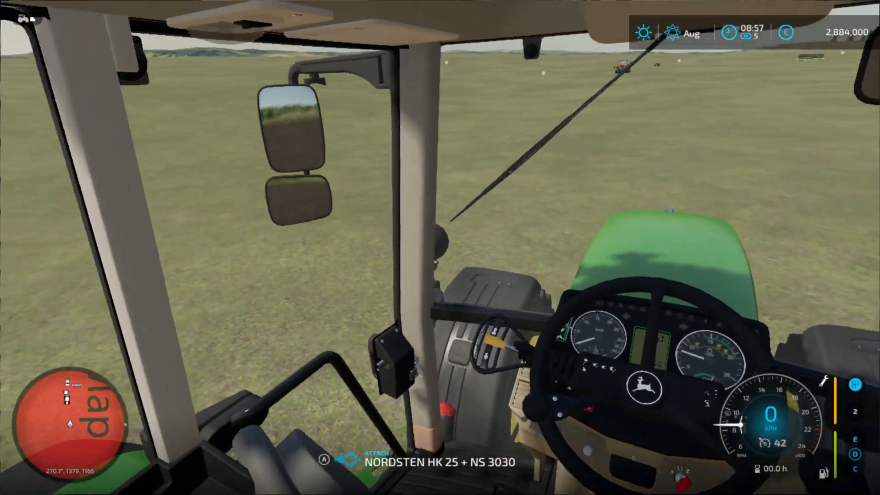
pyautogui.moveTo(440, 248)
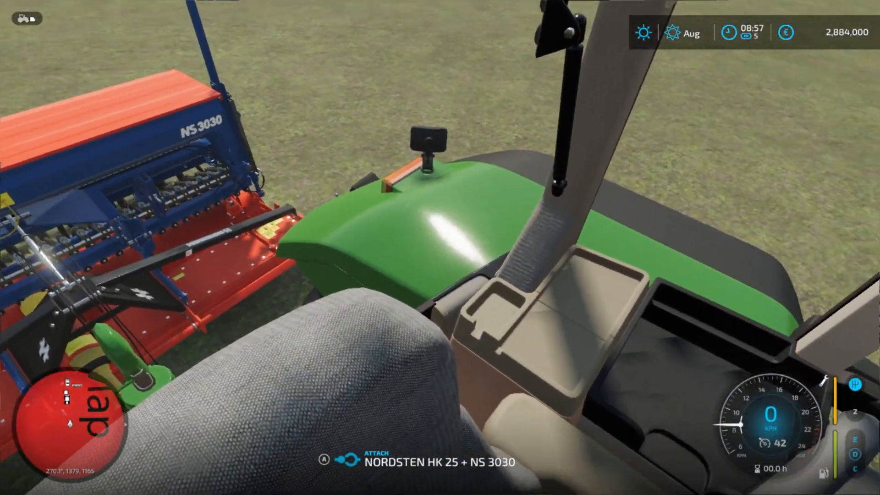
pyautogui.press('w')
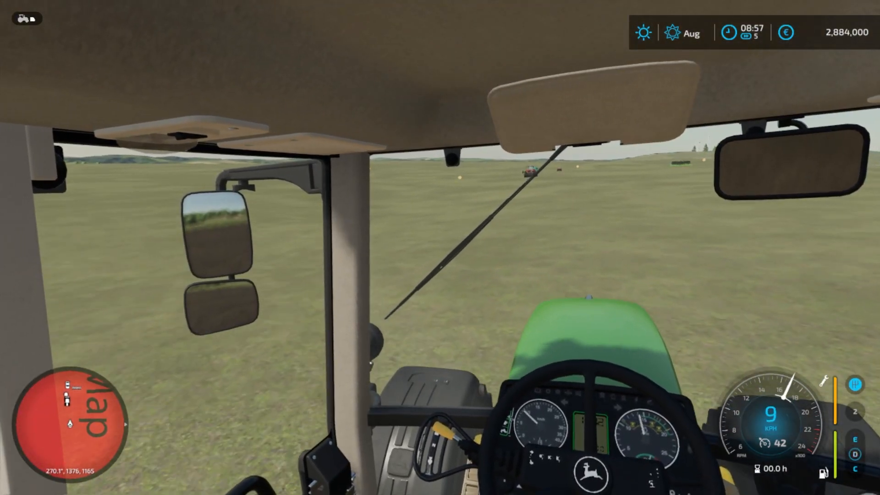
pyautogui.press('c')
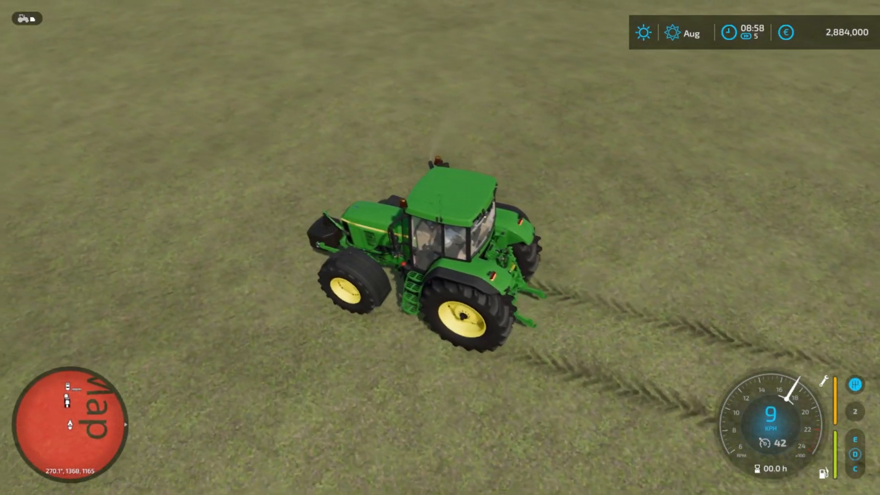
pyautogui.press('s')
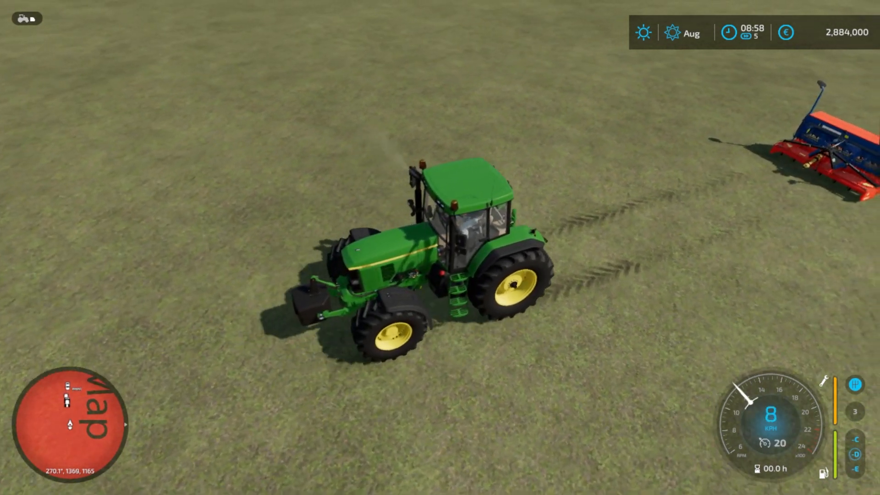
pyautogui.press('w')
pyautogui.press('w')
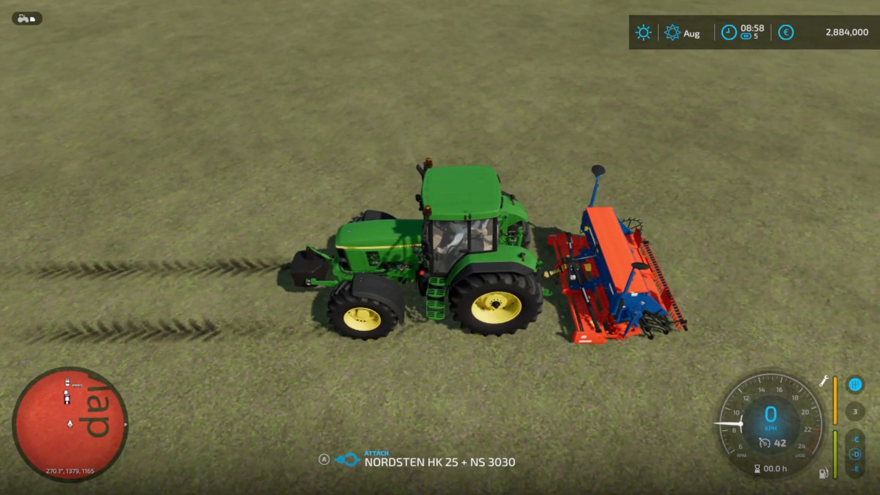
pyautogui.press('q')
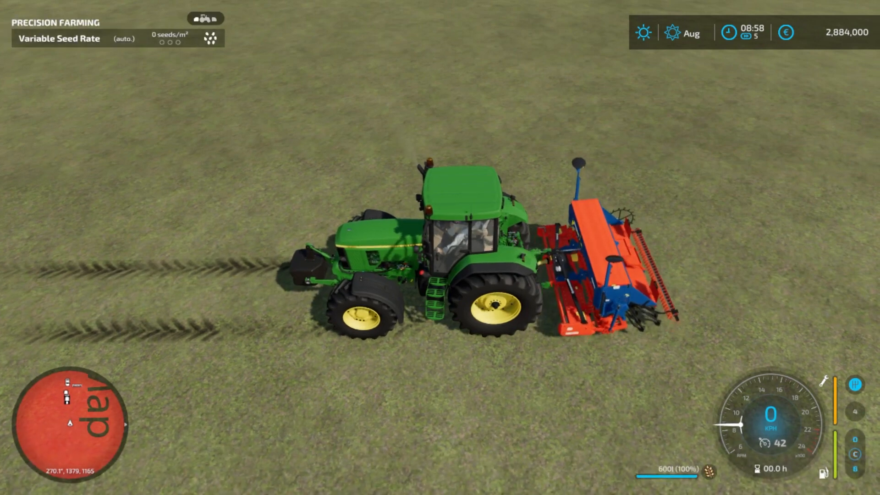
# Drive the tractor with the seeder across the open grassland to the road in front of the distant livestock buildings
pyautogui.press('c')
pyautogui.press('w')
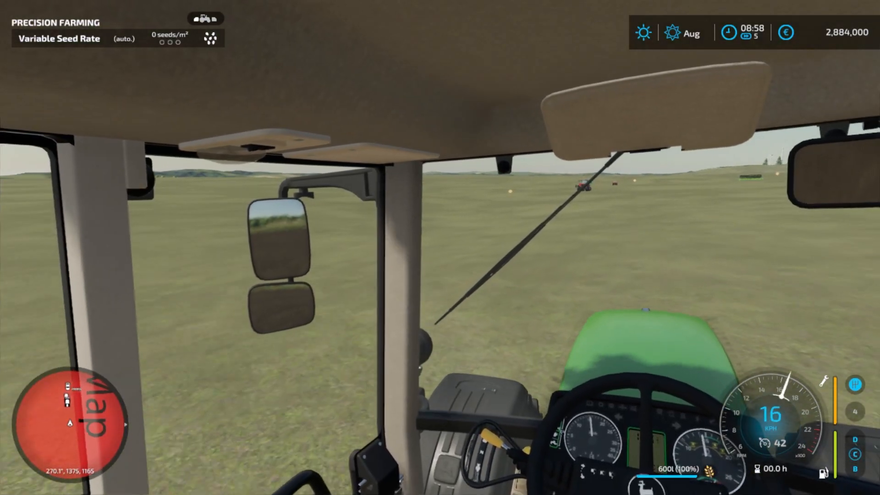
pyautogui.press('a')
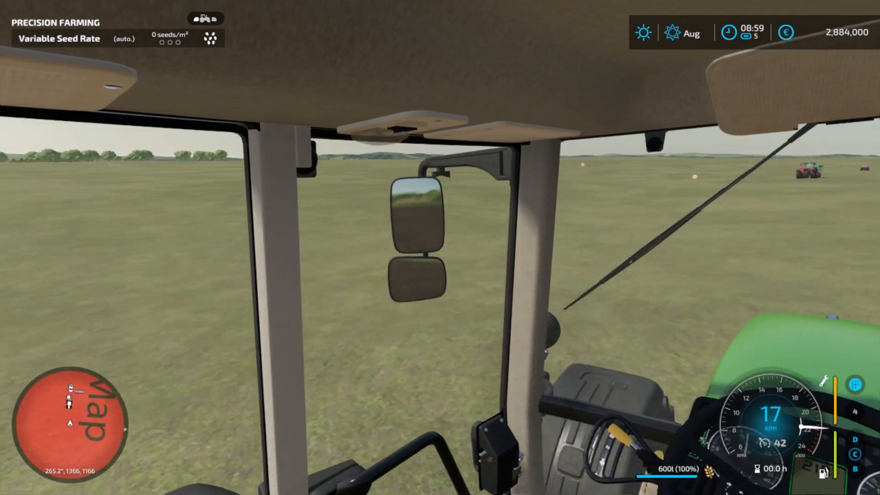
pyautogui.press('c')
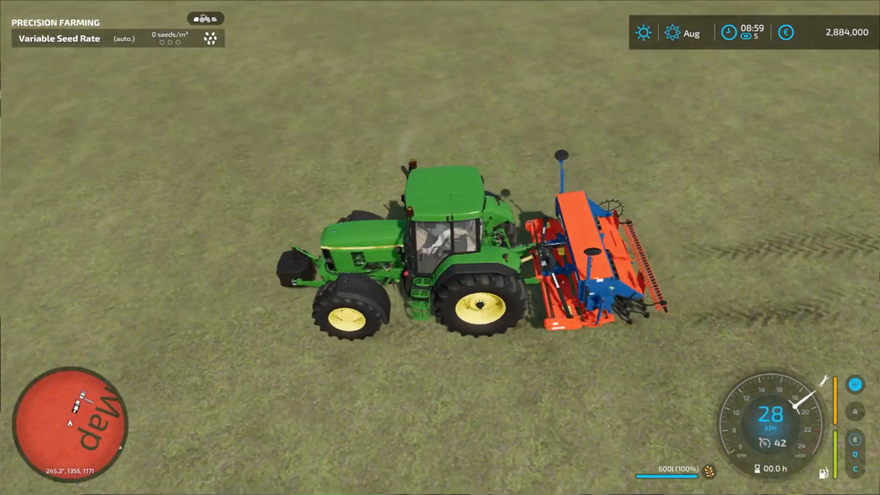
pyautogui.press('d')
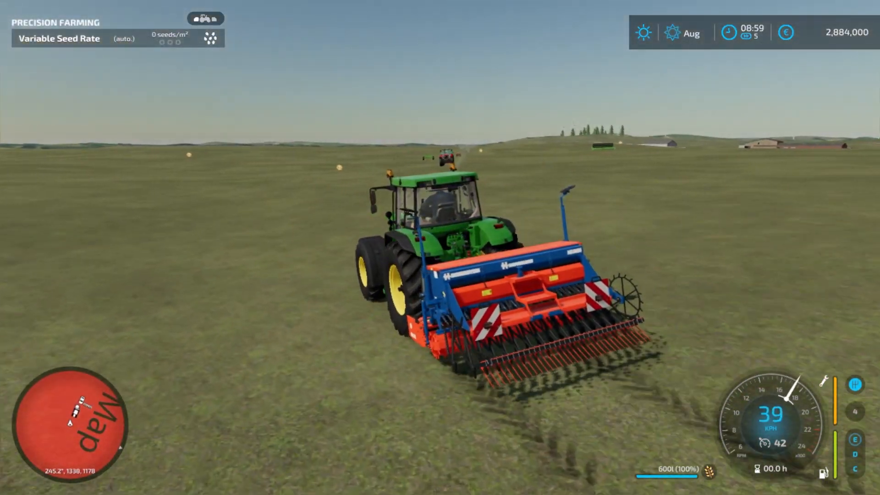
pyautogui.press('d')
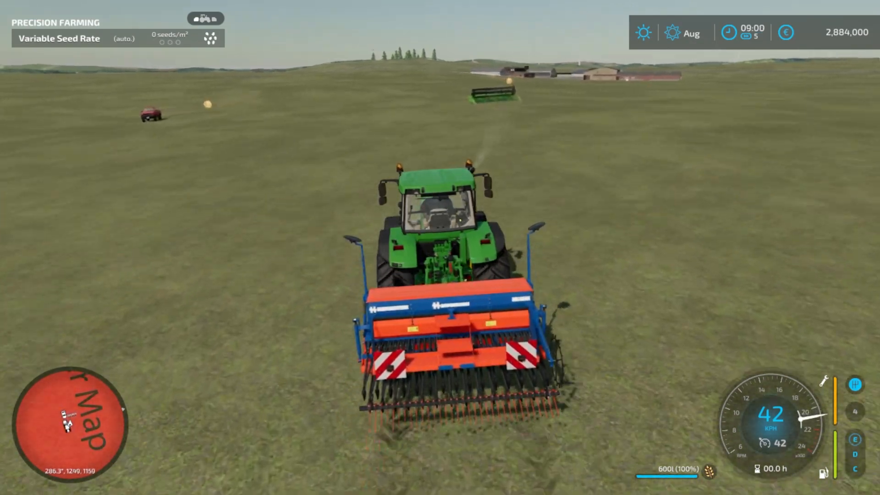
pyautogui.press('d')
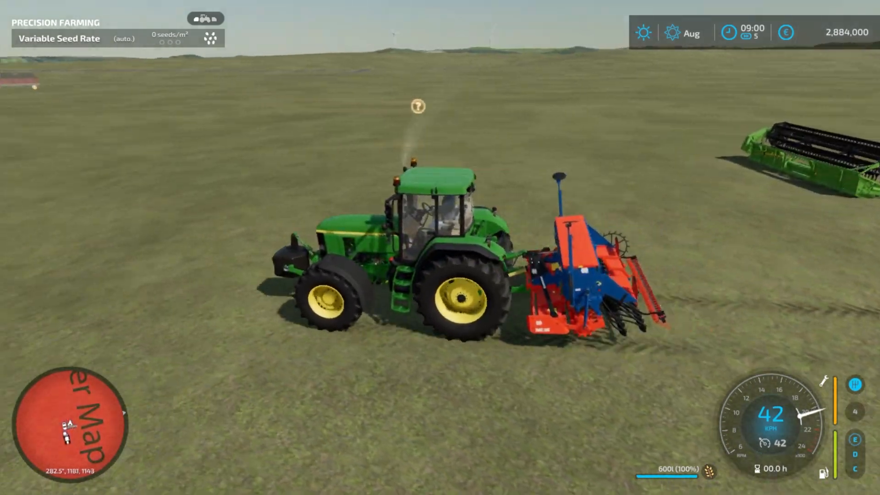
pyautogui.press('a')
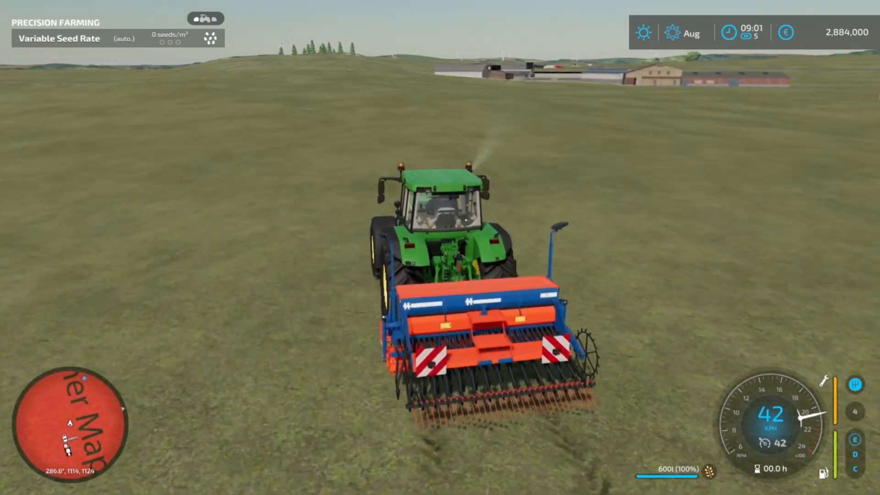
pyautogui.press('d')
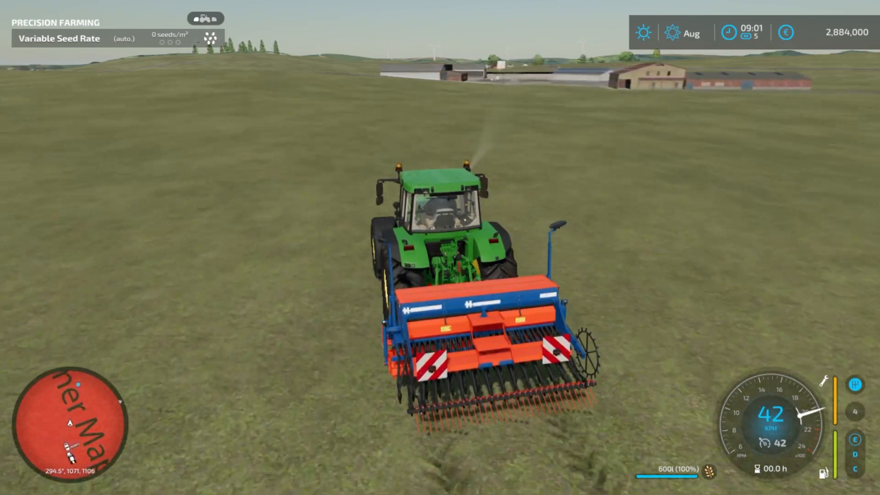
pyautogui.press('a')
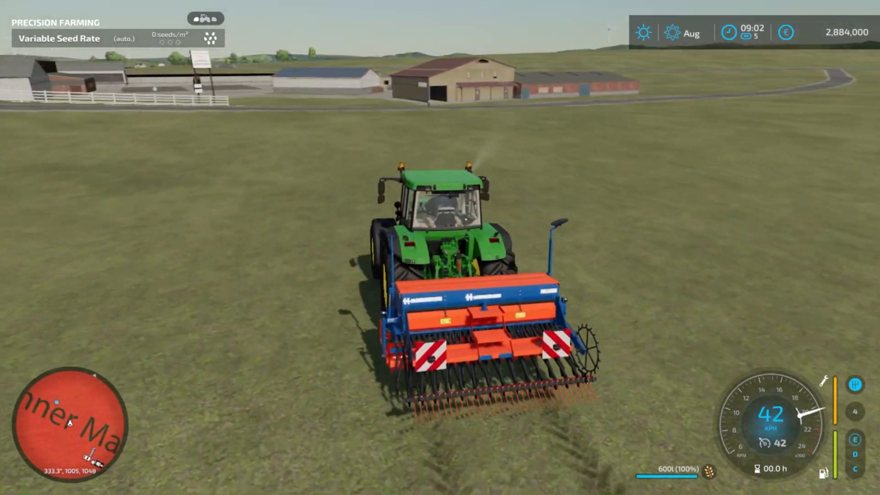
# Slow the tractor, cross the paved road and veer left over the grass in front of the livestock buildings
pyautogui.press('s')
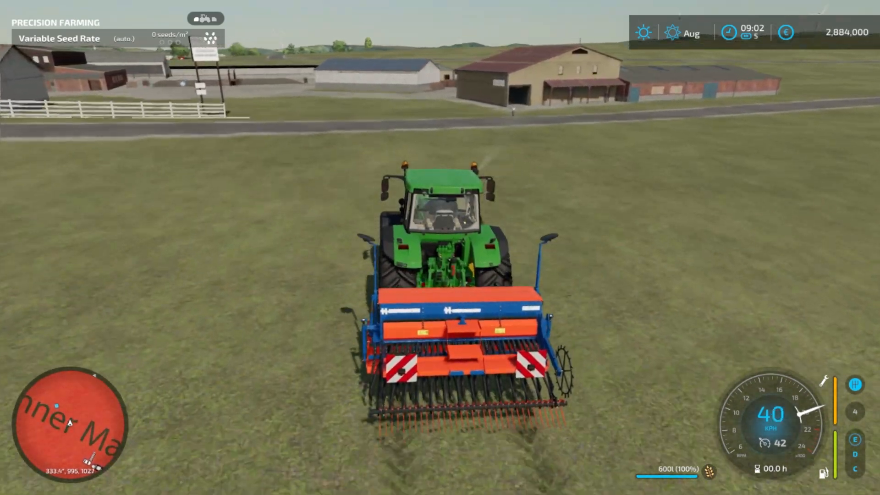
pyautogui.press('w')
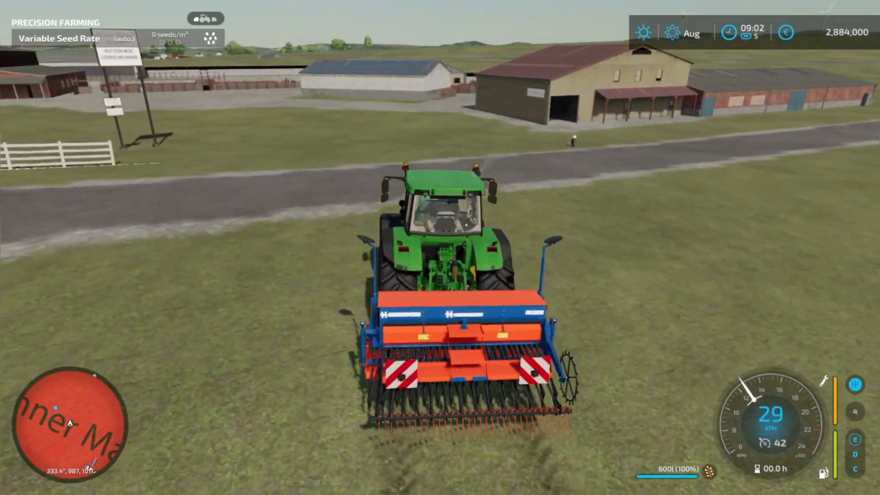
pyautogui.press('w')
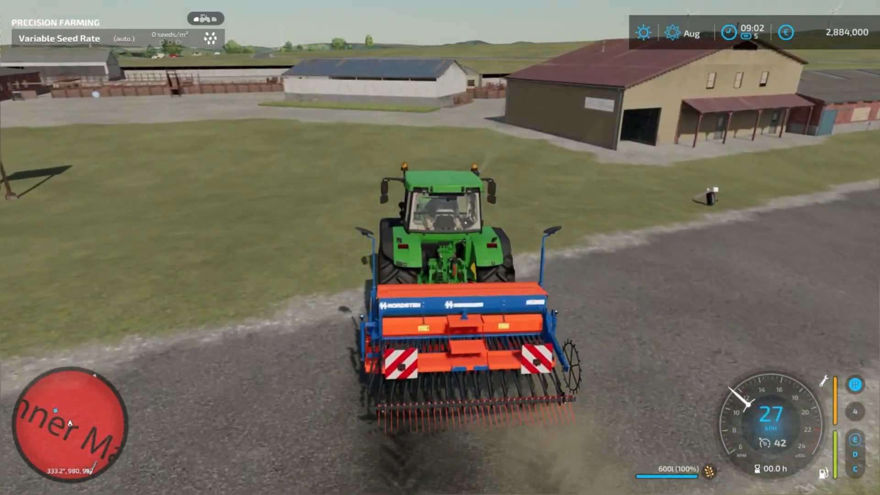
pyautogui.press('w')
pyautogui.press('a')
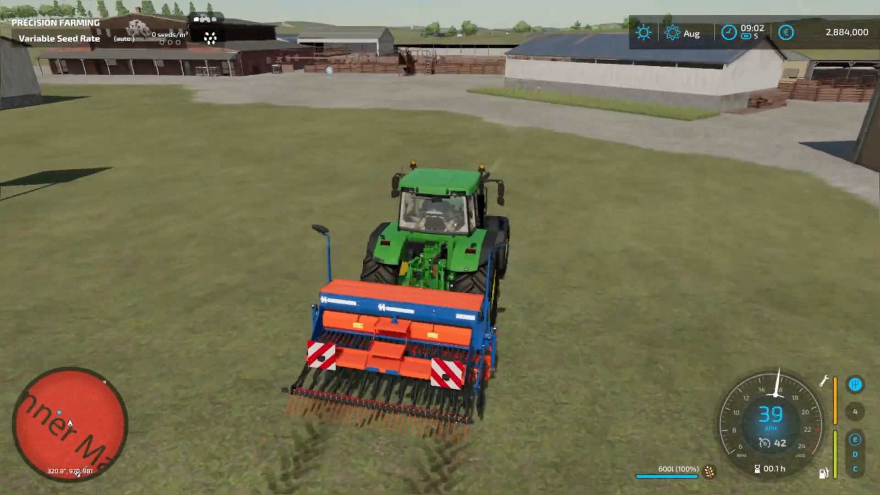
# Steer the tractor and seeder between the grey shed and the Larson's Loyal Livestock building to the grass beyond
pyautogui.press('w')
pyautogui.press('a')
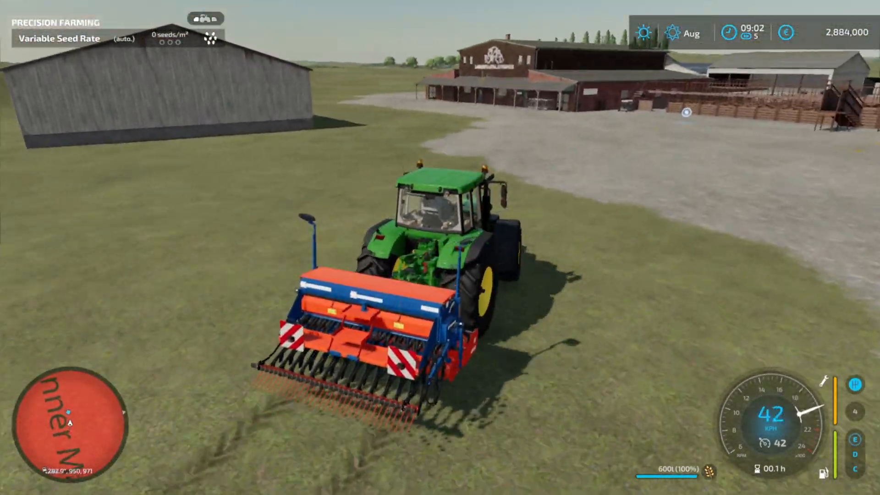
pyautogui.press('w')
pyautogui.press('a')
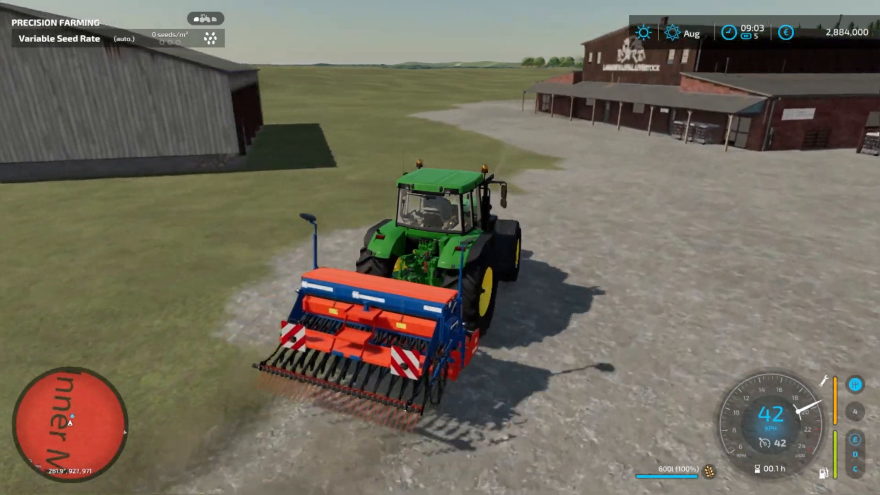
pyautogui.press('w')
pyautogui.press('a')
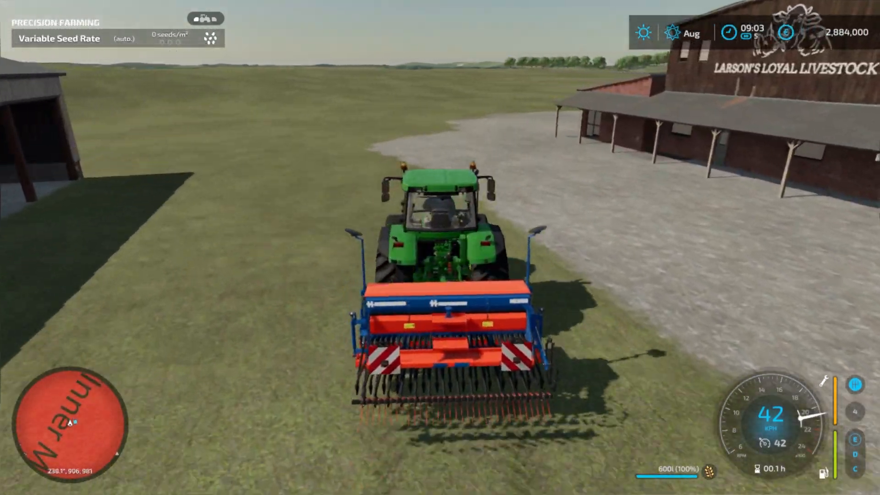
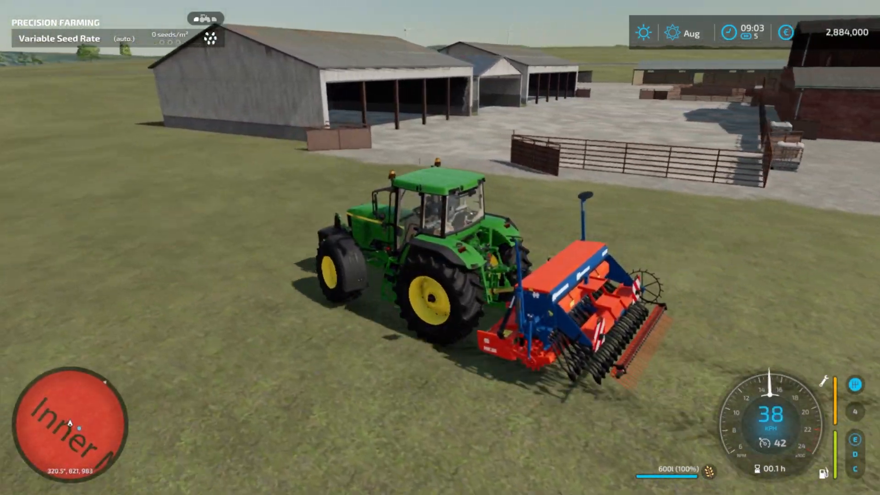
# Enter the livestock yard through the gap between the metal fences and drive along the open sheds
pyautogui.press('w')
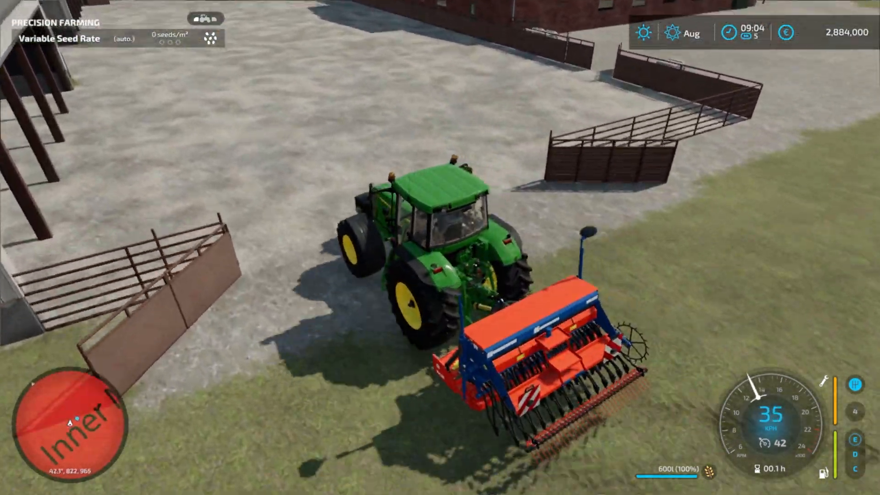
pyautogui.press('w')
pyautogui.press('a')
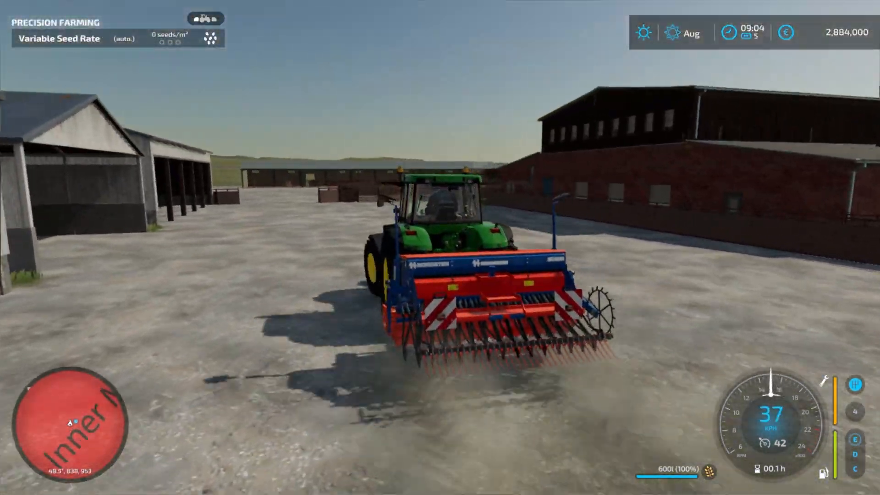
pyautogui.press('w')
pyautogui.press('a')
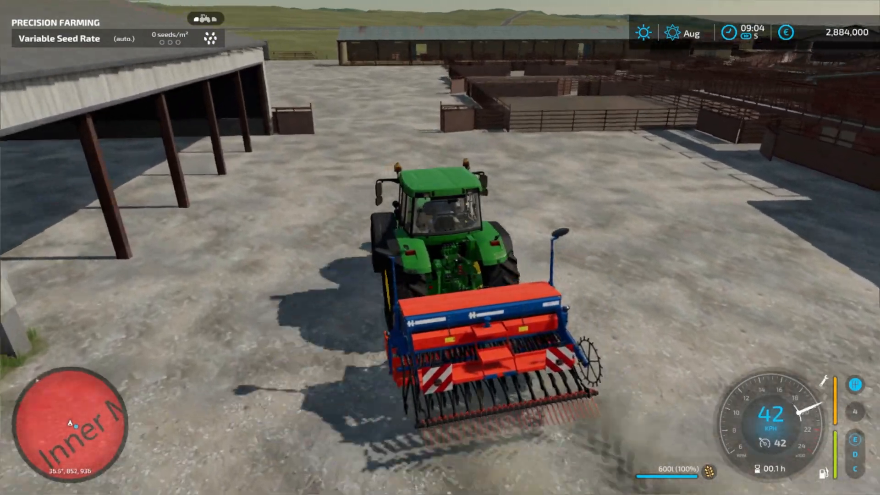
pyautogui.press('w')
pyautogui.press('a')
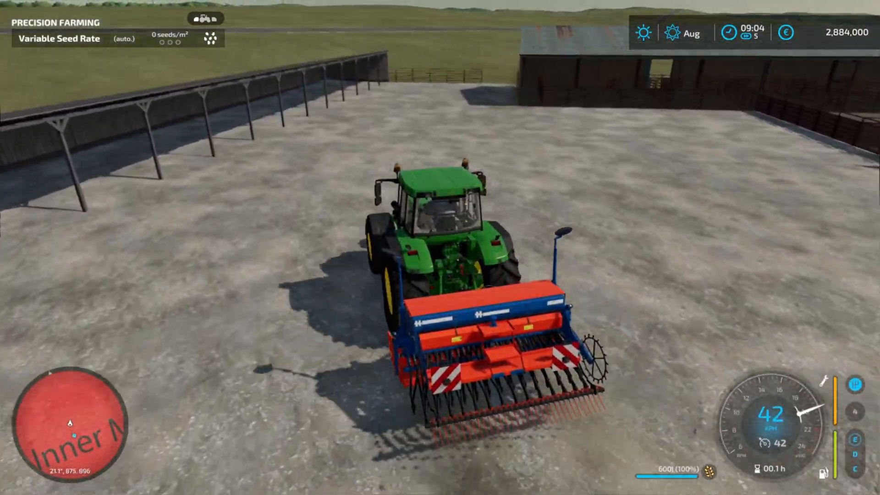
# Leave the livestock yard through the fence opening beside the end barn and turn left onto the grass
pyautogui.press('s')
pyautogui.press('d')
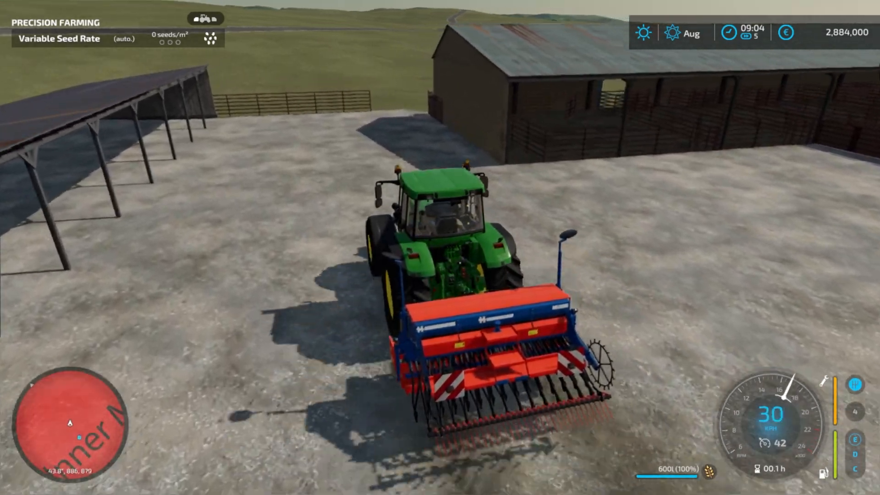
pyautogui.press('d')
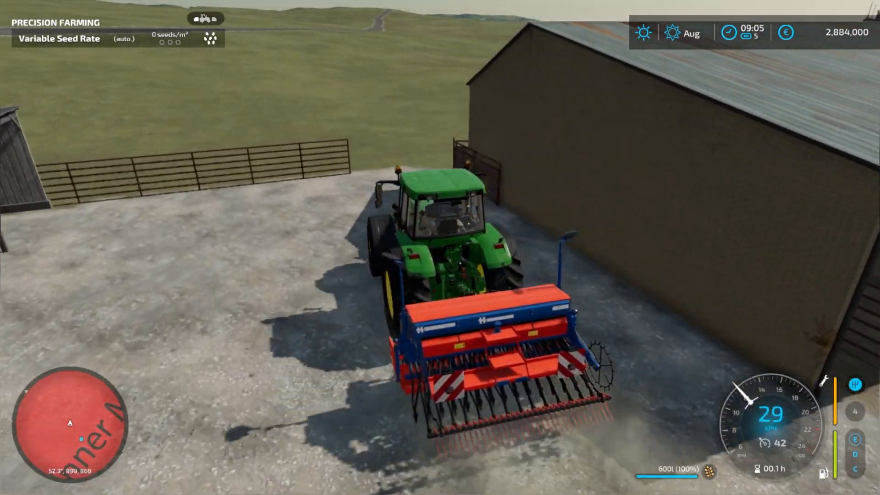
pyautogui.press('s')
pyautogui.press('w')
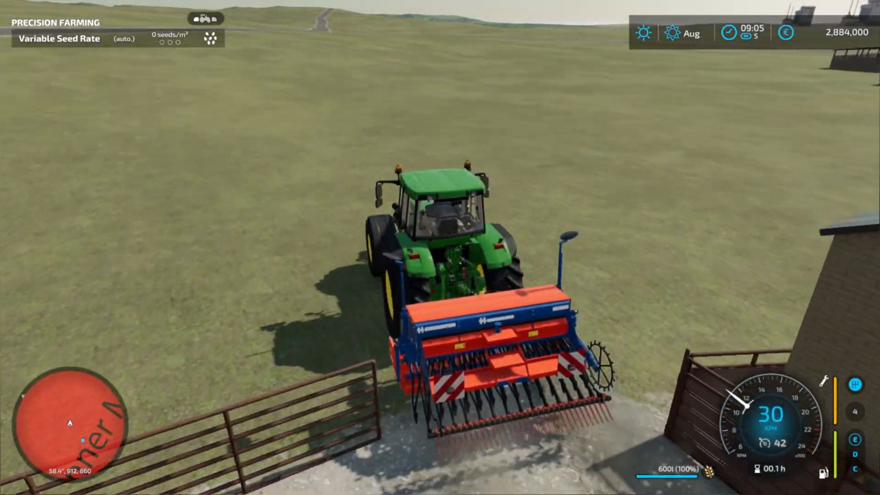
pyautogui.press('a')
pyautogui.press('w')
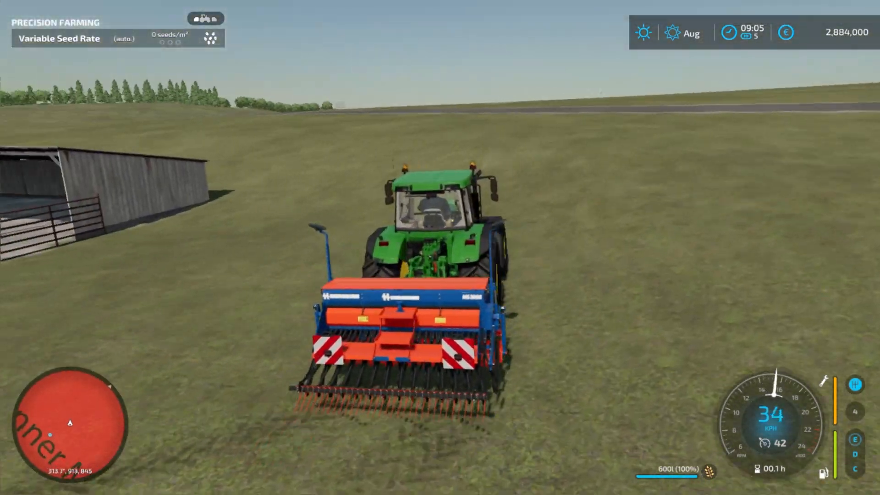
# Steer the tractor and seeder onto the paved road heading for the fork
pyautogui.press('a')
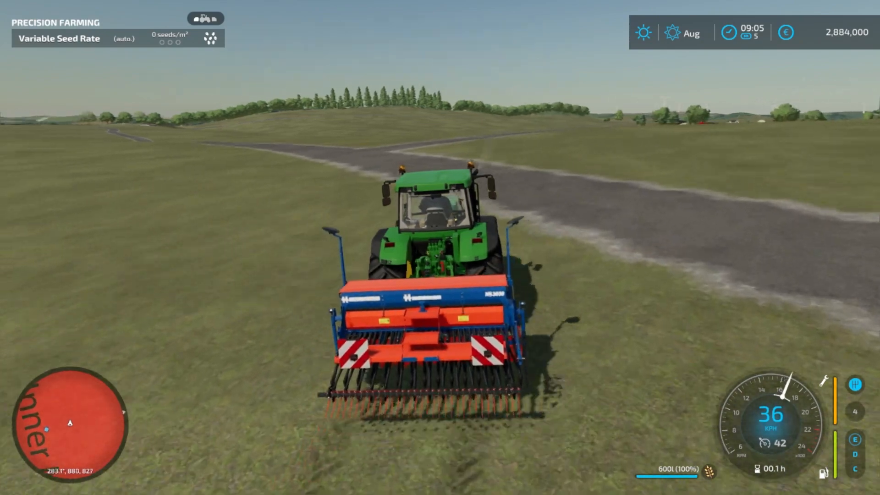
pyautogui.press('a')
pyautogui.press('w')
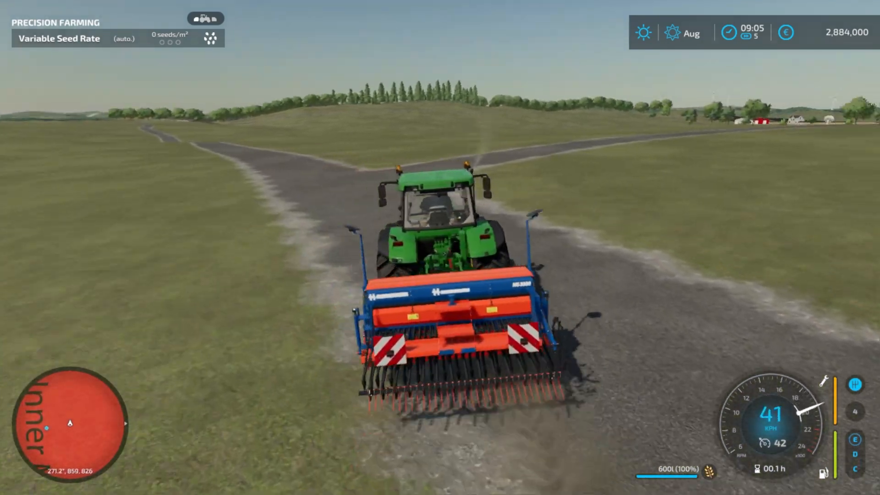
# Take the right branch at the fork, follow the paved road and turn off left onto the grass towards the distant red building
pyautogui.press('d')
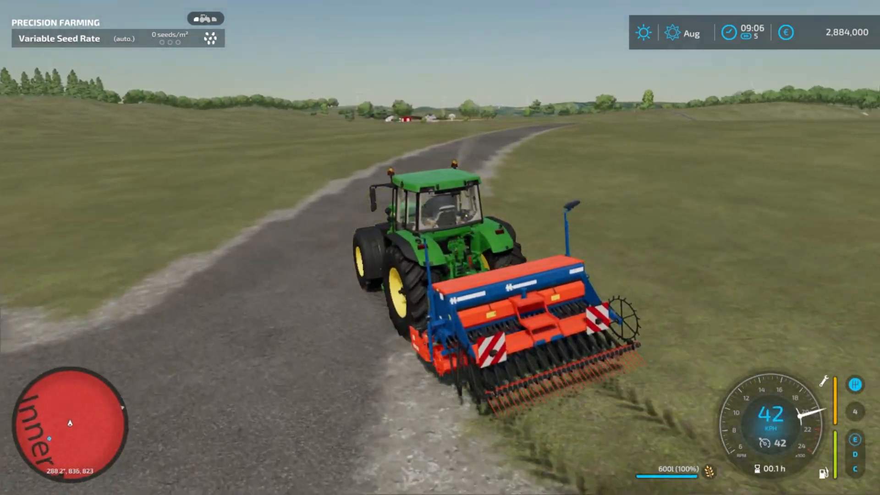
pyautogui.press('d')
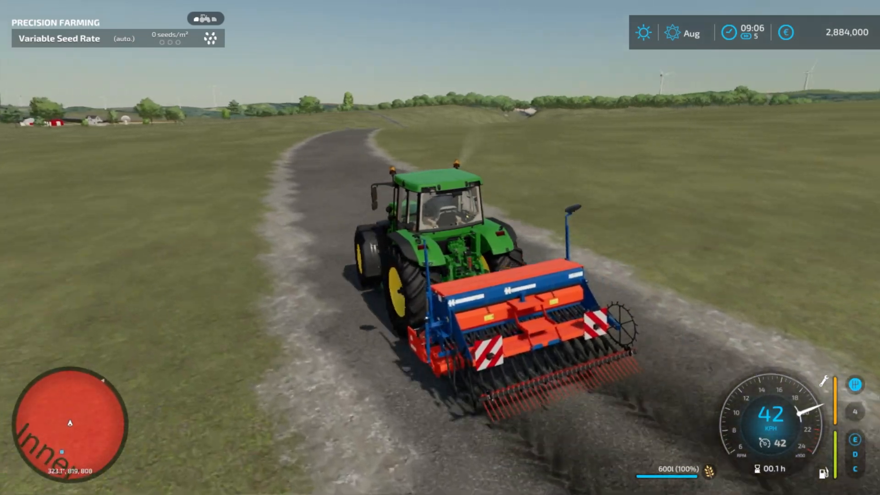
pyautogui.press('d')
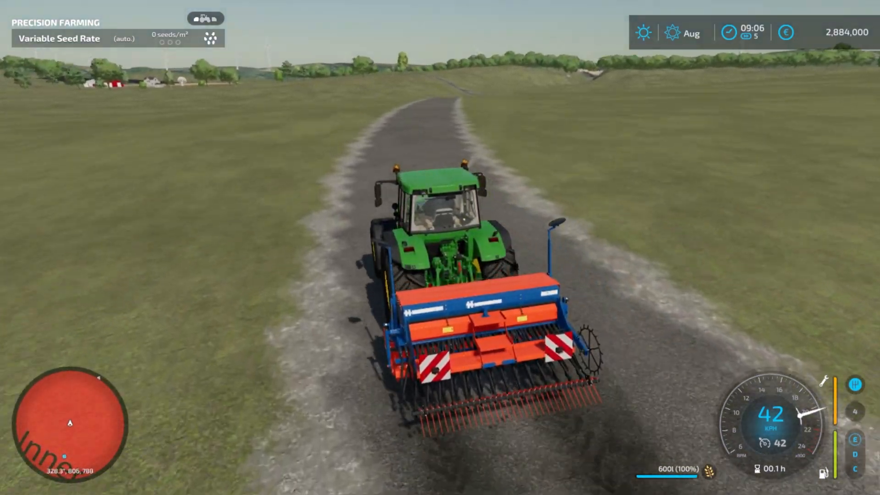
pyautogui.press('d')
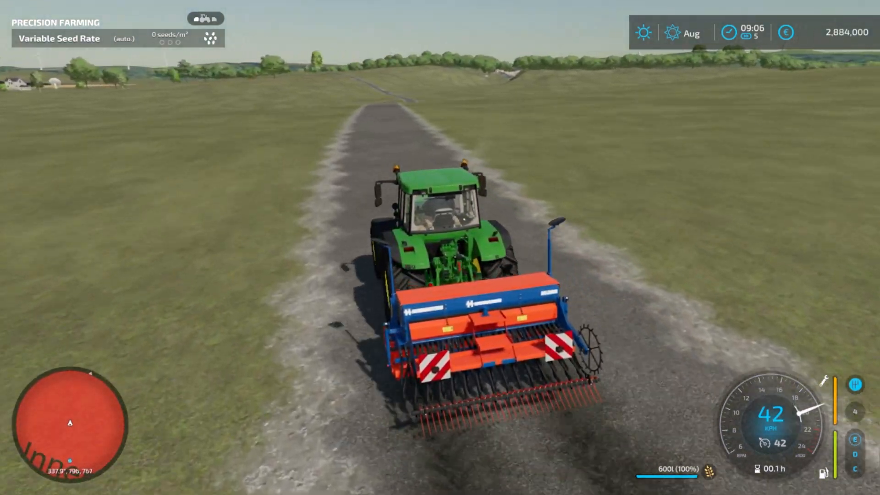
pyautogui.press('d')
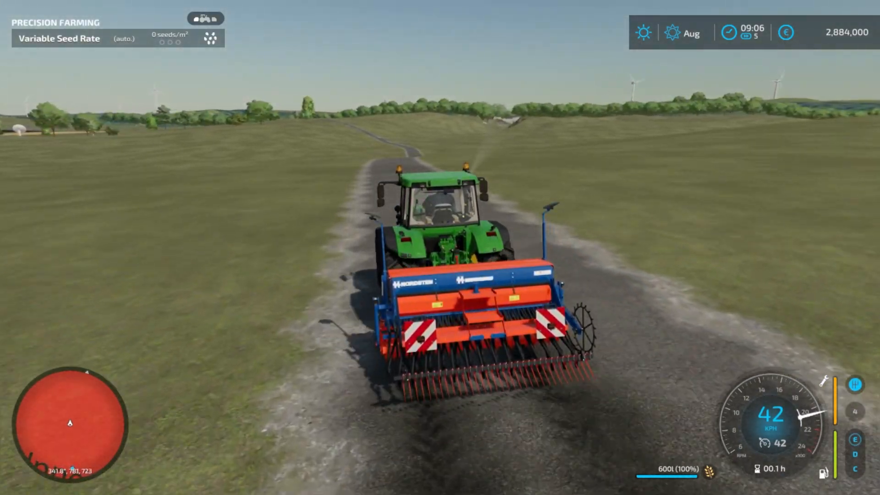
pyautogui.press('a')
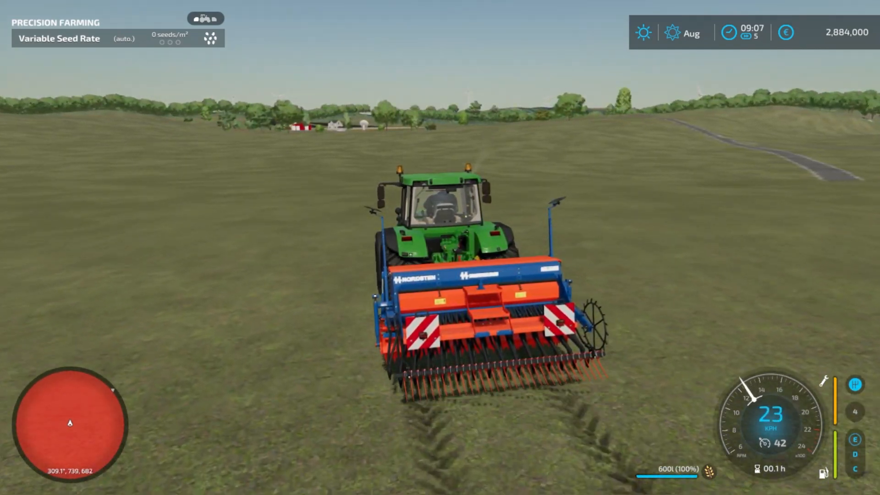
# Quit the current career session and exit Farming Simulator 22 to the desktop
pyautogui.press('h')
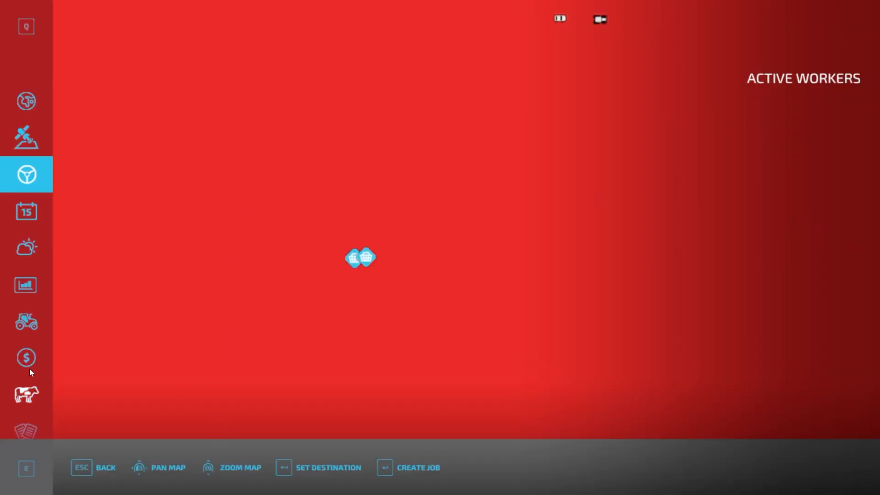
pyautogui.scroll(-7, 30, 368)
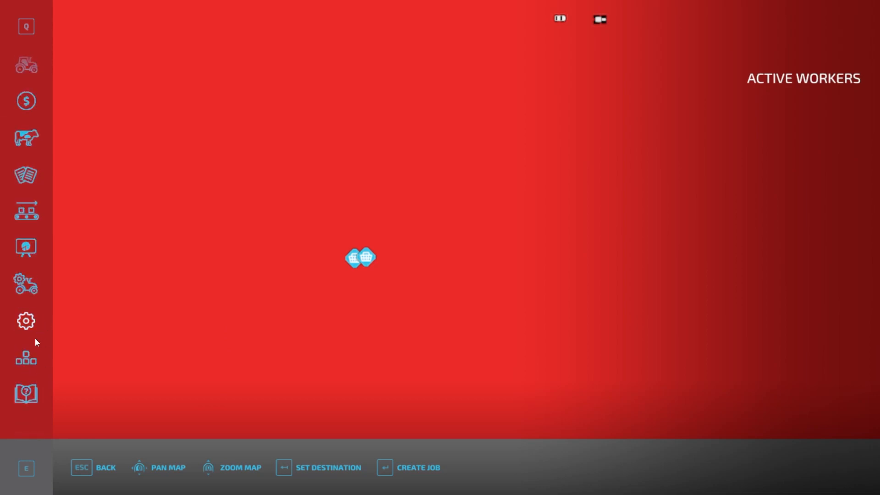
pyautogui.click(26, 321)
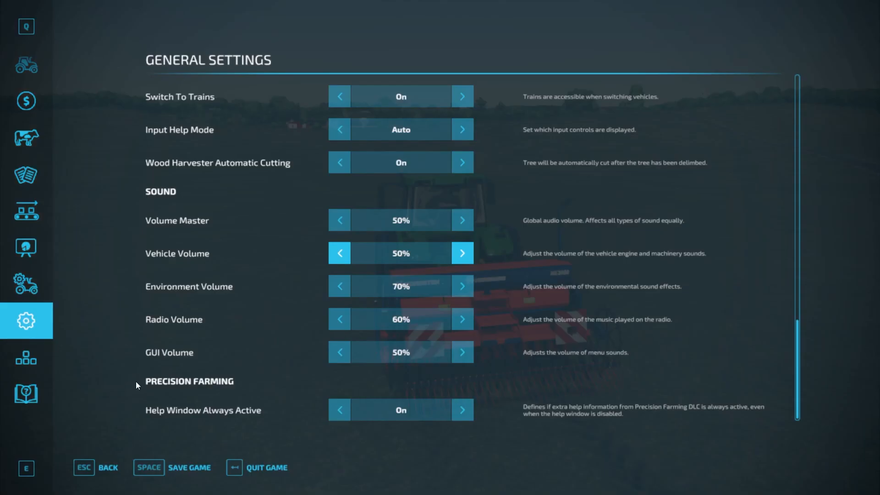
pyautogui.click(154, 468)
pyautogui.click(252, 474)
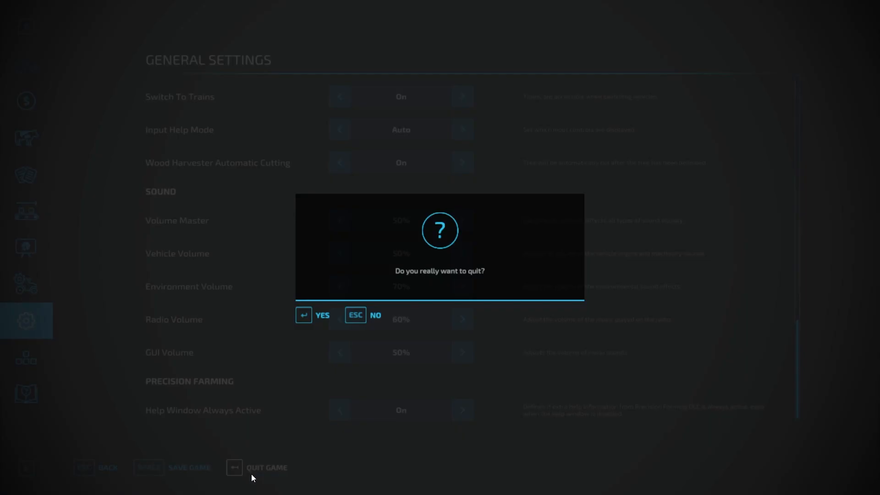
pyautogui.click(318, 320)
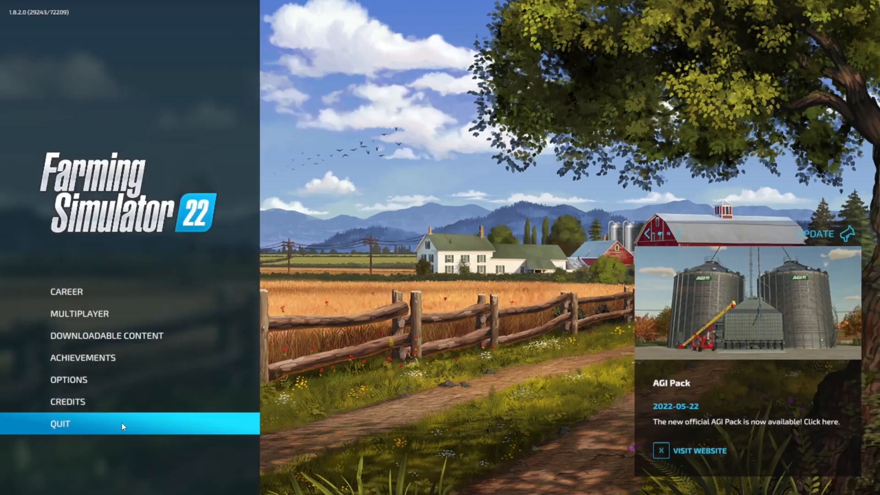
pyautogui.click(121, 423)
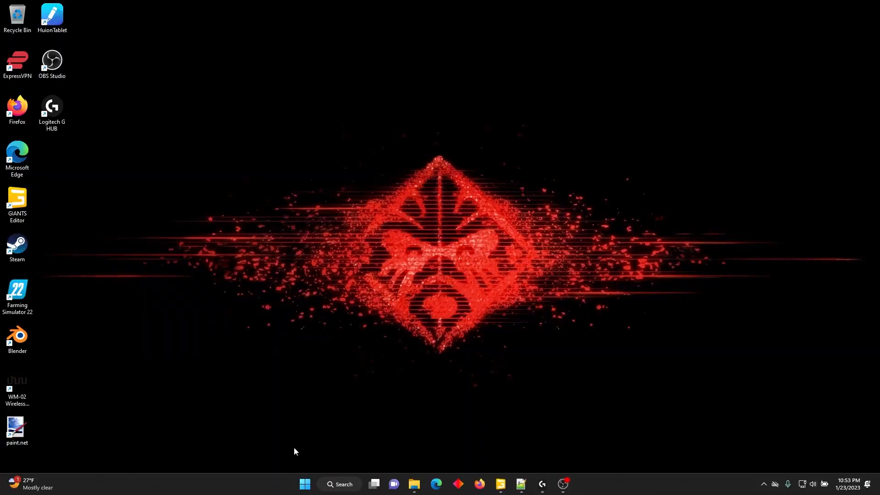
# Switch to GIANTS Editor and select the mailbox beside the paved road at the animal trader buildings
pyautogui.click(525, 484)
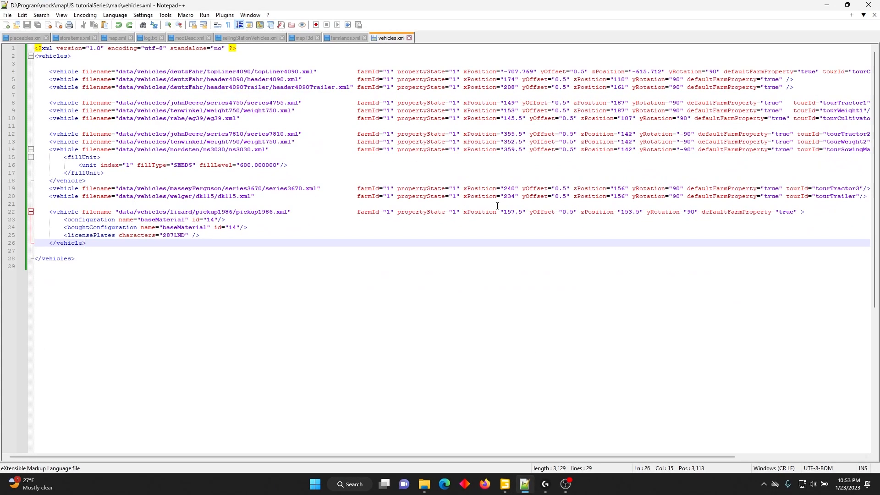
pyautogui.click(504, 480)
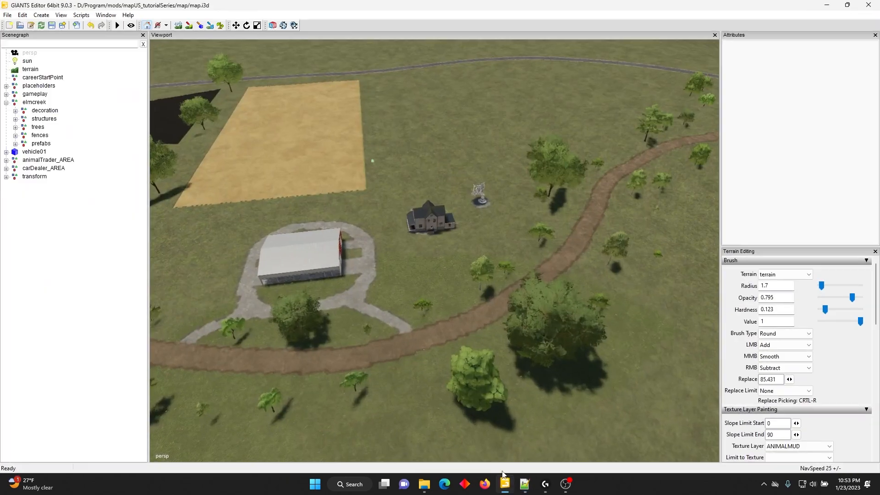
pyautogui.moveTo(453, 260); pyautogui.dragTo(669, 224)
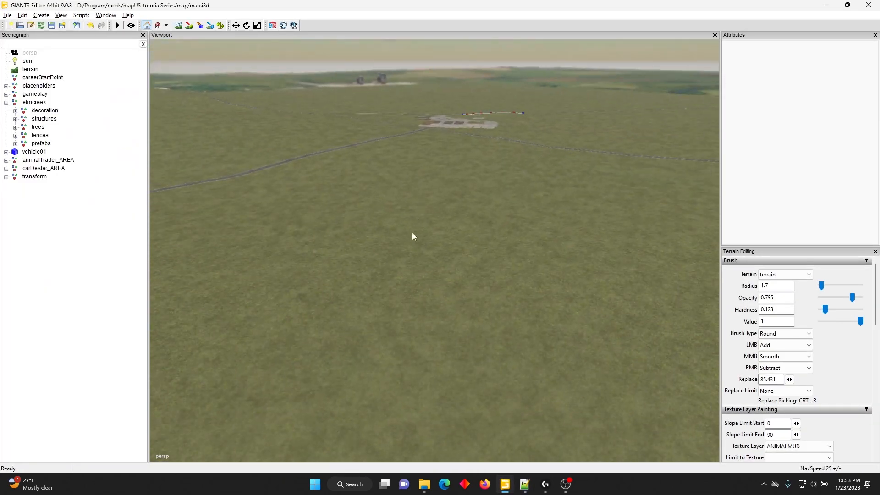
pyautogui.moveTo(412, 232); pyautogui.dragTo(374, 277)
pyautogui.click(386, 125)
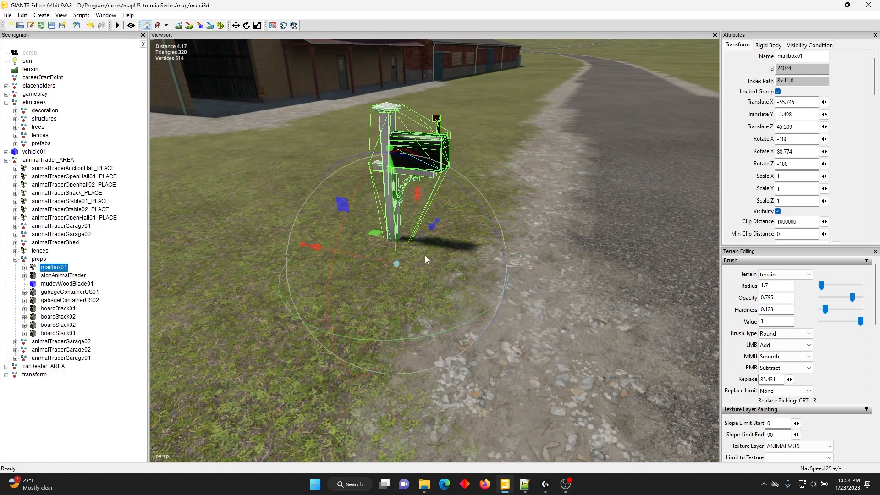
# Raise mailbox01 out of the ground to a height of about -1.149 in Y
pyautogui.moveTo(388, 202); pyautogui.dragTo(386, 161)
pyautogui.moveTo(427, 291); pyautogui.dragTo(447, 255)
pyautogui.scroll(5, 430, 269)
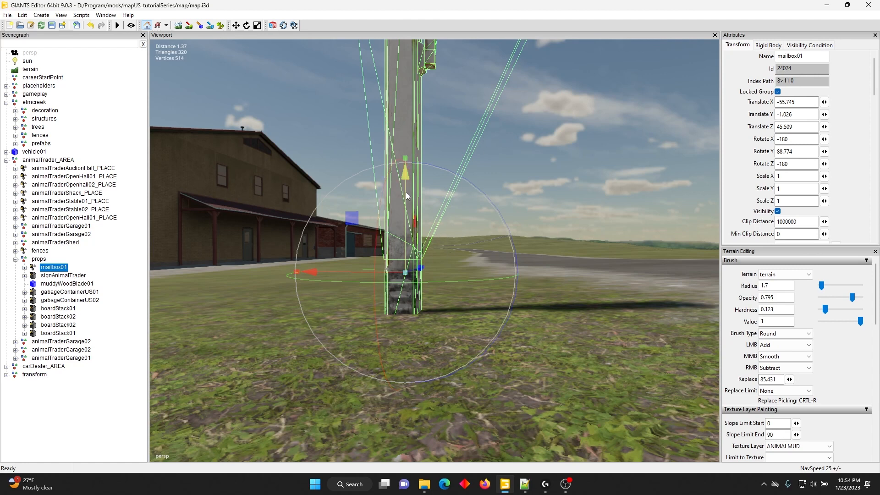
pyautogui.moveTo(403, 188); pyautogui.dragTo(411, 228)
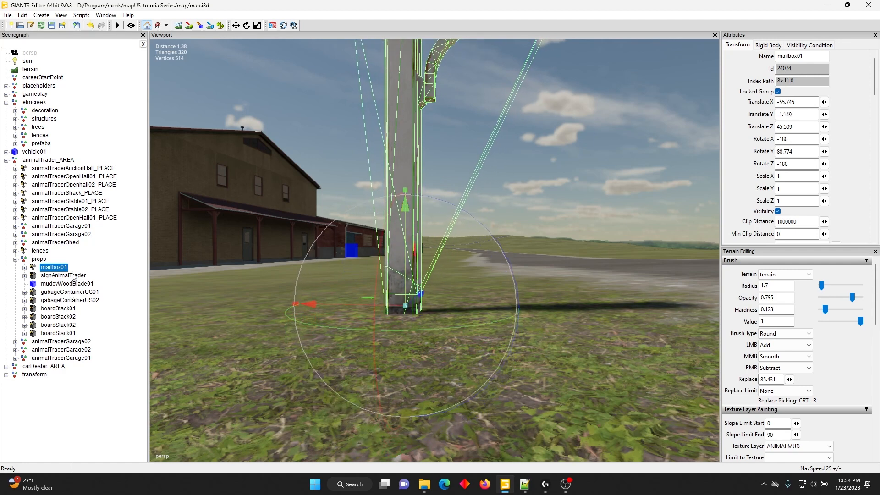
# Inspect mailbox01's joint node, then reselect the mailbox and fine-tune its height to about -1.068 in Y
pyautogui.click(24, 267)
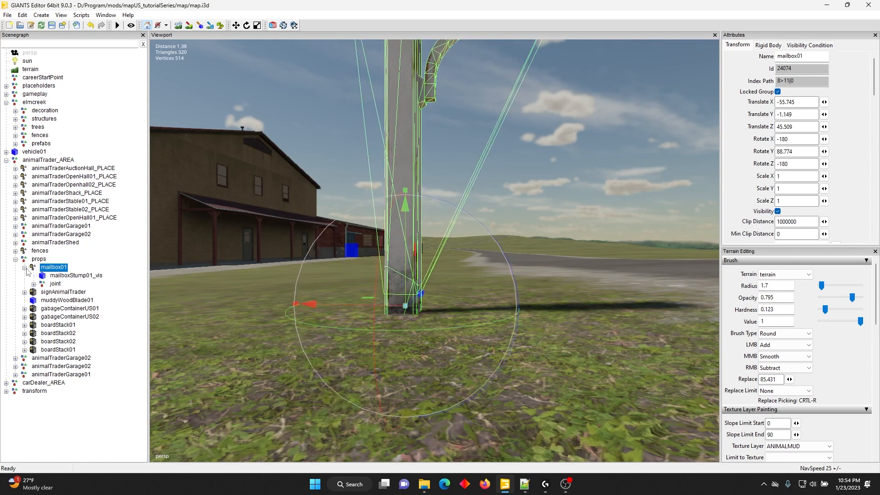
pyautogui.click(55, 285)
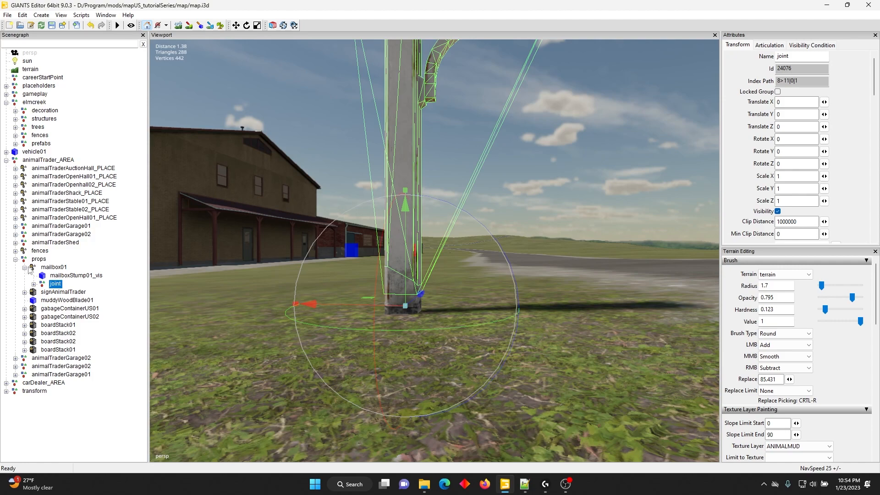
pyautogui.click(45, 268)
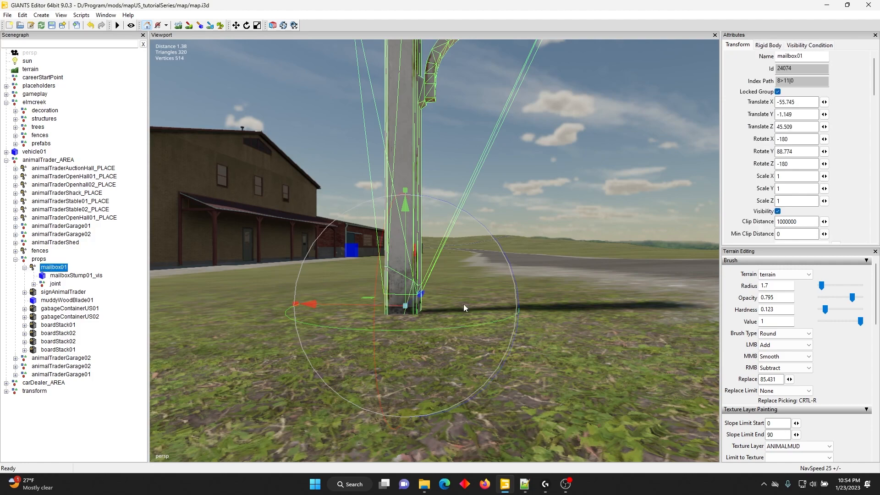
pyautogui.press('f')
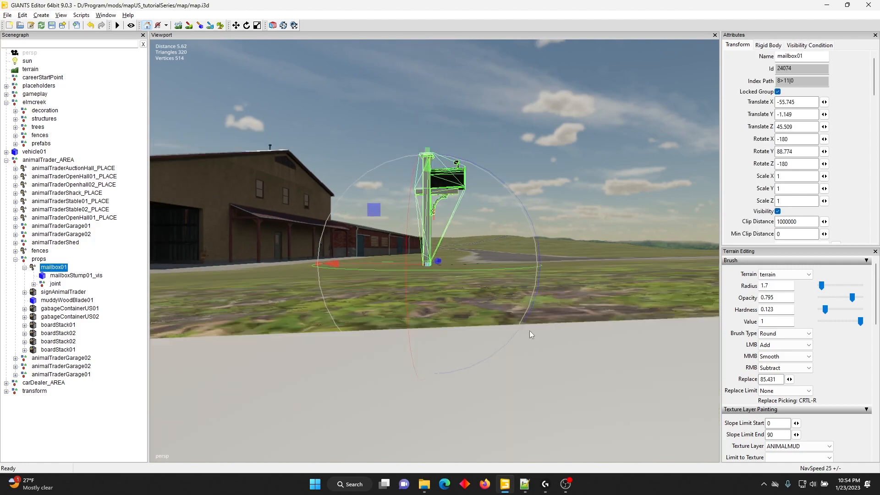
pyautogui.moveTo(529, 331); pyautogui.dragTo(463, 341)
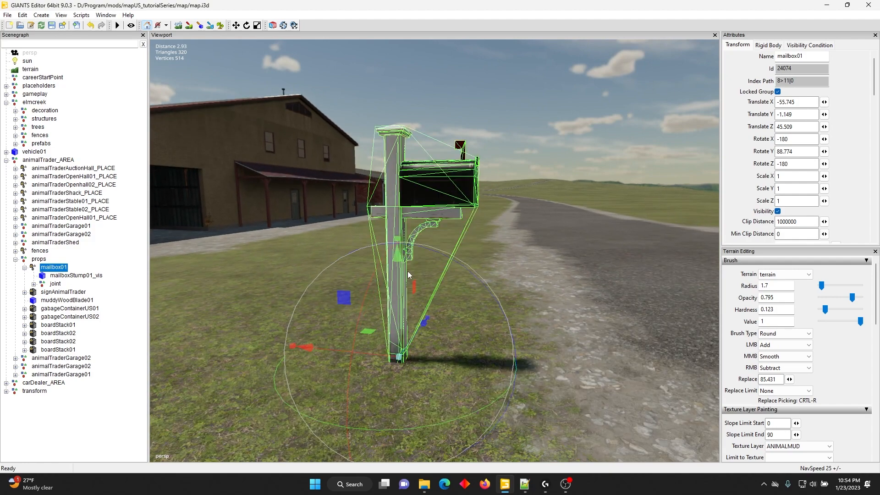
pyautogui.moveTo(408, 271)
pyautogui.mouseDown()
pyautogui.moveTo(408, 247)
pyautogui.moveTo(410, 281)
pyautogui.moveTo(410, 268)
pyautogui.mouseUp()
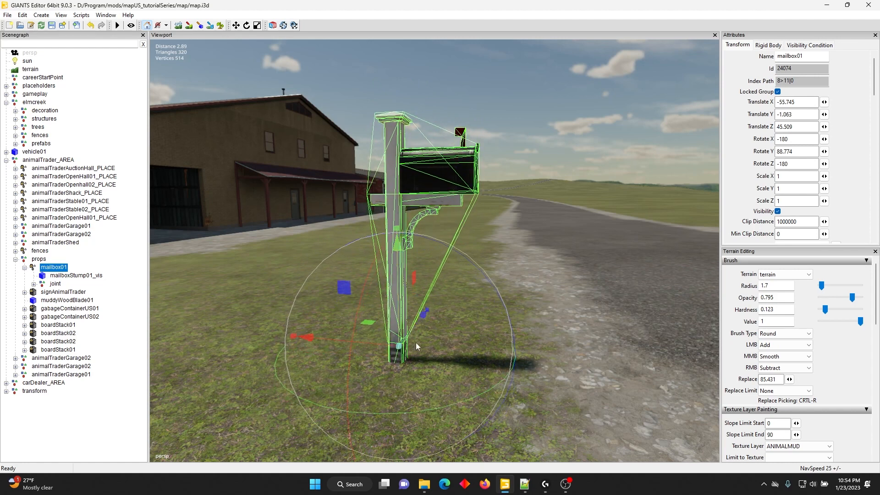
pyautogui.moveTo(401, 305)
pyautogui.mouseDown()
pyautogui.moveTo(393, 330)
pyautogui.moveTo(394, 304)
pyautogui.mouseUp()
# Create a new transform group and place it on the gravel in front of the red barn's garage doors
pyautogui.scroll(-10, 251, 333)
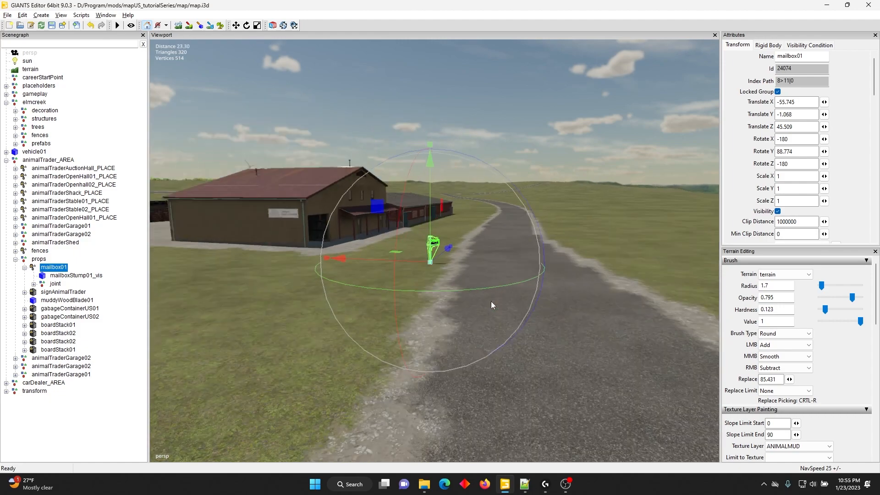
pyautogui.scroll(-15, 346, 284)
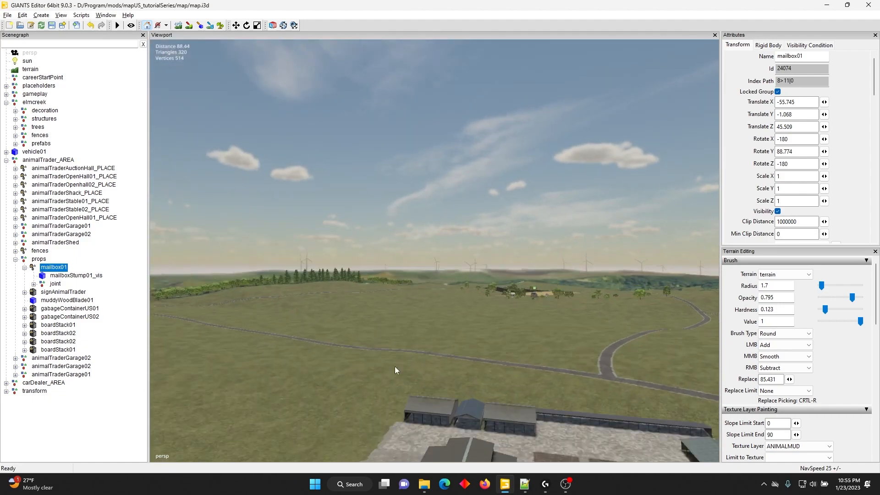
pyautogui.press('w')
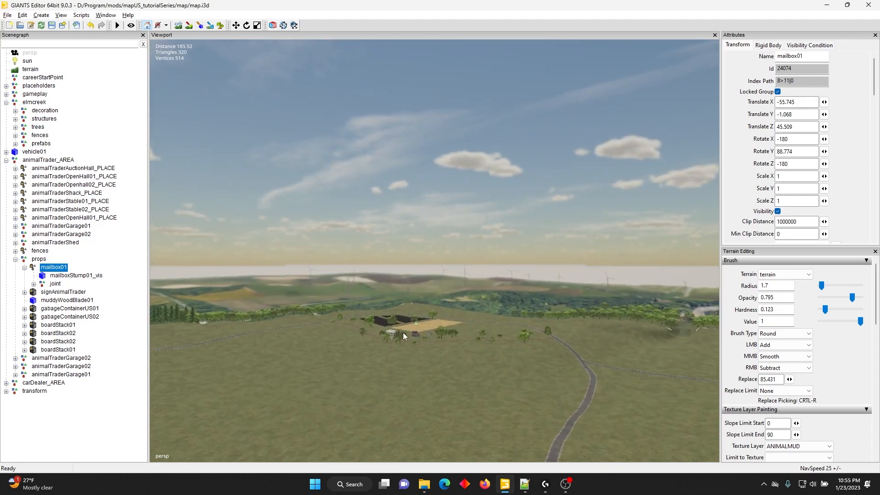
pyautogui.moveTo(557, 282); pyautogui.dragTo(435, 293)
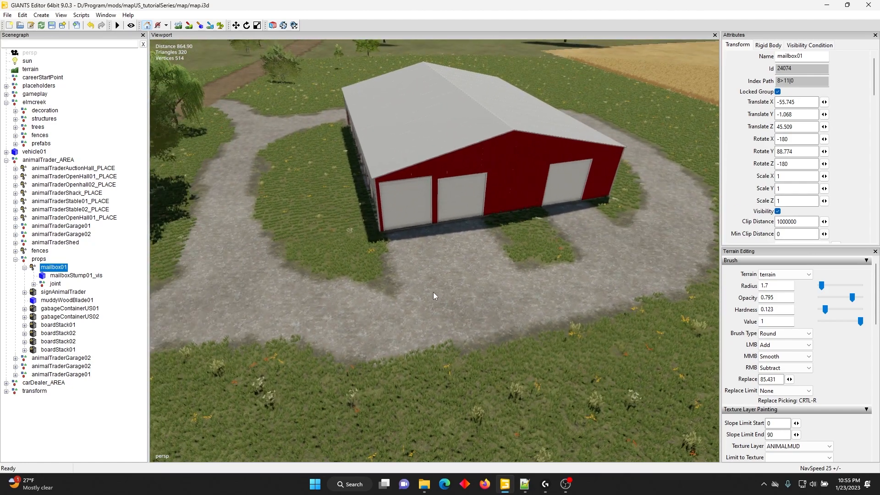
pyautogui.click(42, 16)
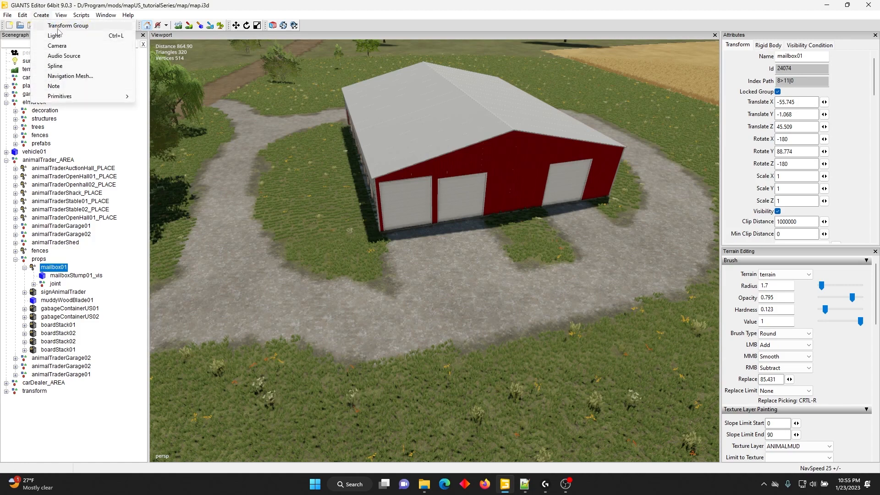
pyautogui.click(243, 285)
pyautogui.hotkey('ctrl', 'alt', 't')
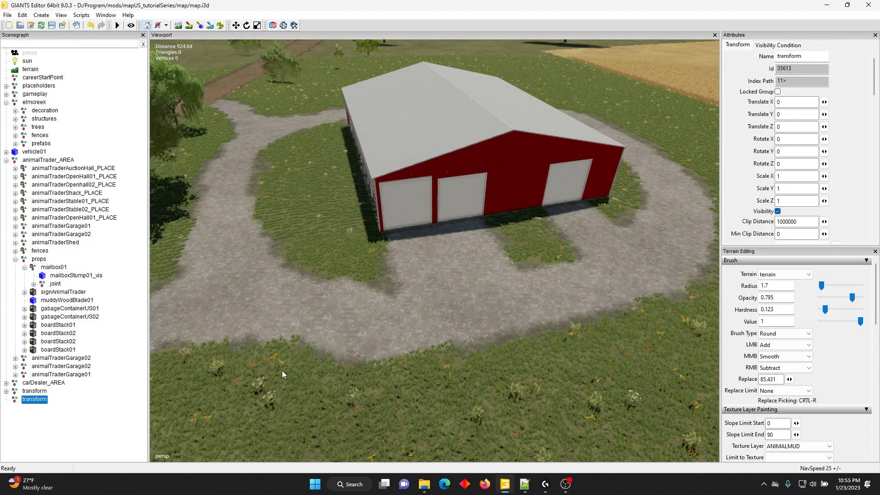
pyautogui.hotkey('ctrl', 'shift', 'i')
pyautogui.click(444, 278)
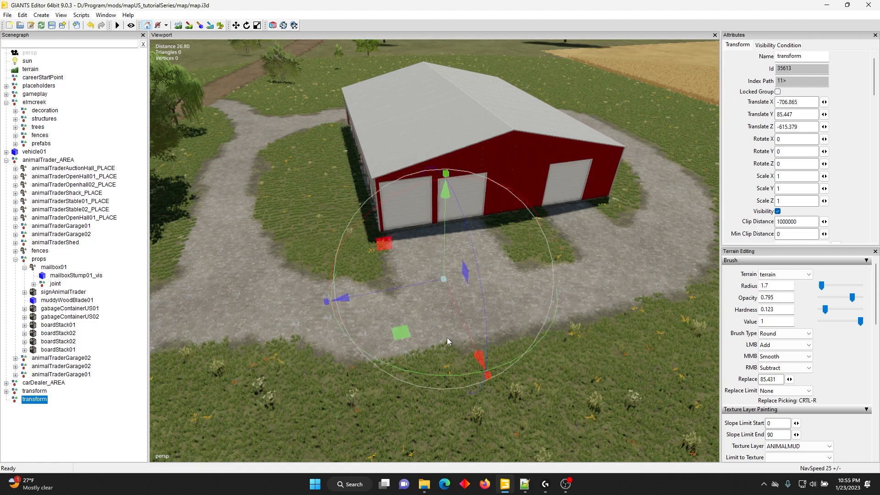
# Rotate the transform group to about 88.48° in Y, shift it to about X -707.586, Z -615.829, and delete it
pyautogui.press('f')
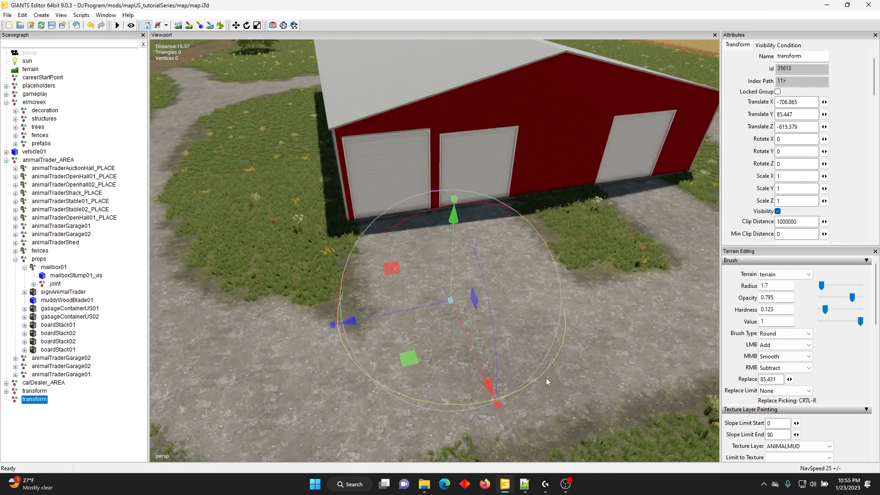
pyautogui.moveTo(546, 378); pyautogui.dragTo(527, 259)
pyautogui.moveTo(458, 334); pyautogui.dragTo(483, 296)
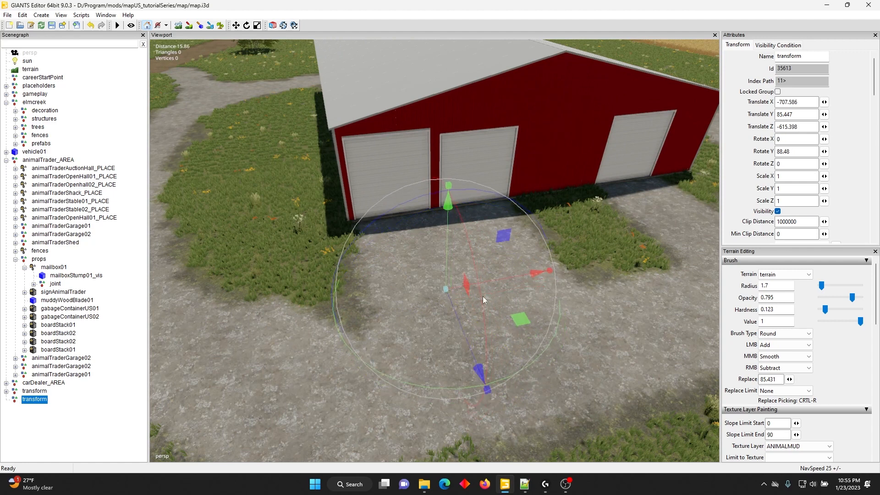
pyautogui.moveTo(521, 273); pyautogui.dragTo(527, 276)
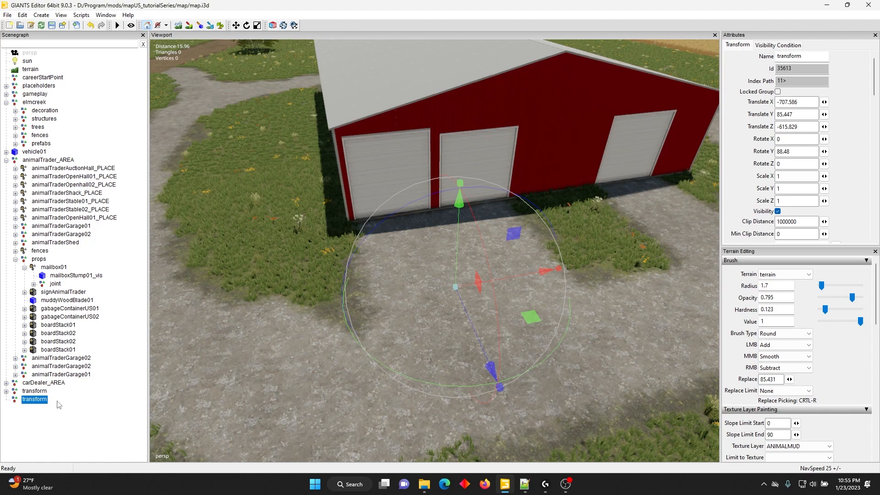
pyautogui.press('Delete')
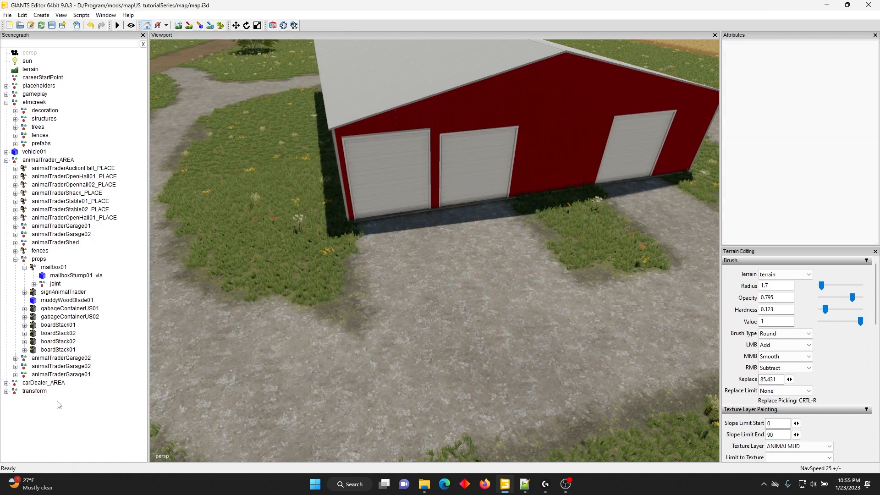
# Switch to Notepad++ and review the topLiner4090 entry's attributes in the map's vehicles.xml, then return to GIANTS Editor
pyautogui.click(529, 488)
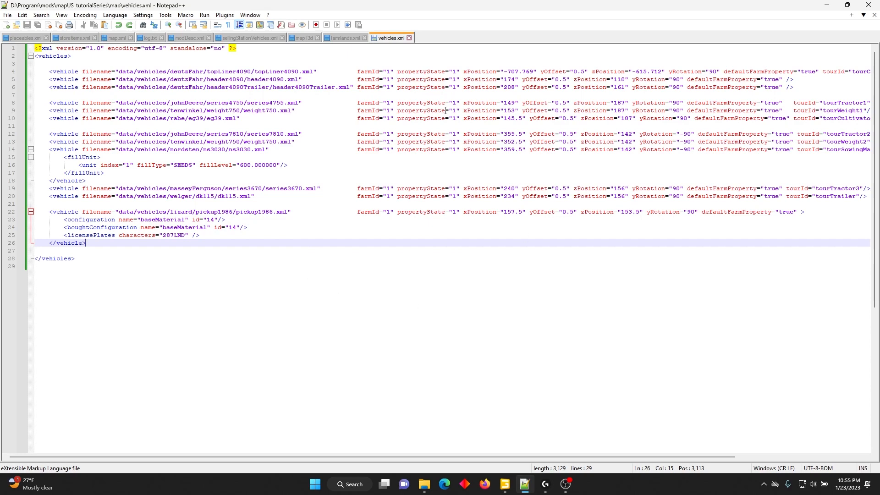
pyautogui.click(292, 72)
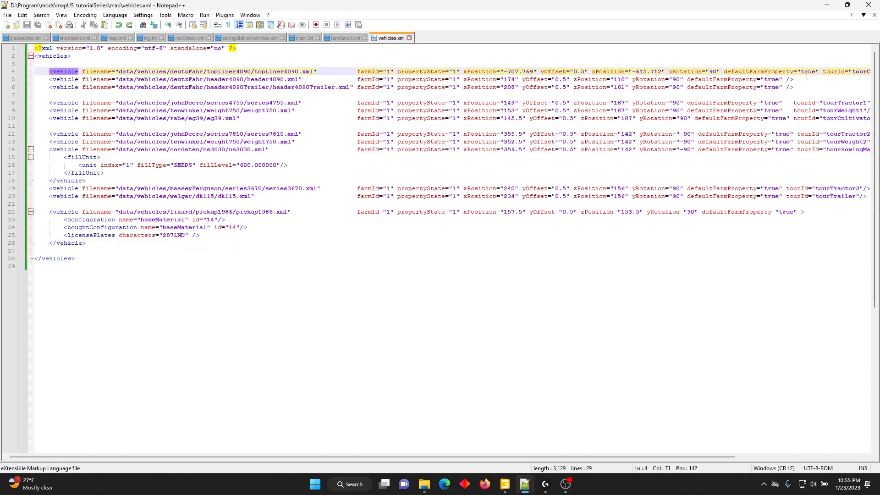
pyautogui.moveTo(406, 457); pyautogui.dragTo(345, 426)
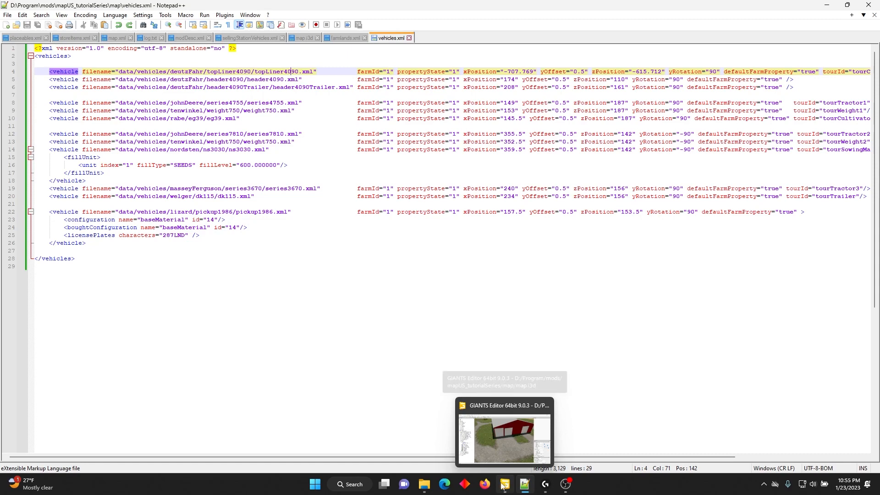
pyautogui.moveTo(547, 493)
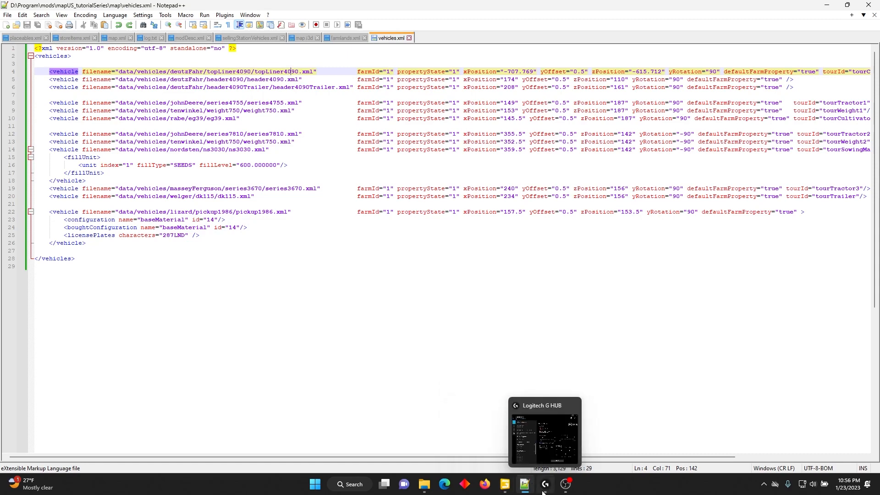
pyautogui.click(525, 485)
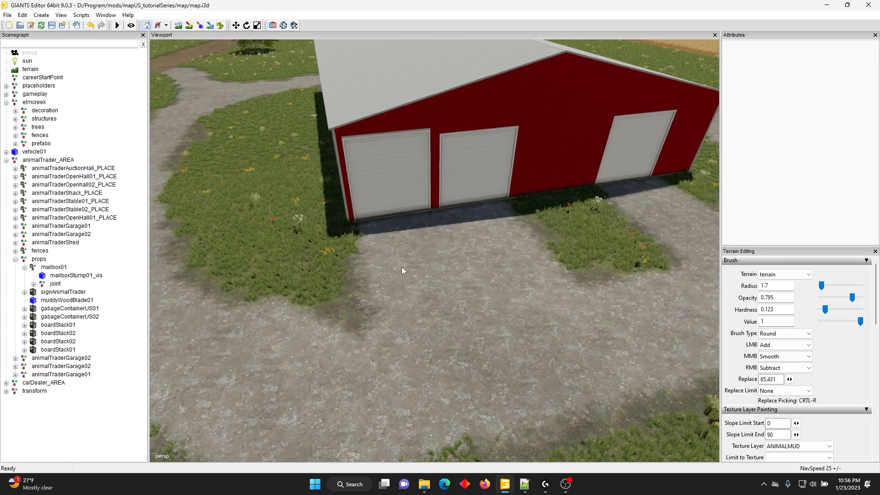
# In File Explorer, go into the savegame1 folder and open its vehicles.xml in Notepad++
pyautogui.click(424, 485)
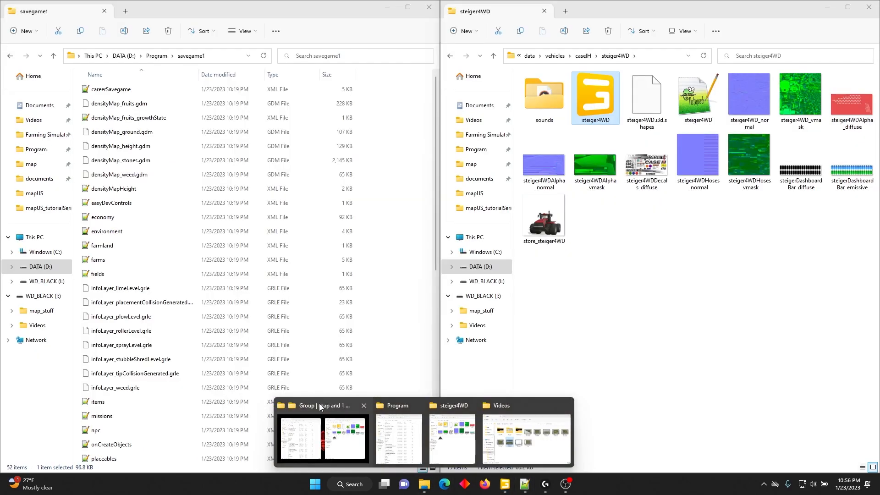
pyautogui.click(320, 404)
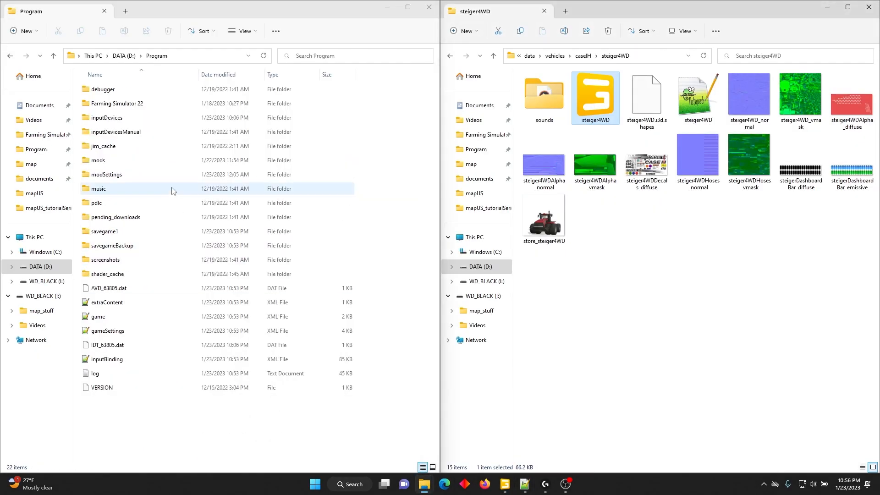
pyautogui.doubleClick(150, 232)
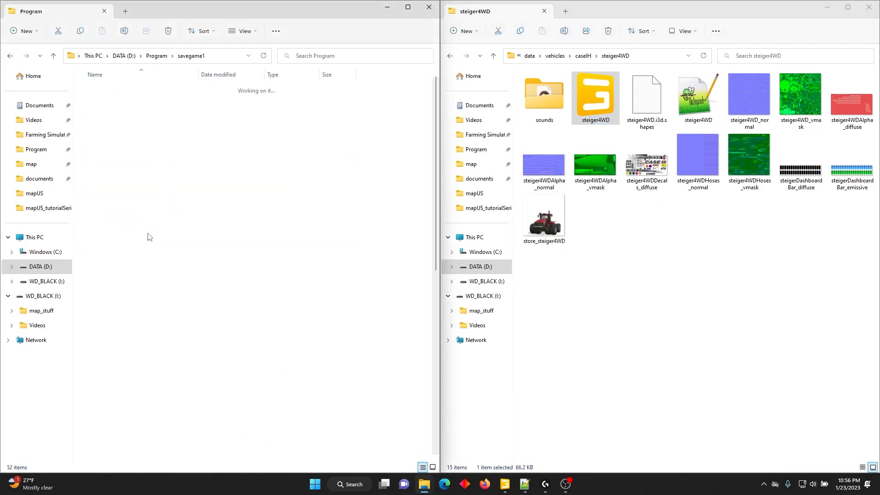
pyautogui.scroll(-8, 156, 229)
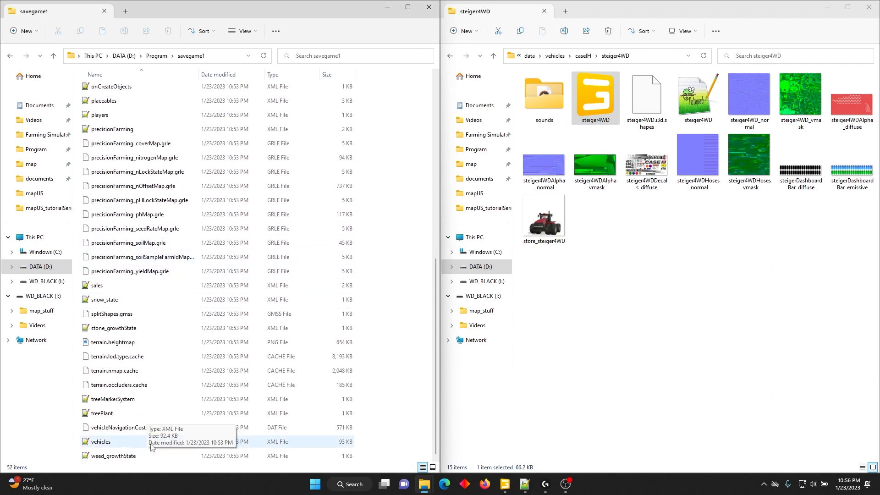
pyautogui.doubleClick(152, 447)
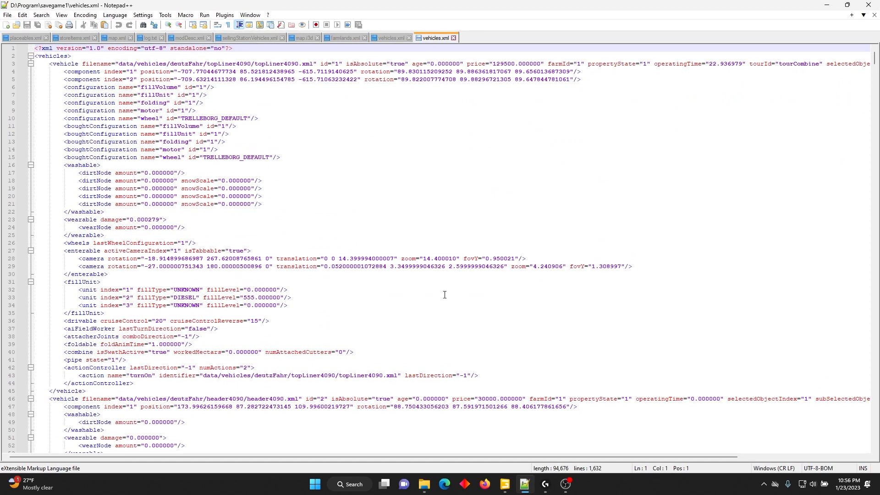
# Examine how the savegame's vehicles.xml stores the topLiner4090, header4090 and header4090Trailer entries
pyautogui.scroll(-2, 444, 295)
pyautogui.scroll(-8, 444, 294)
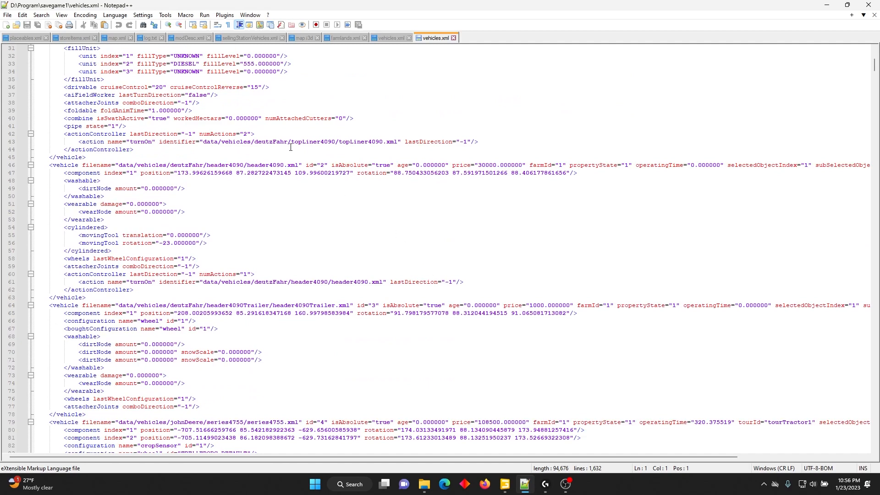
pyautogui.scroll(-3, 291, 147)
pyautogui.click(232, 231)
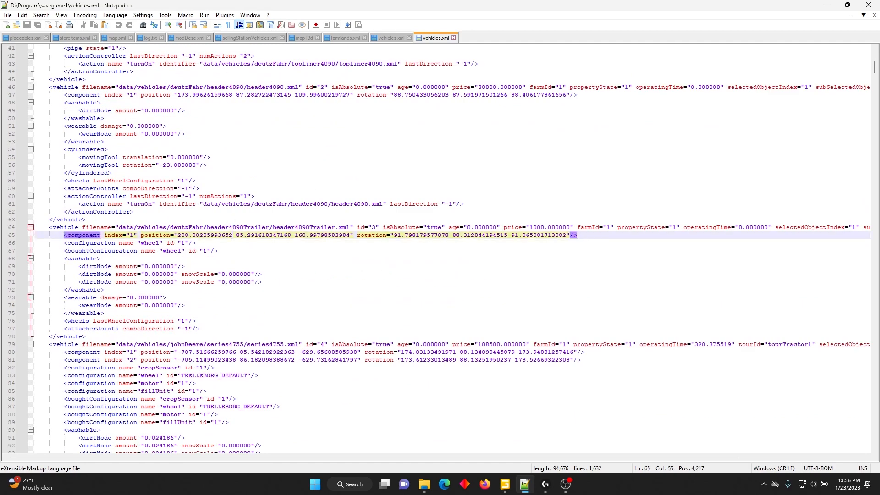
pyautogui.click(320, 228)
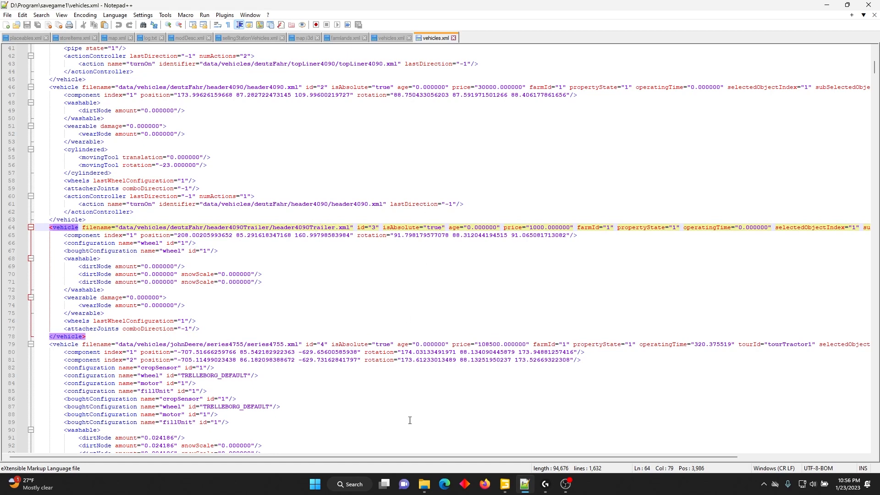
pyautogui.scroll(-7, 522, 275)
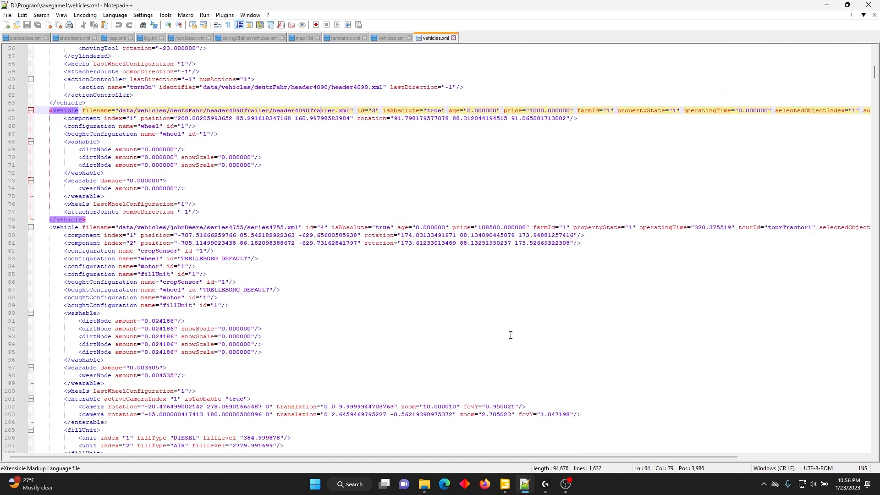
pyautogui.scroll(-2, 449, 330)
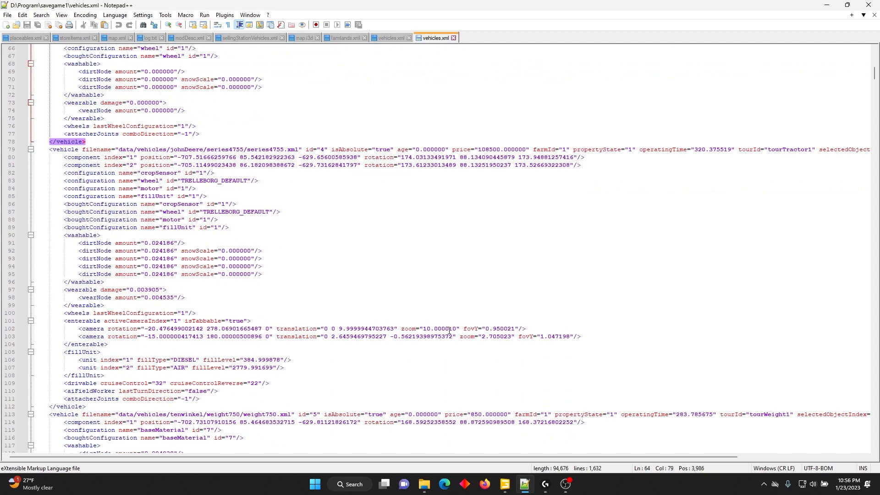
# Copy the complete johnDeere series4755 vehicle block from the savegame's vehicles.xml
pyautogui.click(325, 150)
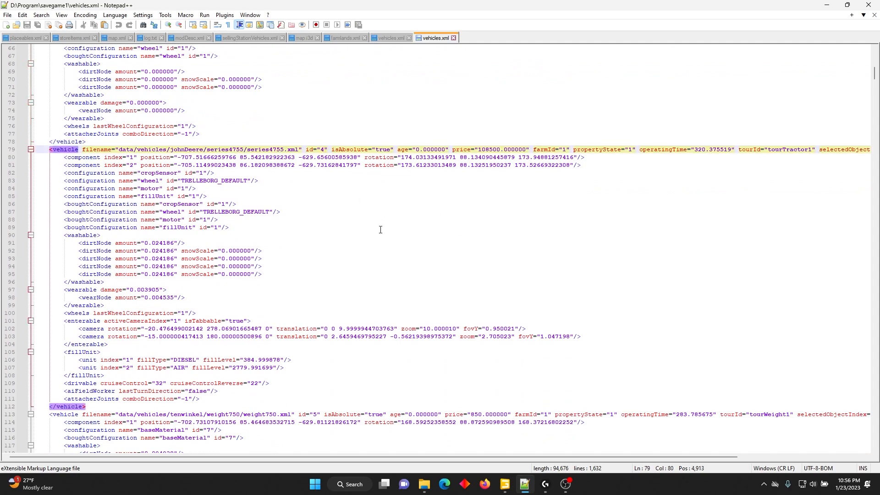
pyautogui.scroll(-4, 380, 230)
pyautogui.scroll(4, 381, 250)
pyautogui.scroll(2, 349, 259)
pyautogui.moveTo(36, 188); pyautogui.dragTo(186, 444)
pyautogui.hotkey('ctrl', 'c')
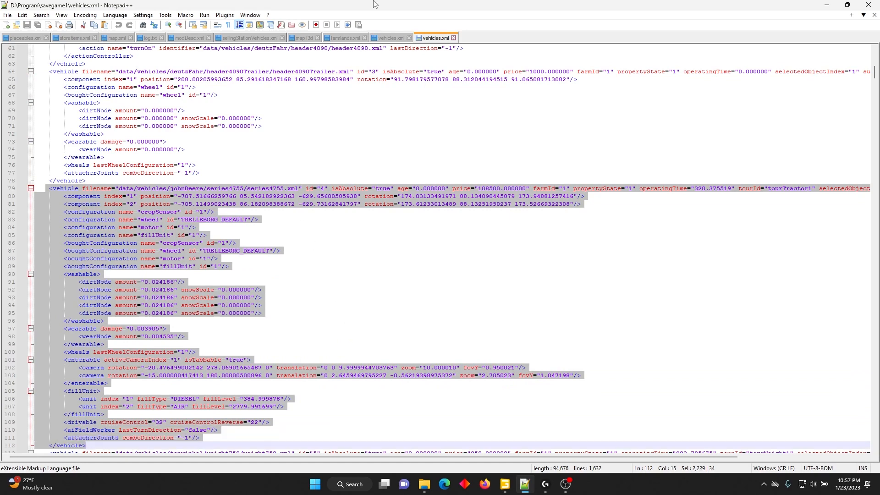
# In the map's vehicles.xml, replace all vehicle entries below topLiner4090 with the copied series4755 block
pyautogui.click(391, 38)
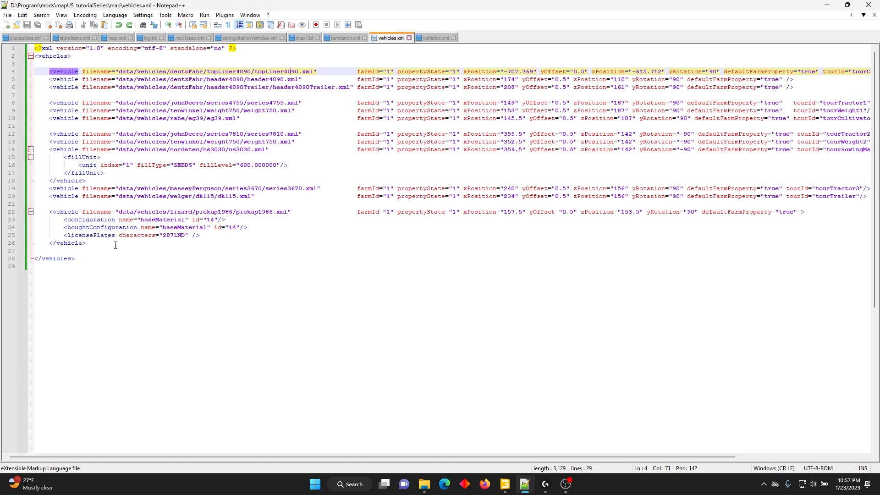
pyautogui.moveTo(116, 245); pyautogui.dragTo(31, 78)
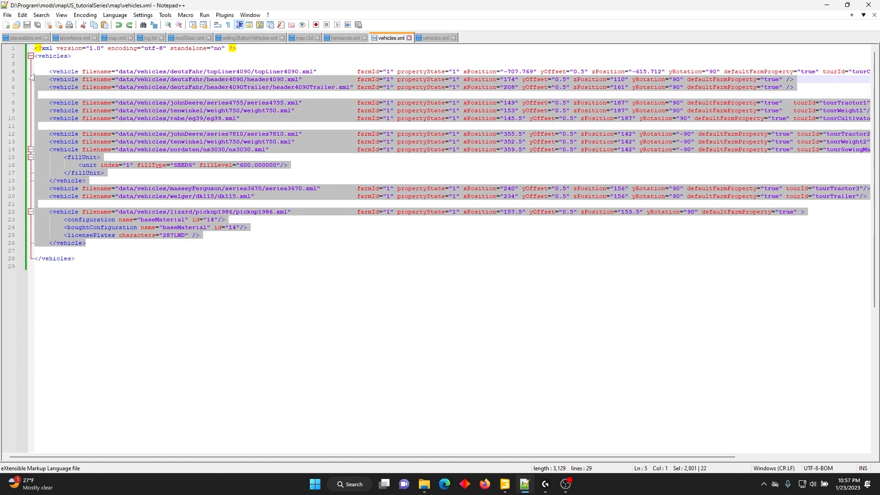
pyautogui.press('Delete')
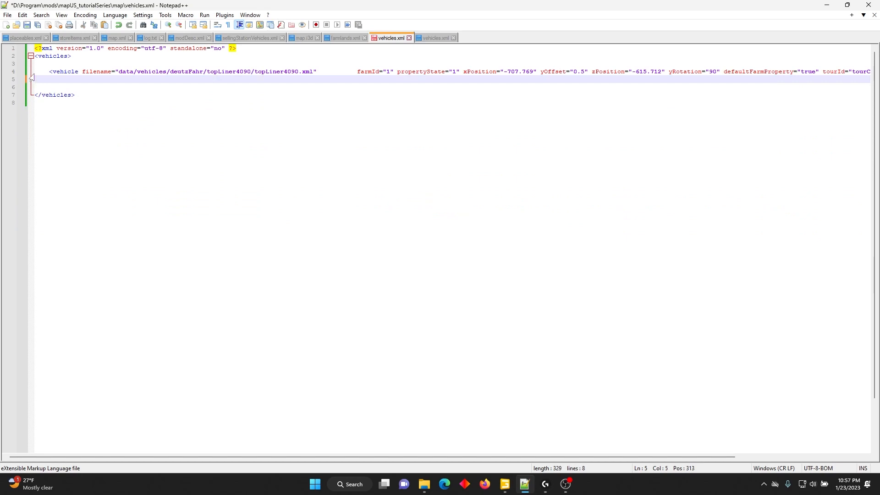
pyautogui.hotkey('ctrl', 'v')
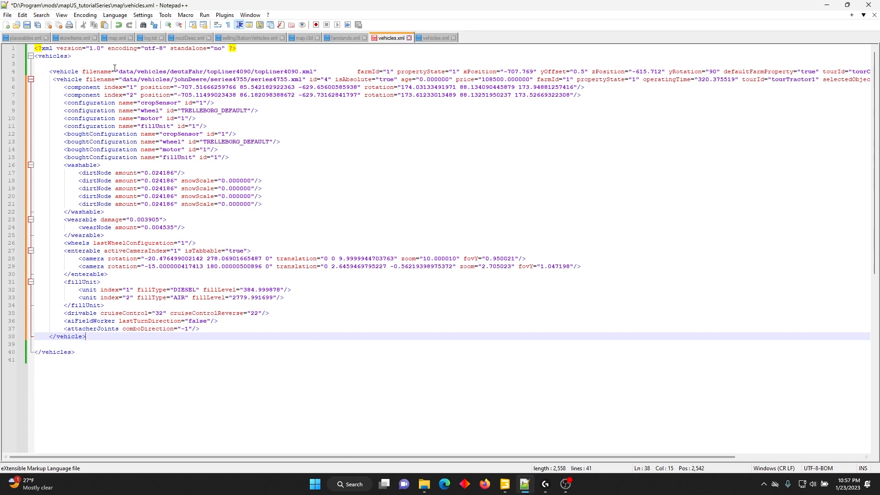
# Set the operatingTime of the pasted series4755 vehicle to 0.00
pyautogui.click(173, 78)
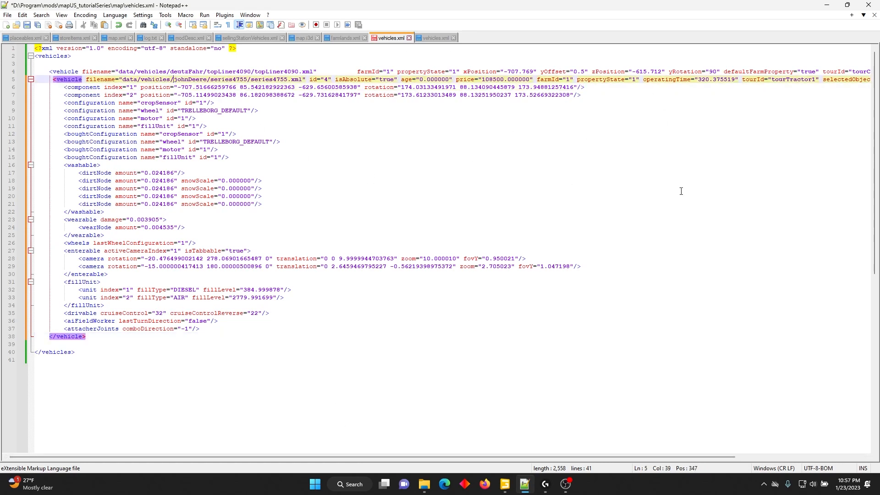
pyautogui.moveTo(432, 454); pyautogui.dragTo(513, 463)
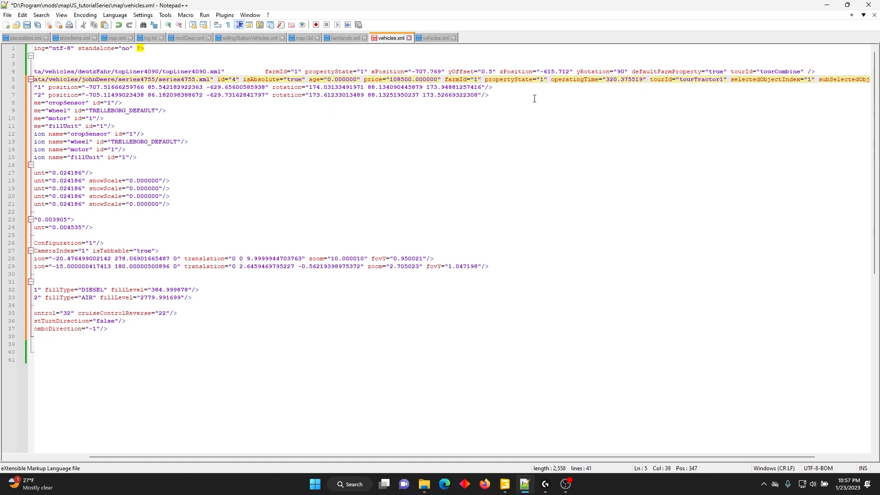
pyautogui.click(644, 81)
pyautogui.press('BackSpace')
pyautogui.press('BackSpace')
pyautogui.press('BackSpace')
pyautogui.press('BackSpace')
pyautogui.press('BackSpace')
pyautogui.press('BackSpace')
pyautogui.press('BackSpace')
pyautogui.press('BackSpace')
pyautogui.press('BackSpace')
pyautogui.press('BackSpace')
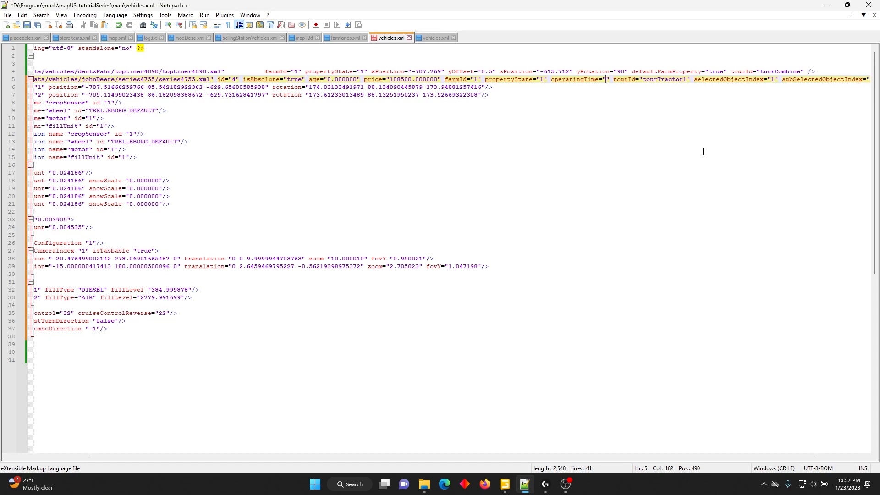
pyautogui.write('0.00')
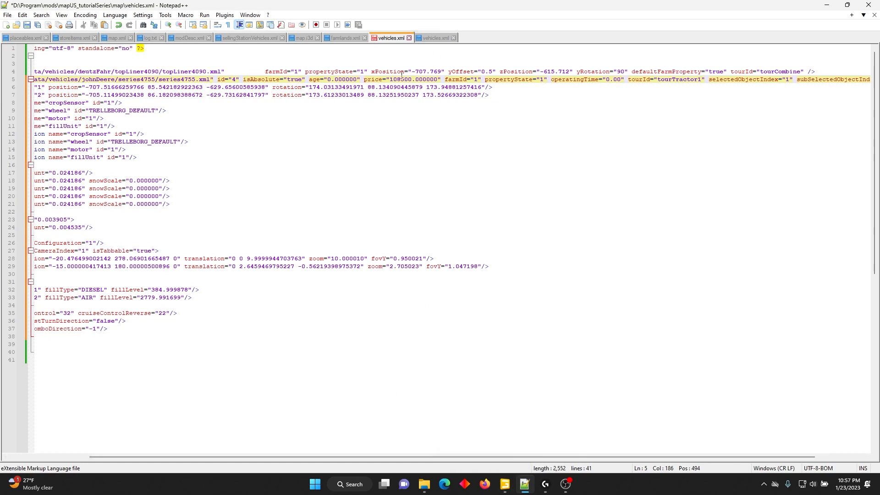
pyautogui.moveTo(426, 457); pyautogui.dragTo(346, 457)
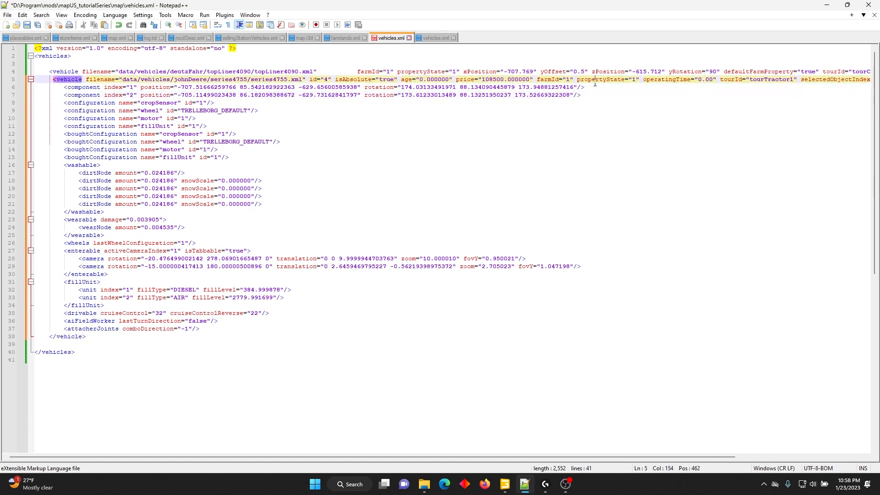
# Delete everything inside the series4755 block below its two component lines, from the cropSensor configuration through attacherJoints
pyautogui.click(592, 93)
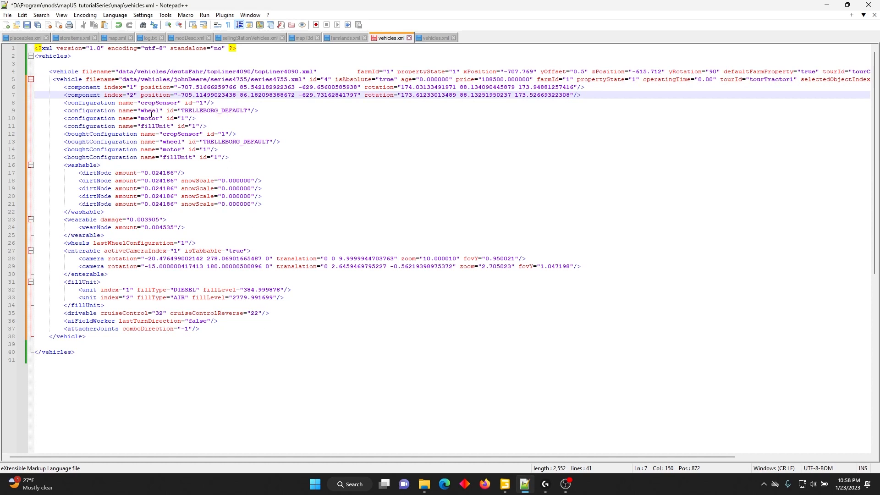
pyautogui.click(213, 127)
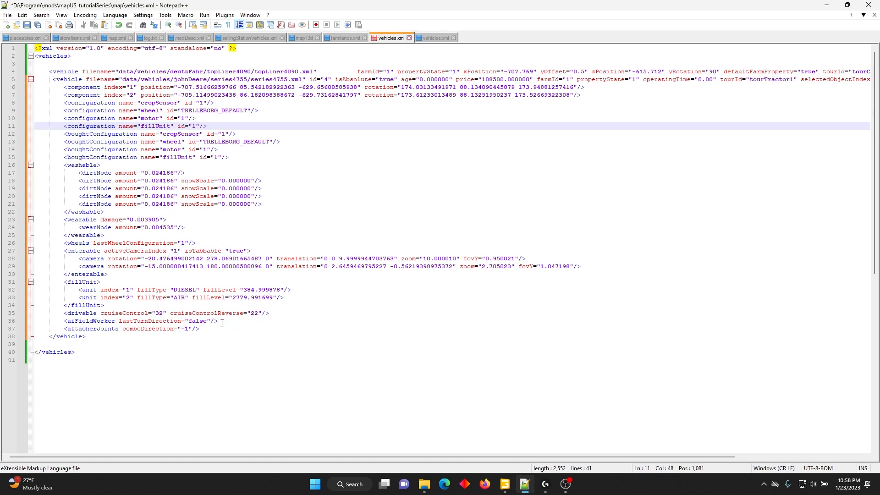
pyautogui.click(216, 329)
pyautogui.moveTo(216, 329); pyautogui.dragTo(684, 95)
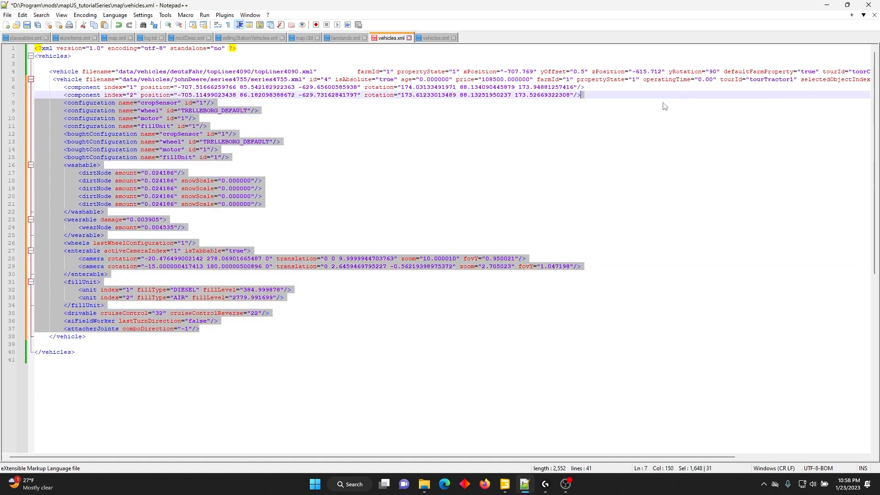
pyautogui.press('Delete')
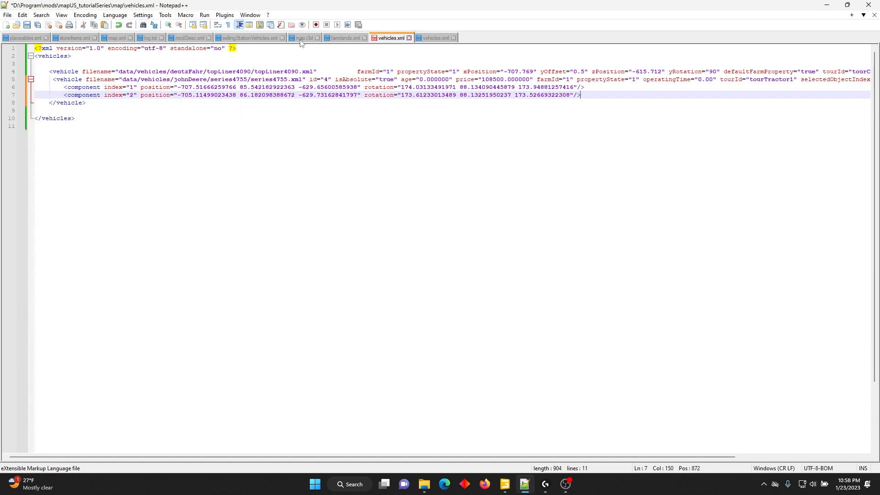
# Examine the position, configuration and operatingTime data of the weight750 and ns3030 sowing machine entries in the savegame's vehicles.xml
pyautogui.click(433, 37)
pyautogui.scroll(-10, 374, 216)
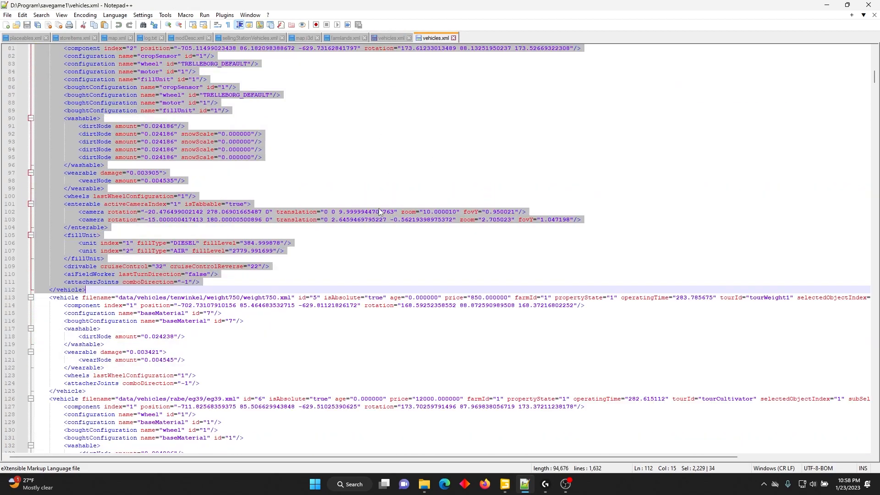
pyautogui.scroll(-5, 363, 215)
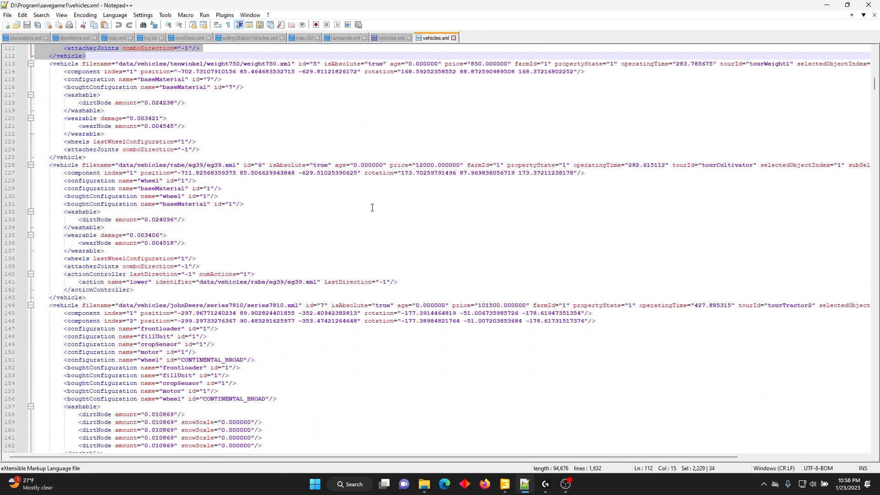
pyautogui.scroll(-12, 259, 250)
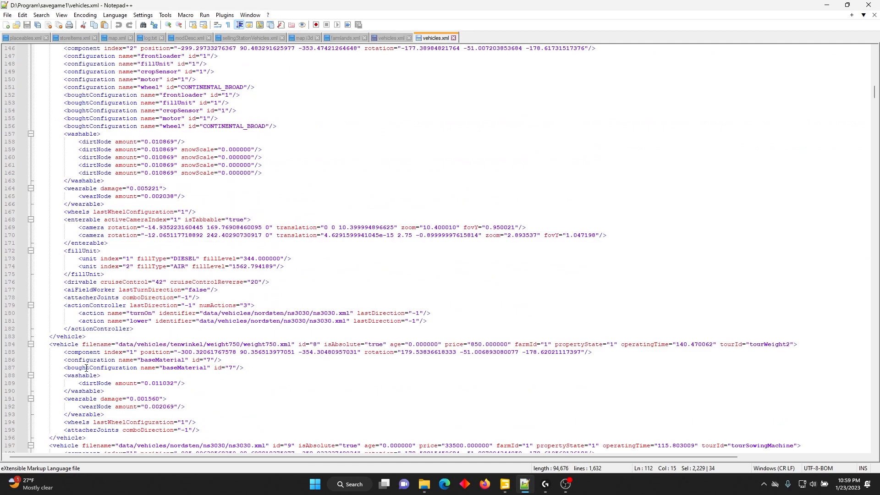
pyautogui.click(97, 352)
pyautogui.scroll(-7, 269, 345)
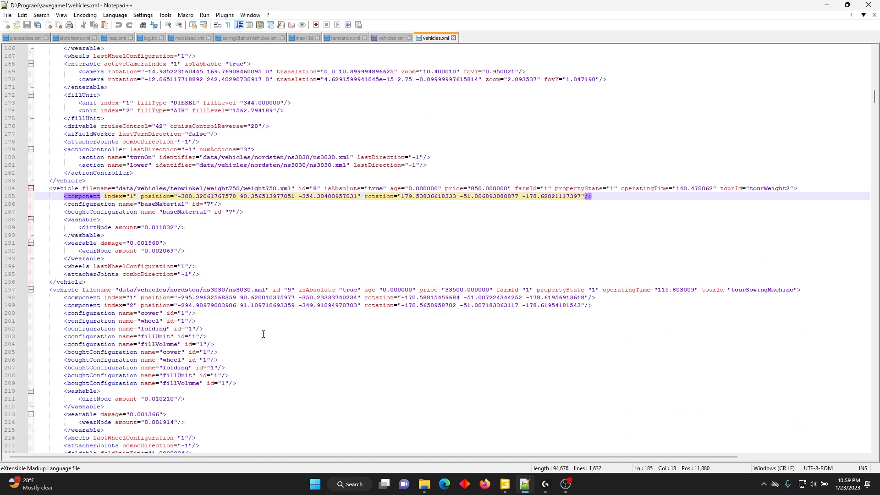
pyautogui.click(173, 289)
pyautogui.scroll(-7, 339, 320)
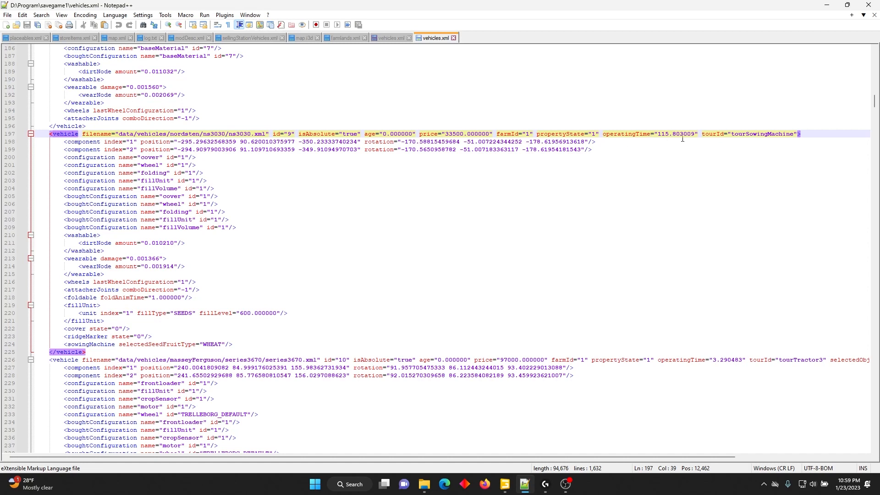
# Set the operatingTime of the ns3030 sowing machine in the savegame's vehicles.xml to 0.00
pyautogui.moveTo(695, 134); pyautogui.dragTo(657, 132)
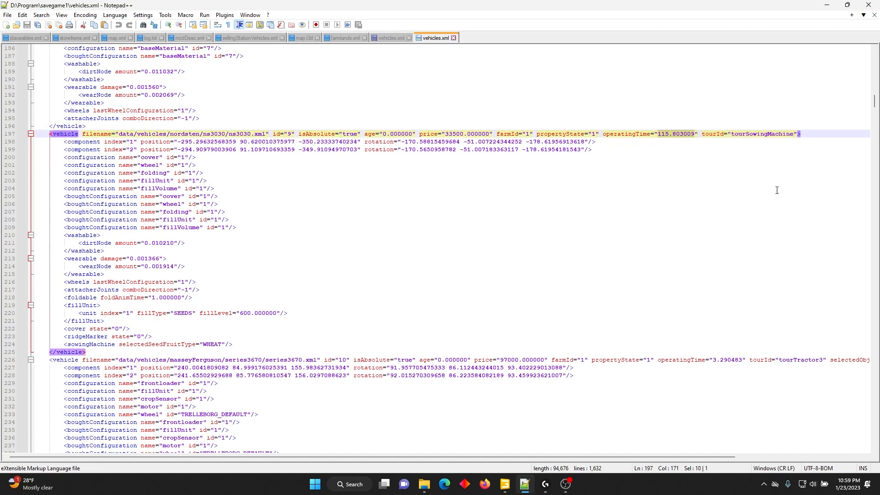
pyautogui.write('0.00')
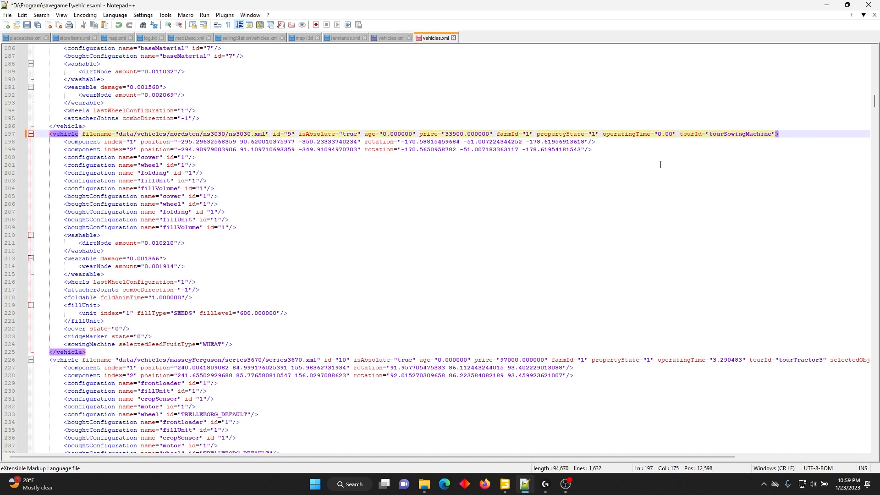
pyautogui.click(615, 153)
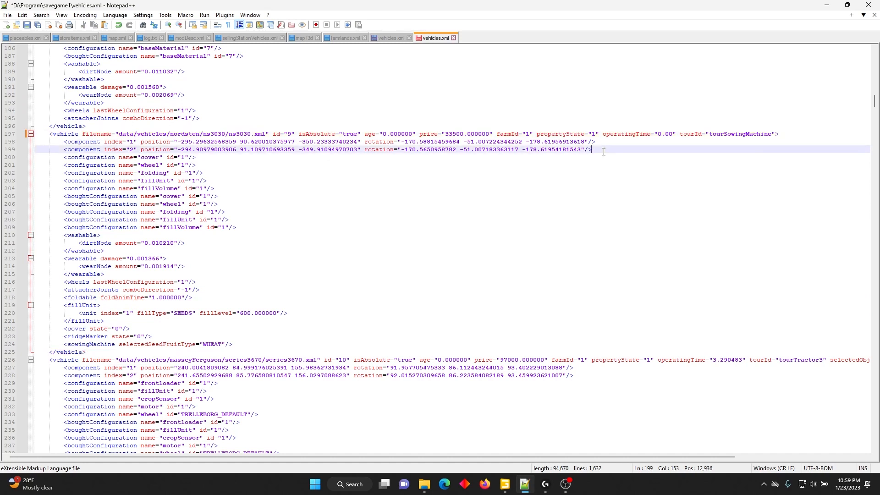
pyautogui.press('Up')
pyautogui.press('Down')
# Delete the ns3030 block's cover and ridgeMarker lines and everything from the cover configuration through foldable, keeping the component, fillUnit and sowingMachine entries
pyautogui.scroll(-2, 119, 316)
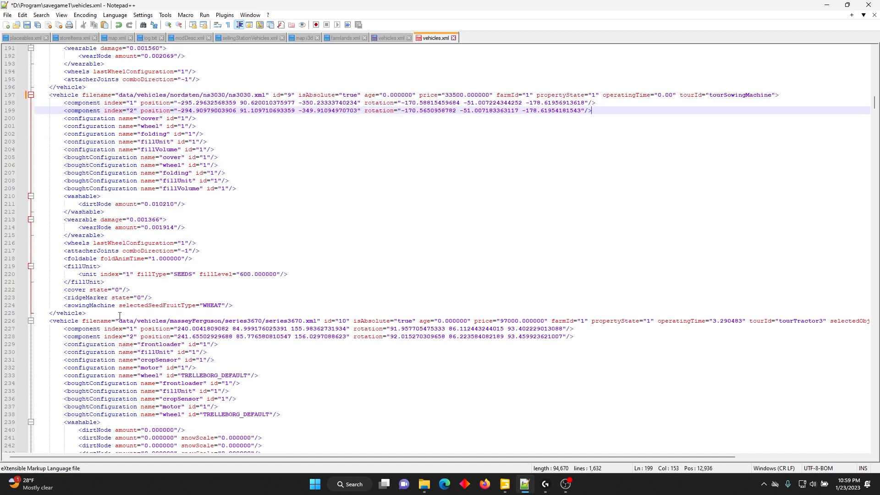
pyautogui.scroll(2, 127, 313)
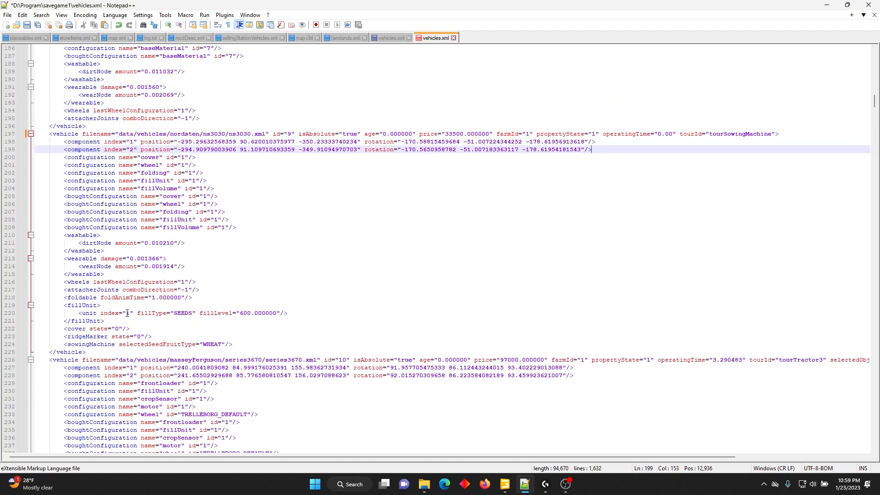
pyautogui.click(215, 243)
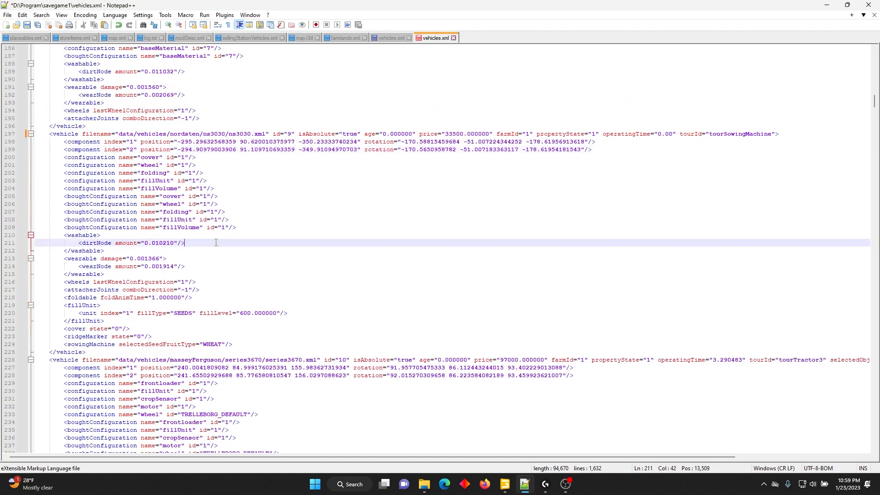
pyautogui.click(202, 258)
pyautogui.click(215, 296)
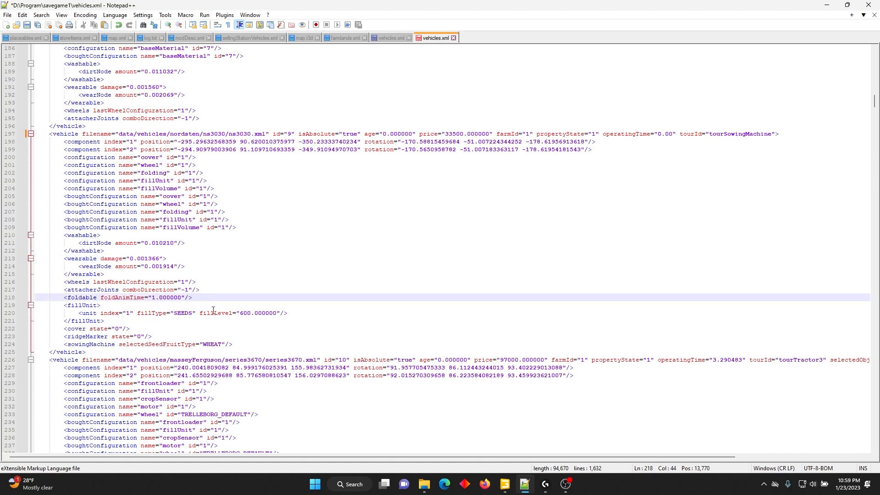
pyautogui.click(119, 329)
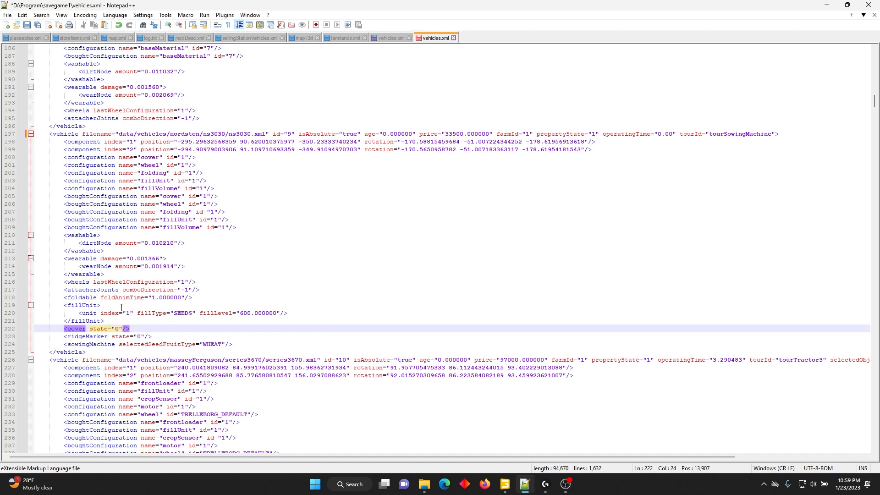
pyautogui.click(143, 336)
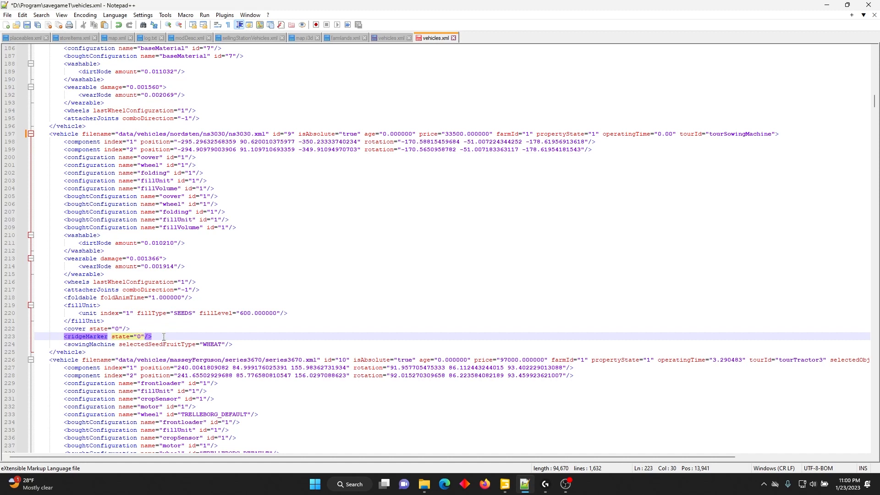
pyautogui.moveTo(163, 335); pyautogui.dragTo(162, 323)
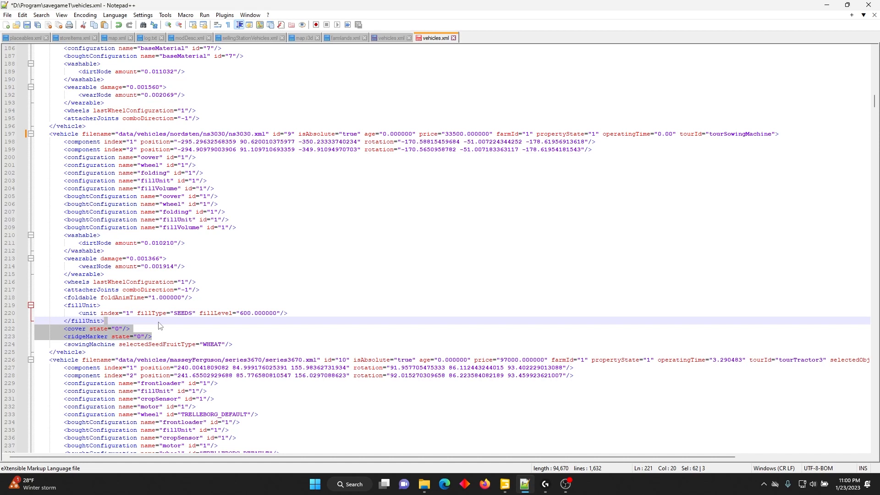
pyautogui.press('Delete')
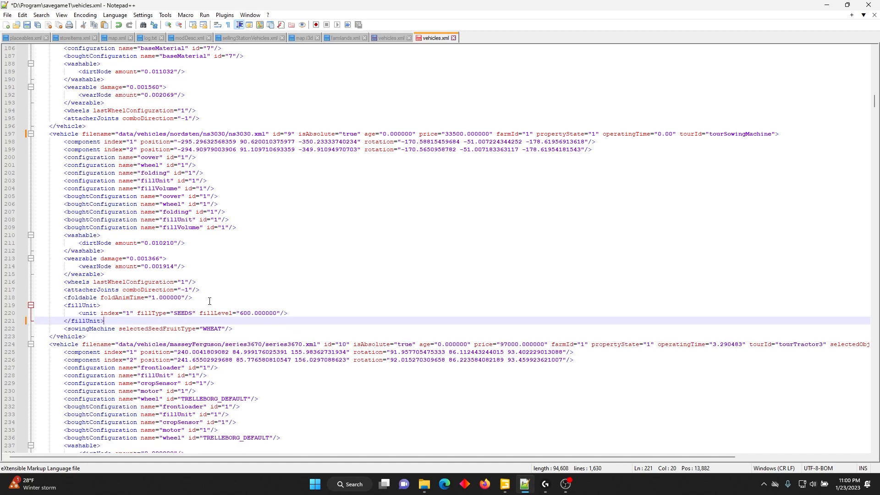
pyautogui.moveTo(209, 298); pyautogui.dragTo(646, 151)
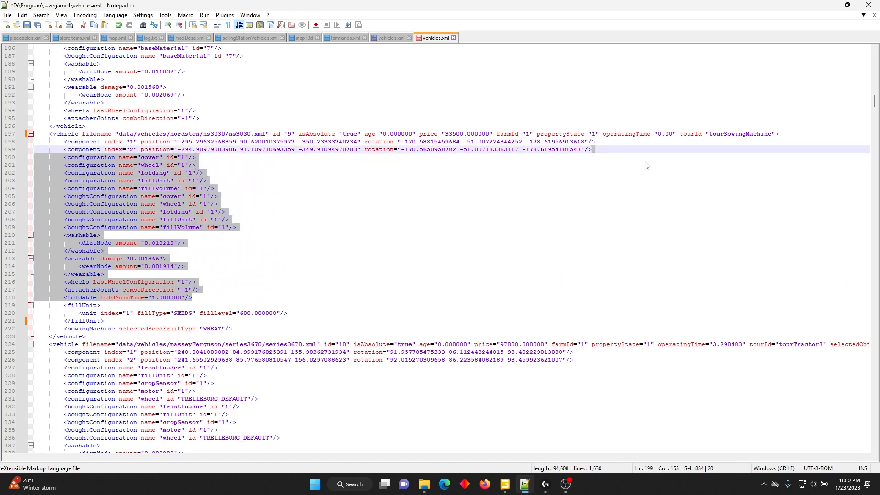
pyautogui.press('Delete')
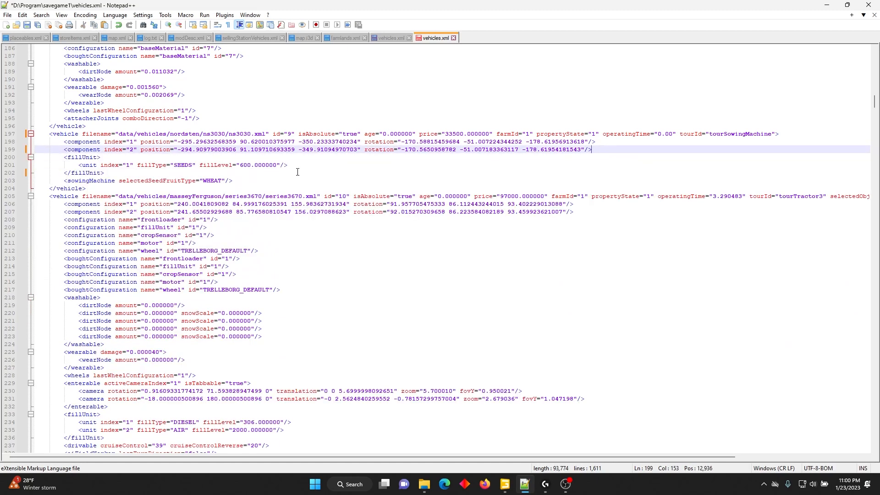
# Review the trimmed ns3030 entry against the map's vehicles.xml and the neighbouring vehicle entries, and save the savegame's vehicles.xml
pyautogui.click(112, 158)
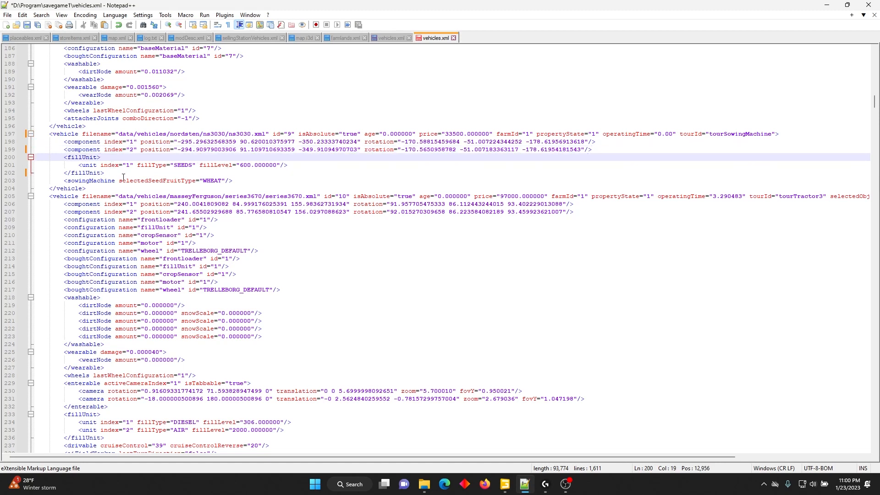
pyautogui.click(242, 182)
pyautogui.click(301, 165)
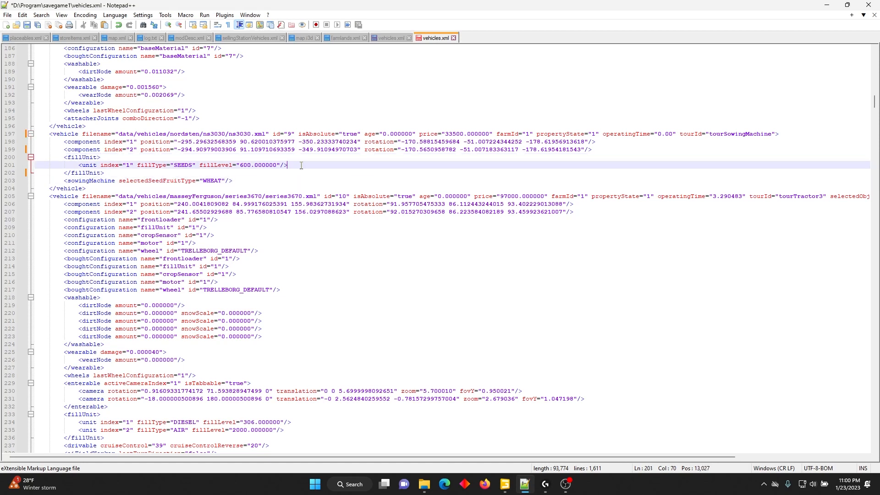
pyautogui.click(239, 182)
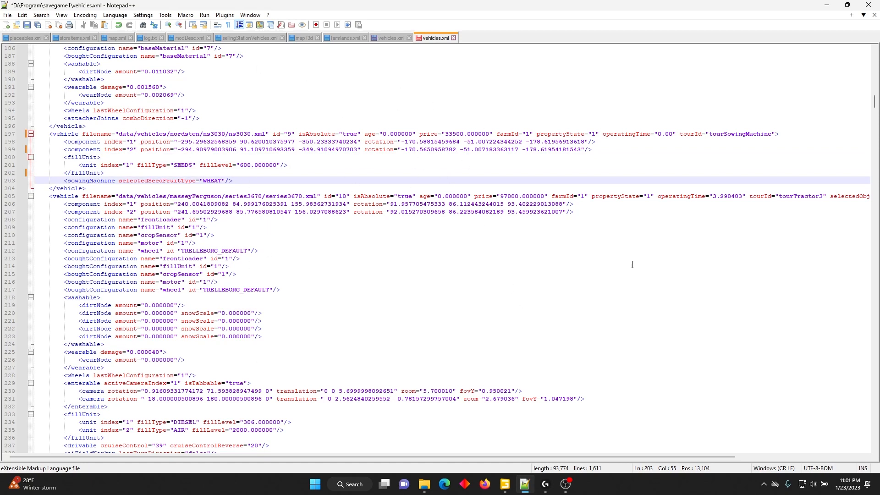
pyautogui.click(397, 37)
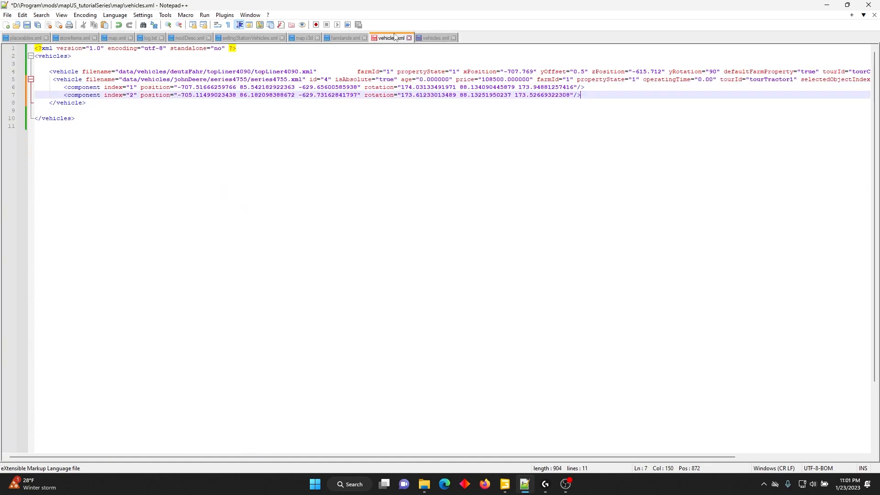
pyautogui.click(438, 38)
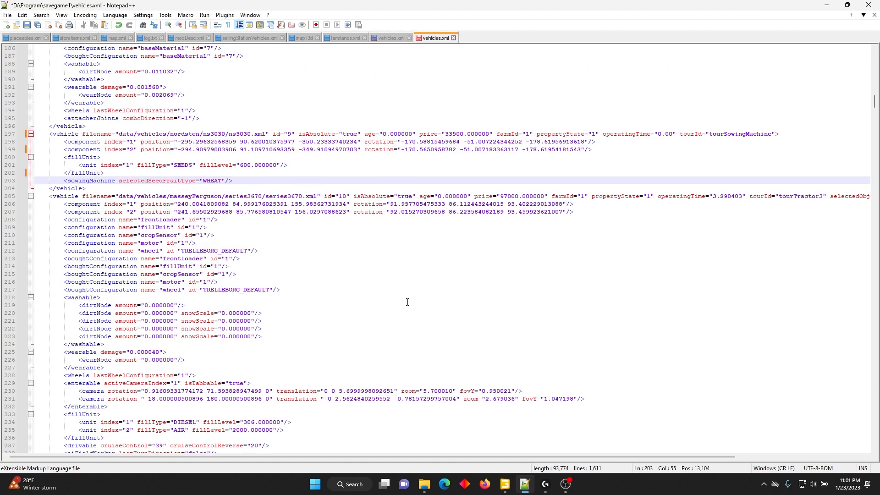
pyautogui.scroll(-2, 408, 304)
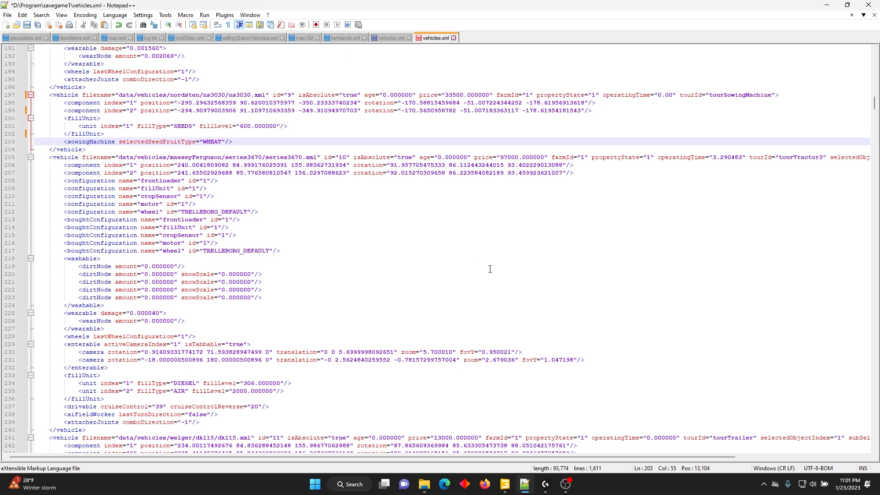
pyautogui.scroll(-7, 505, 301)
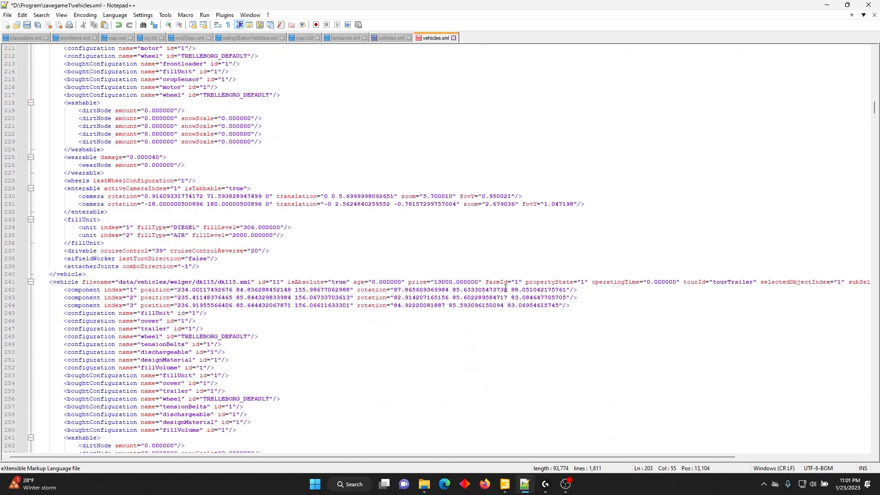
pyautogui.scroll(15, 505, 288)
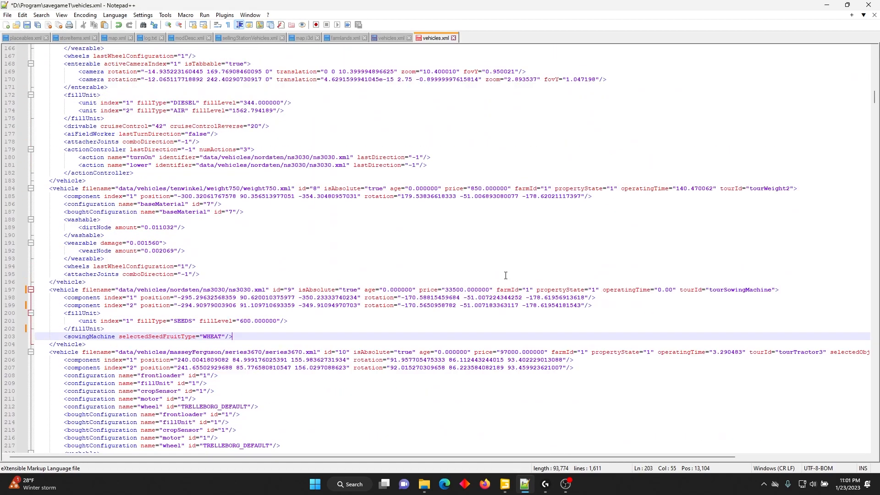
pyautogui.scroll(12, 506, 276)
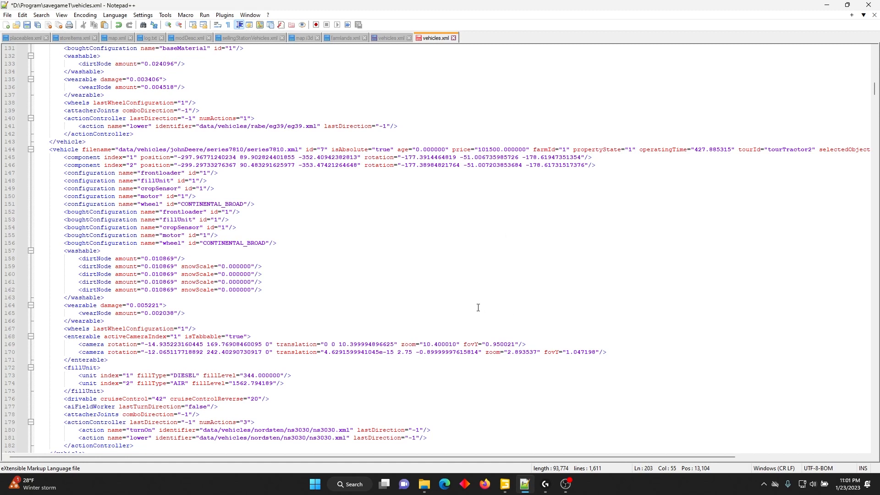
pyautogui.hotkey('ctrl', 's')
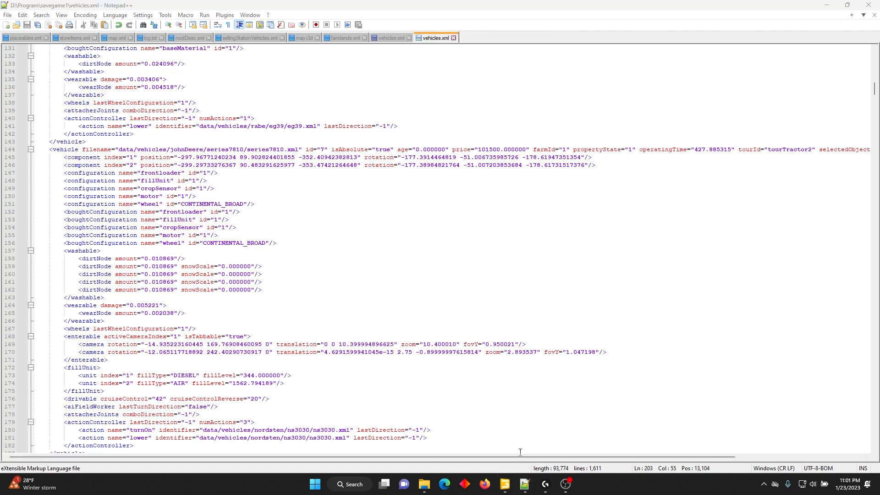
# Look over the red barn and its gravel drive in GIANTS Editor, and return to the map's vehicles.xml in Notepad++
pyautogui.click(504, 484)
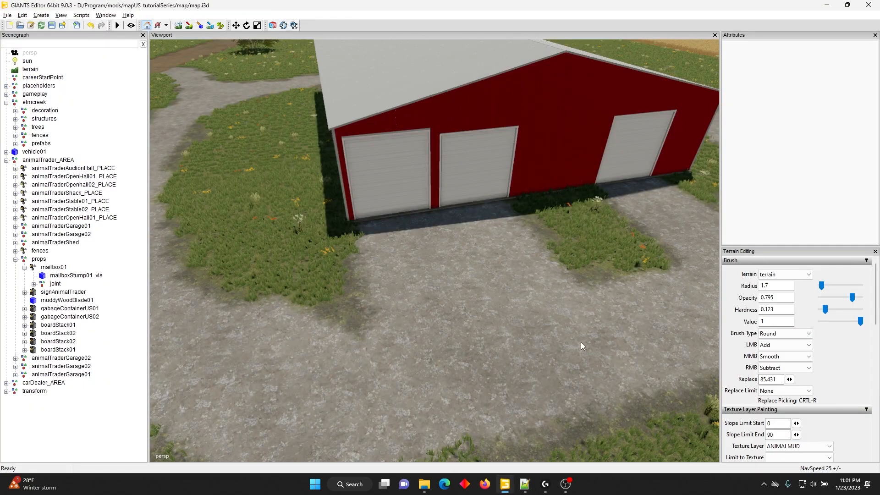
pyautogui.scroll(-5, 472, 351)
pyautogui.scroll(5, 460, 268)
pyautogui.moveTo(488, 326); pyautogui.dragTo(467, 344)
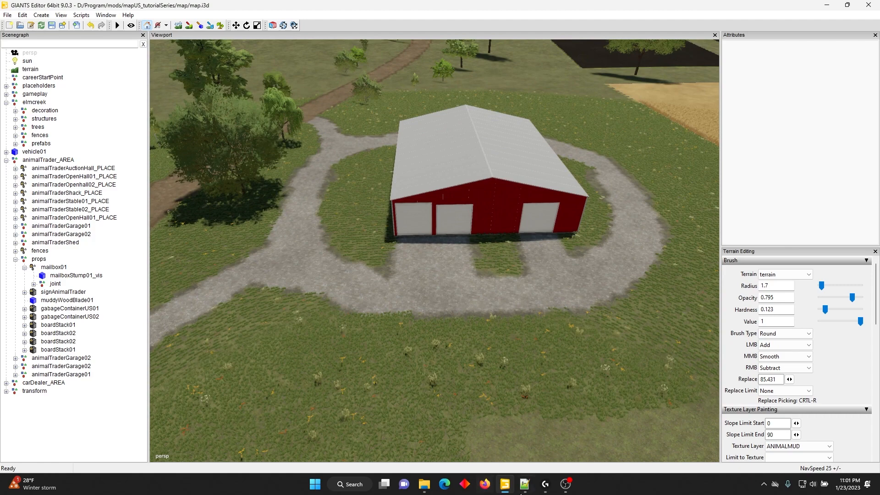
pyautogui.click(525, 488)
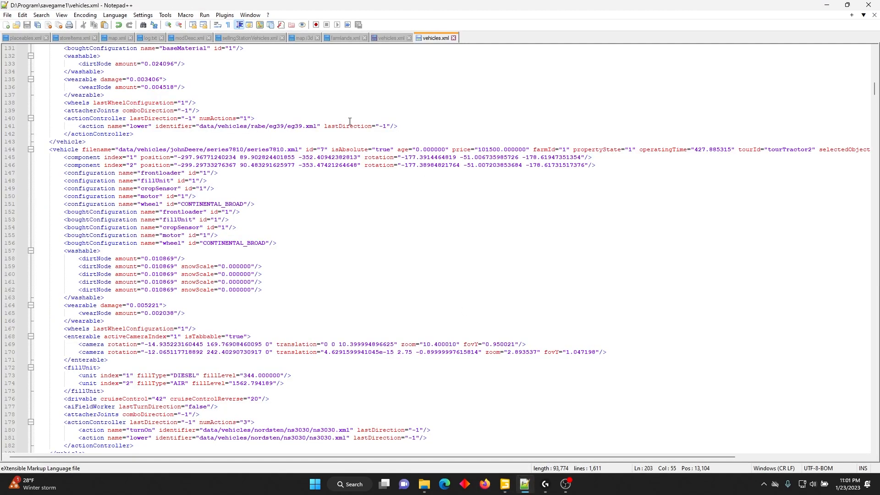
pyautogui.click(391, 38)
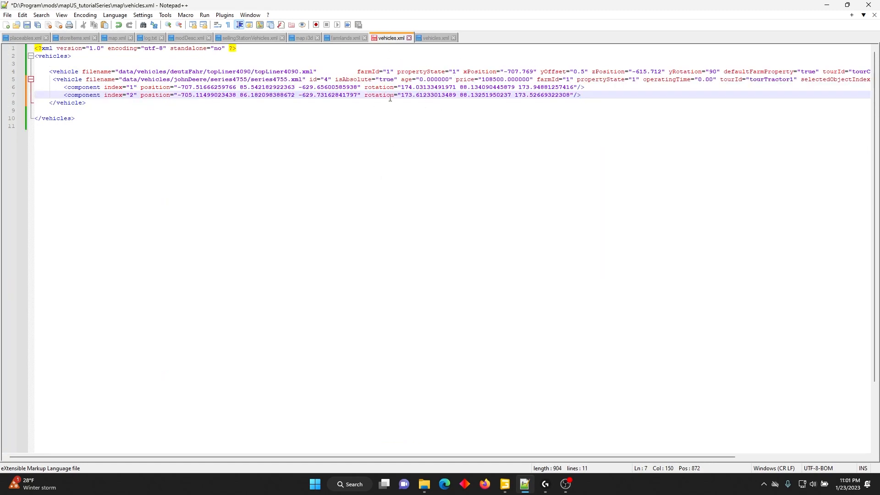
# Survey the grounds around the barn, field and farmhouse in GIANTS Editor, and switch back to the map's vehicles.xml in Notepad++
pyautogui.click(505, 485)
pyautogui.press('w')
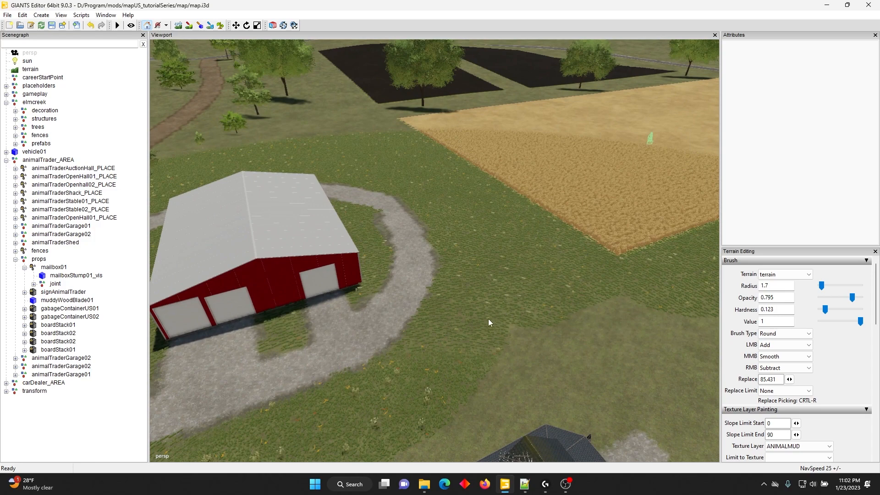
pyautogui.press('w')
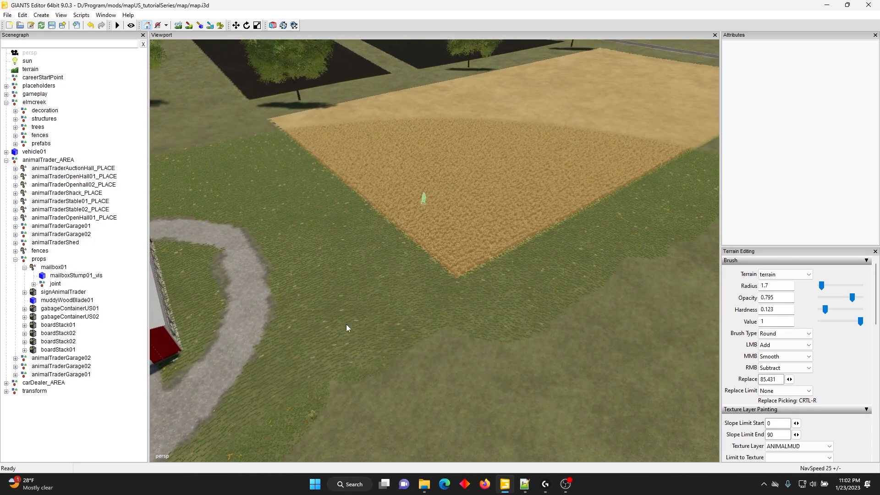
pyautogui.press('s')
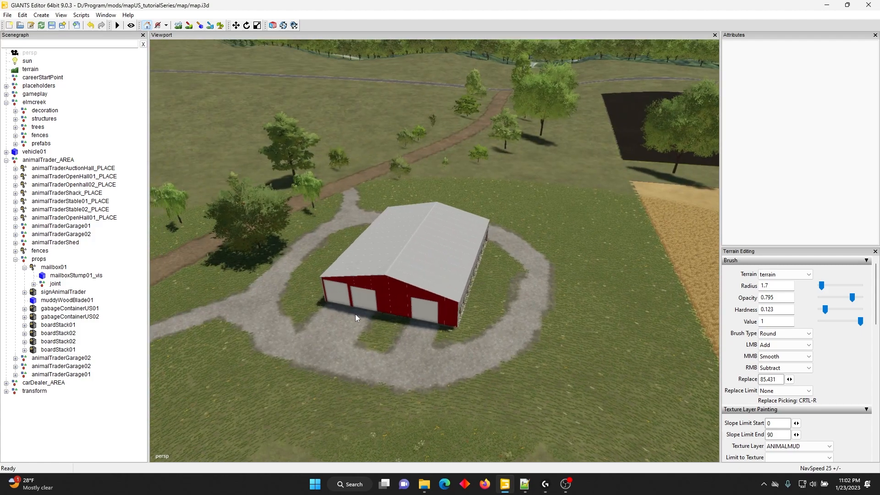
pyautogui.press('w')
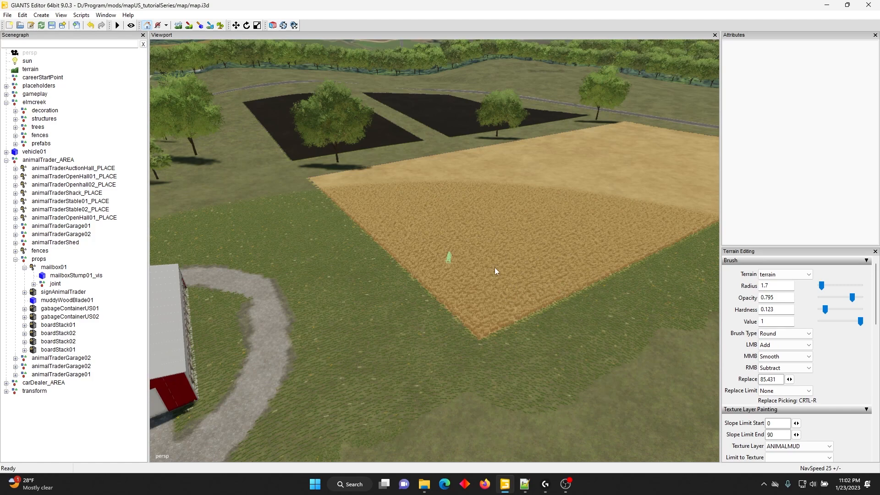
pyautogui.scroll(-3, 393, 309)
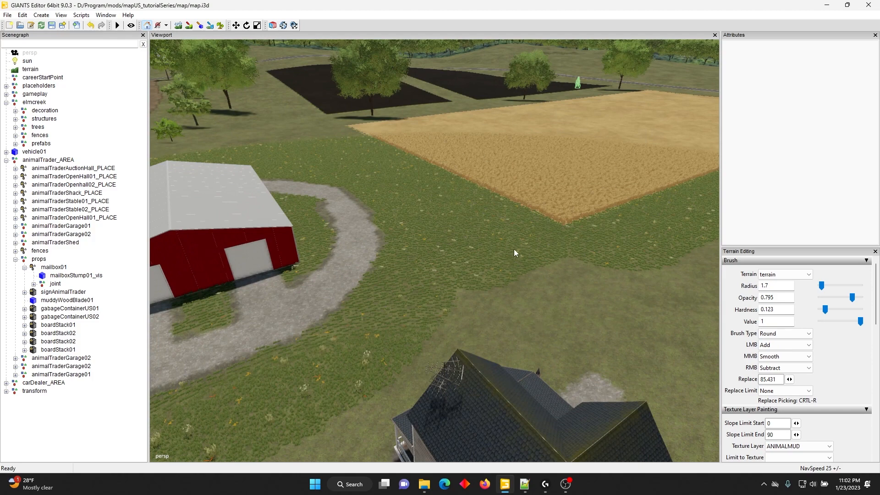
pyautogui.moveTo(547, 264); pyautogui.dragTo(511, 244)
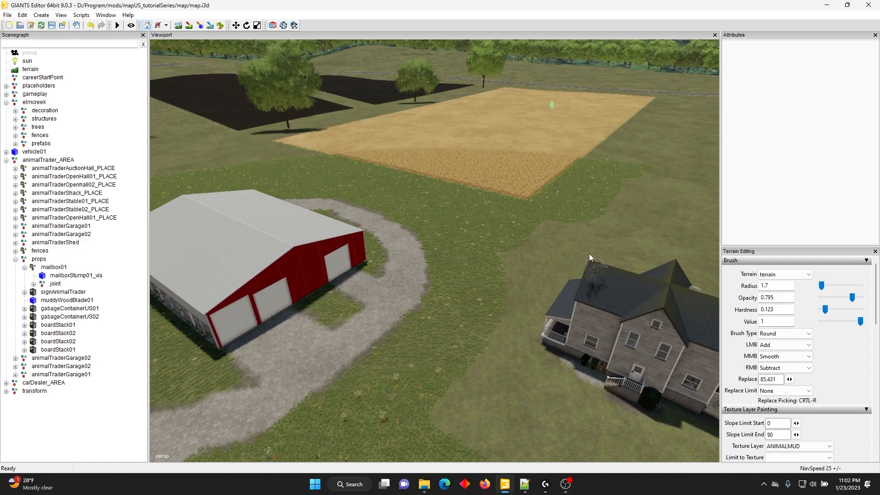
pyautogui.moveTo(453, 274); pyautogui.dragTo(485, 384)
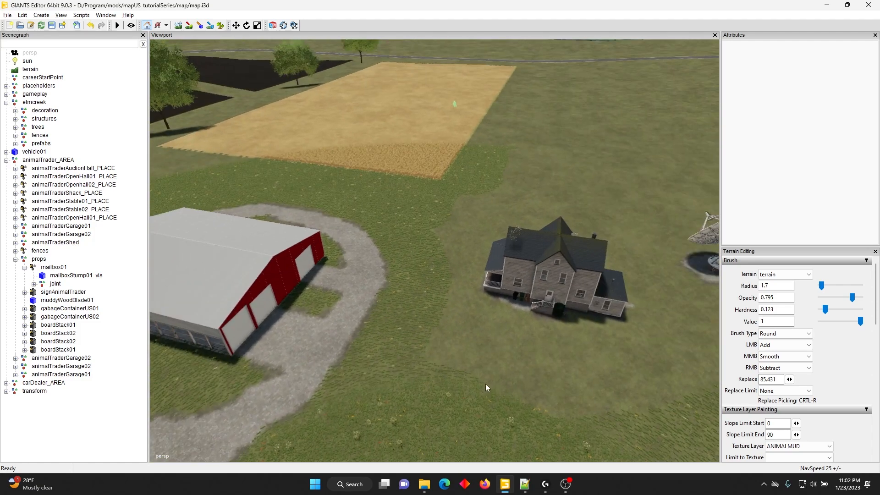
pyautogui.click(522, 485)
pyautogui.click(524, 484)
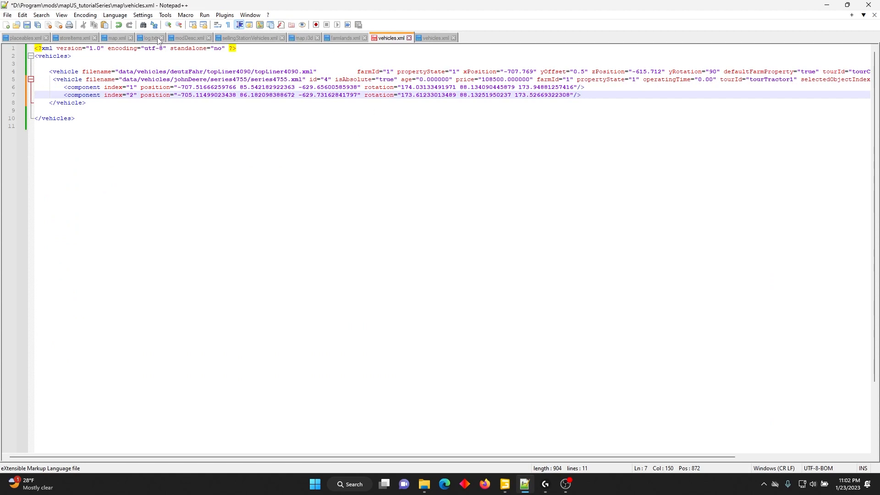
# Delete the whole helpline block with all its triggers and the spare blank line from map.xml, and save the file
pyautogui.click(122, 39)
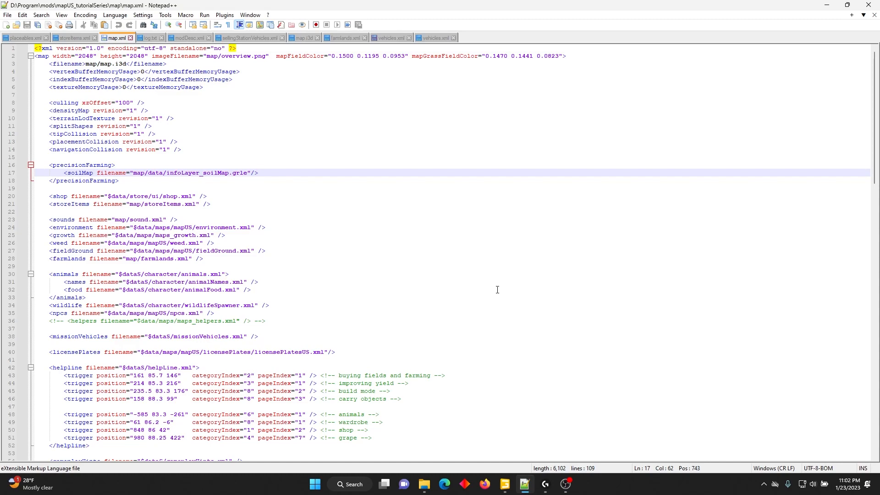
pyautogui.scroll(-5, 497, 290)
pyautogui.scroll(5, 495, 289)
pyautogui.scroll(-2, 494, 288)
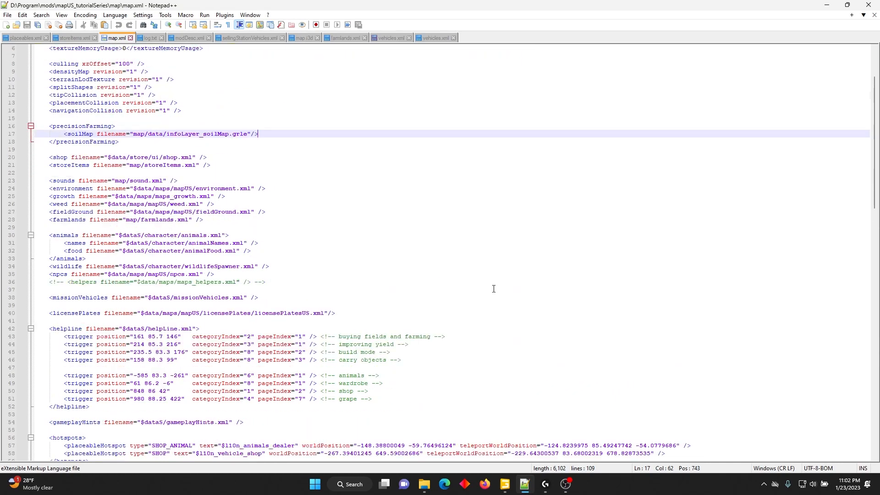
pyautogui.scroll(-8, 494, 289)
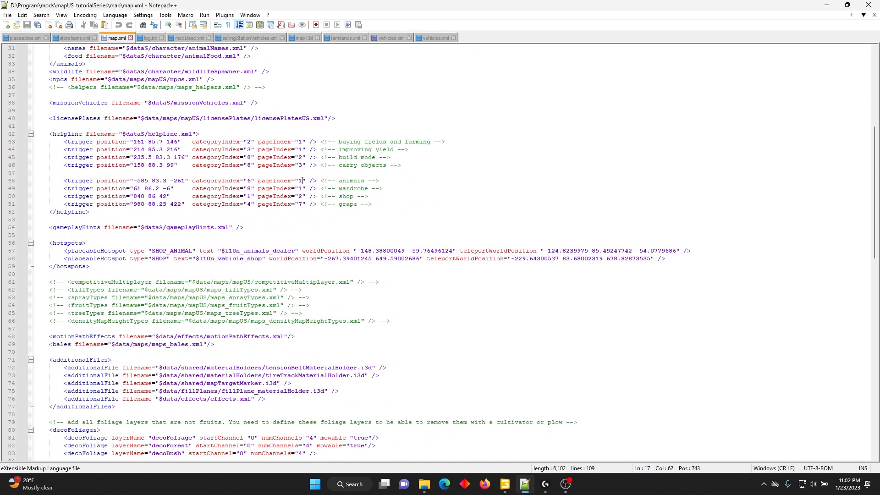
pyautogui.click(52, 135)
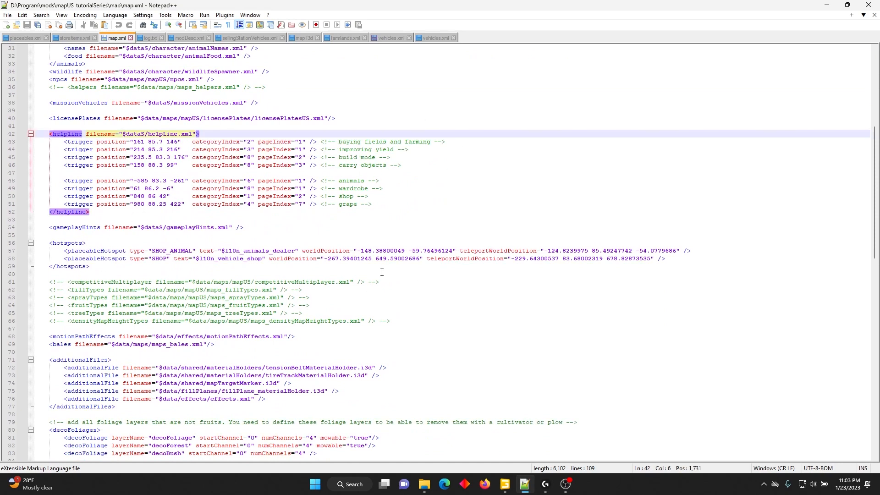
pyautogui.click(251, 227)
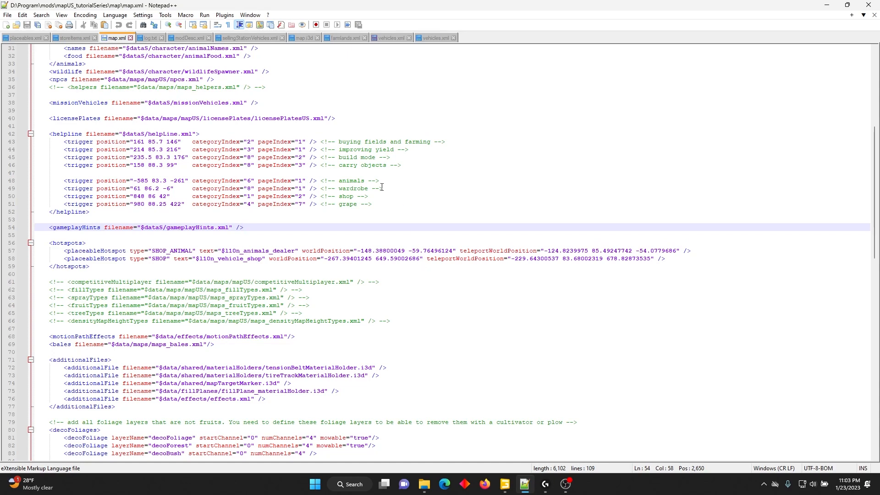
pyautogui.click(313, 222)
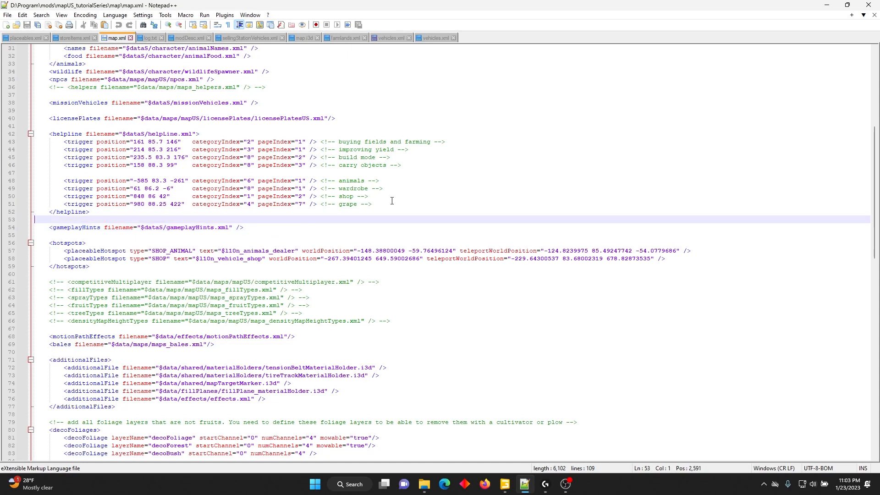
pyautogui.moveTo(152, 212); pyautogui.dragTo(399, 128)
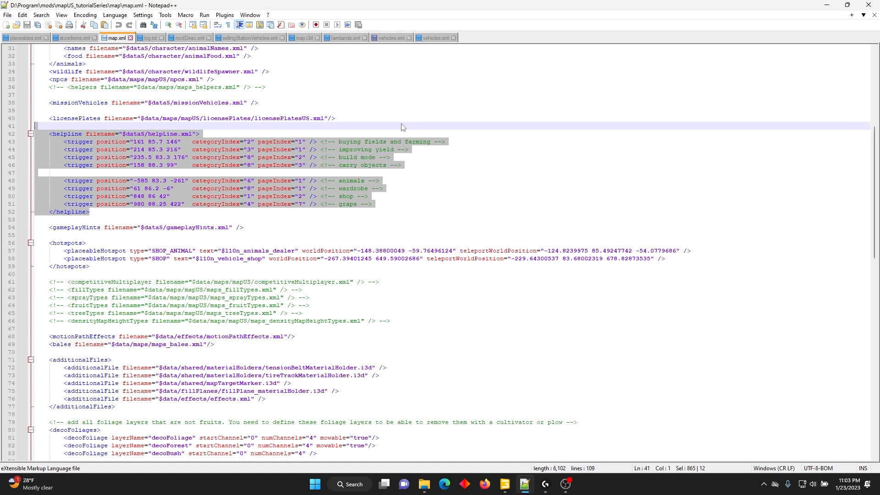
pyautogui.press('Delete')
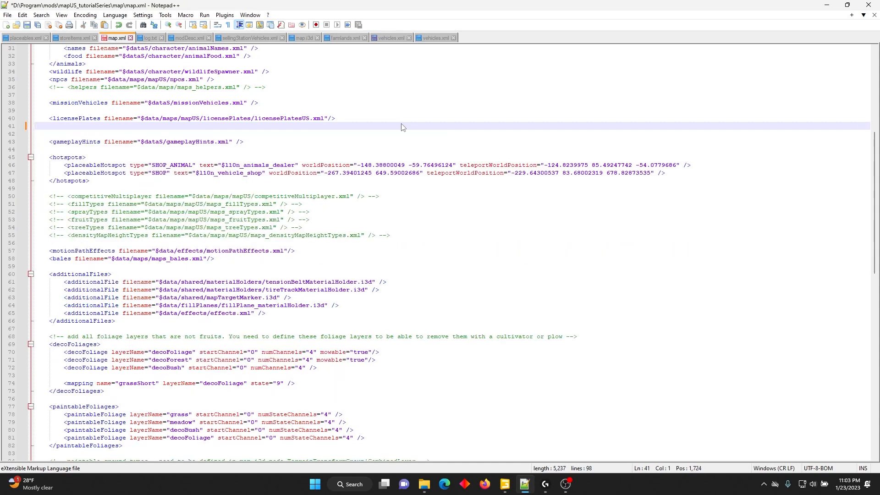
pyautogui.press('Delete')
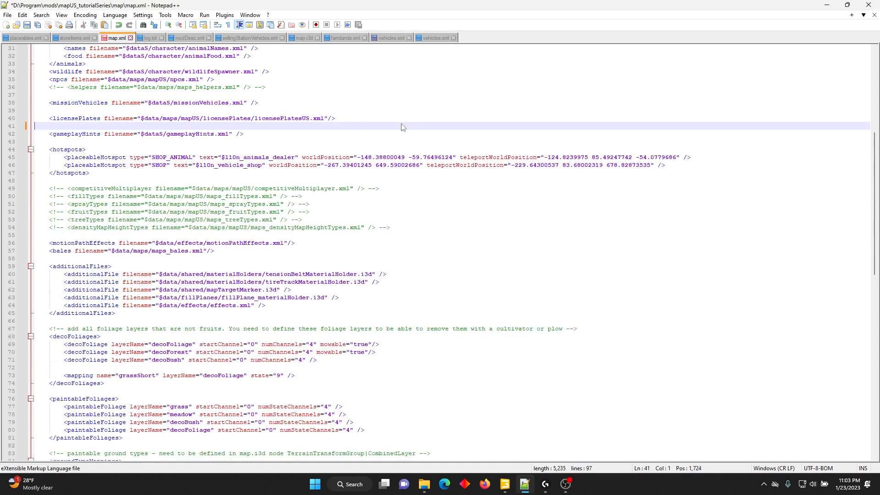
pyautogui.hotkey('ctrl', 's')
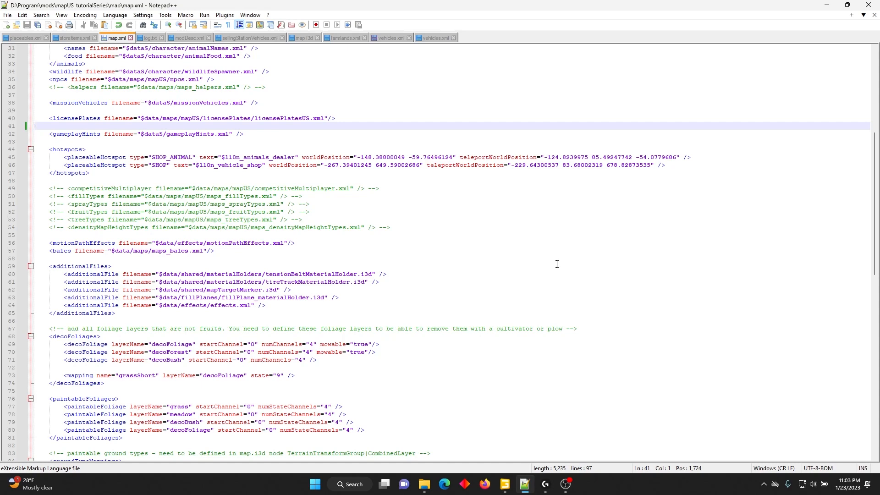
# Inspect the farmhouse, red barn and wider landscape from several angles in GIANTS Editor, and return to map.xml in Notepad++
pyautogui.click(505, 484)
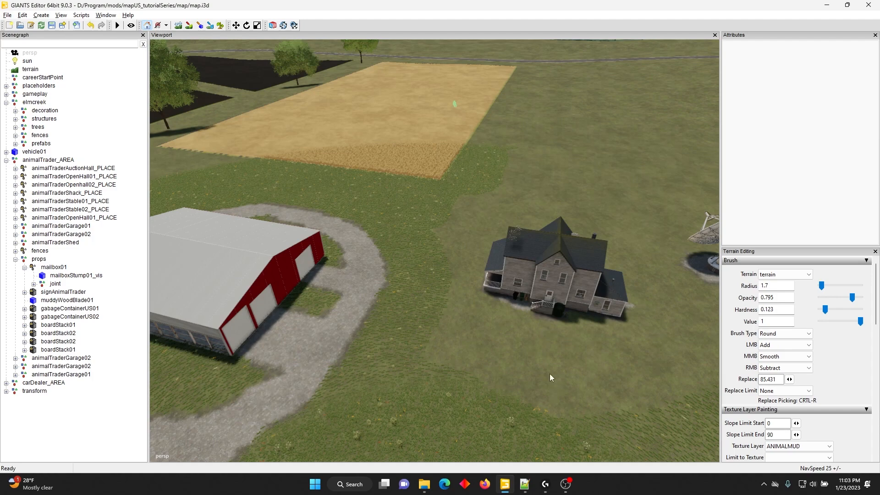
pyautogui.moveTo(543, 326); pyautogui.dragTo(482, 257)
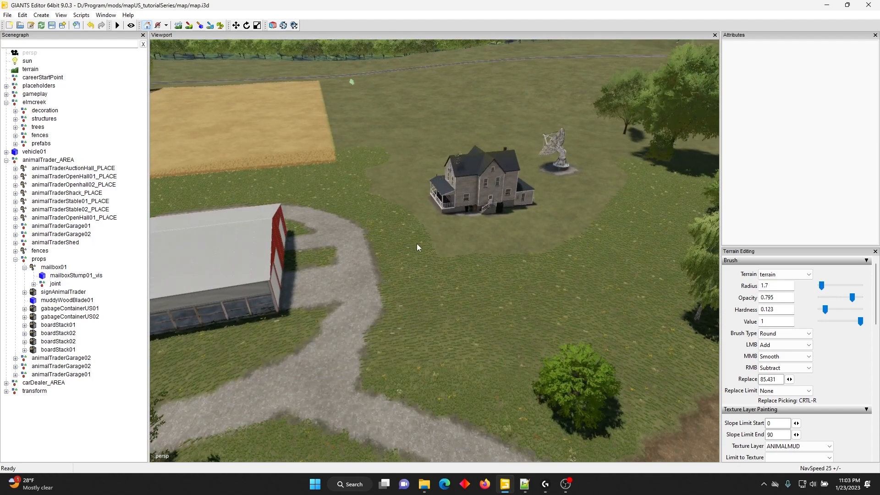
pyautogui.moveTo(417, 244); pyautogui.dragTo(369, 307)
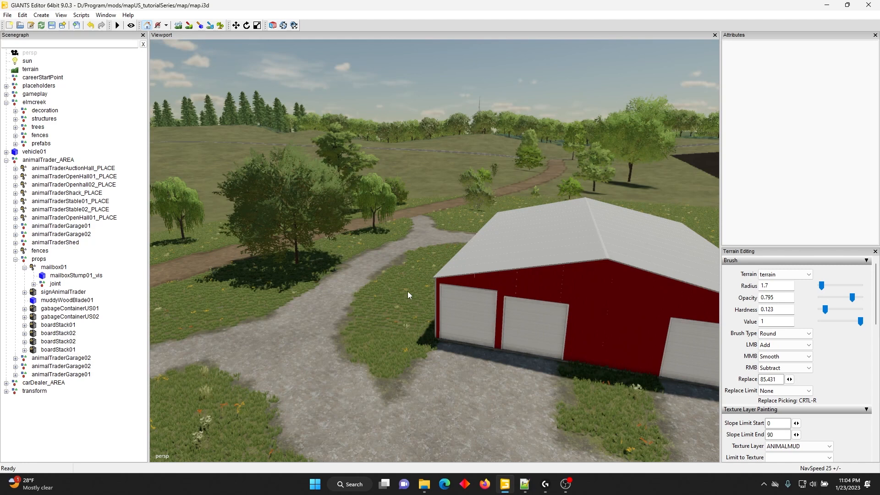
pyautogui.moveTo(445, 227); pyautogui.dragTo(510, 278)
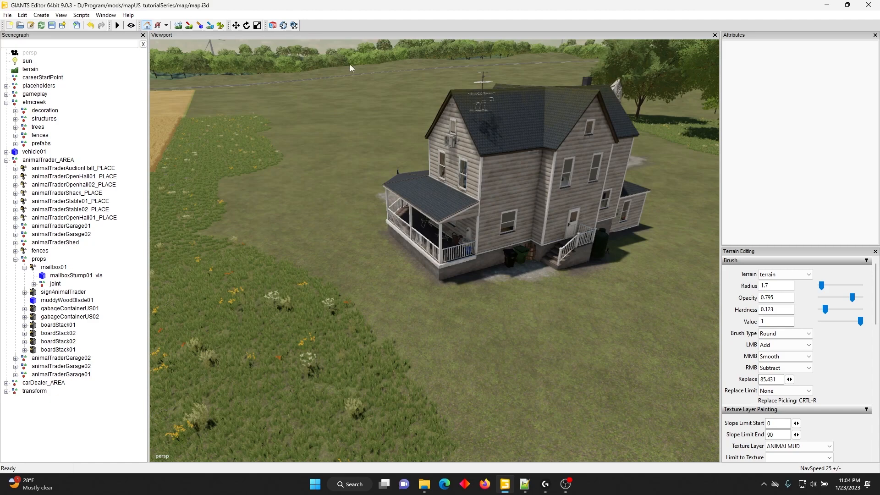
pyautogui.moveTo(376, 213); pyautogui.dragTo(639, 224)
pyautogui.moveTo(605, 206); pyautogui.dragTo(435, 282)
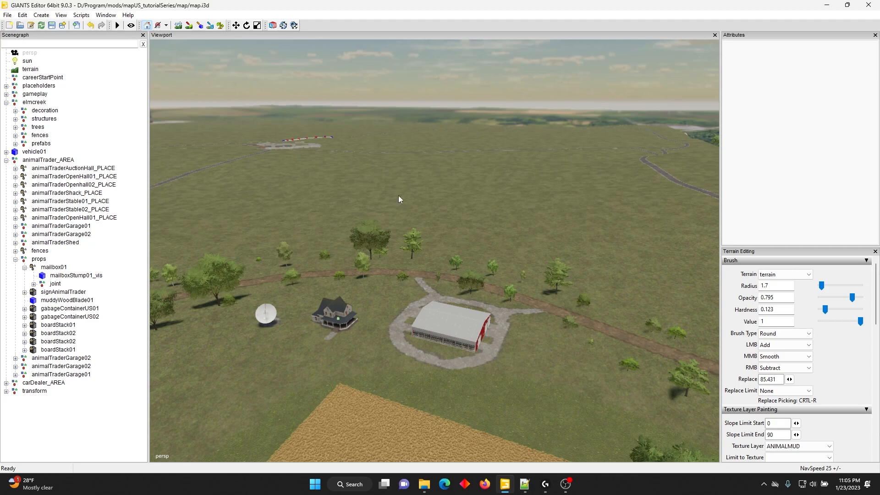
pyautogui.moveTo(372, 232); pyautogui.dragTo(410, 330)
pyautogui.click(524, 484)
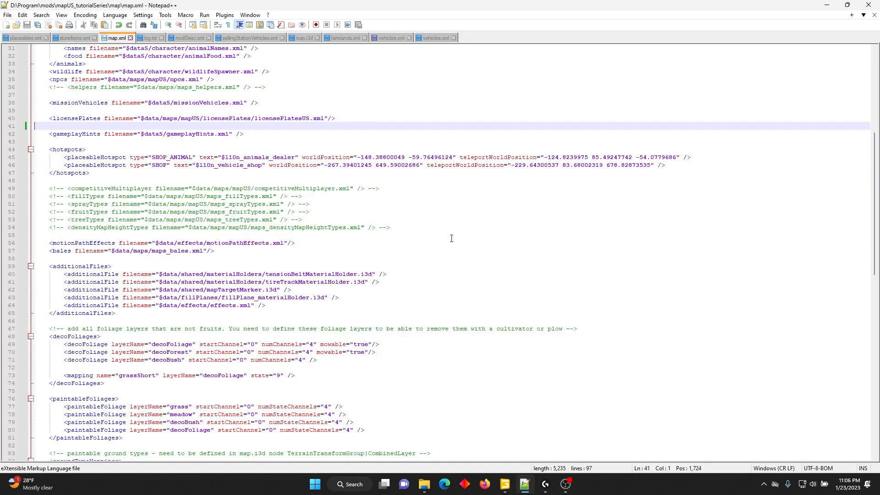
# Check the vehicle entries in the savegame's and the map's vehicles.xml, and view the red barn's gravel drive in GIANTS Editor
pyautogui.click(435, 38)
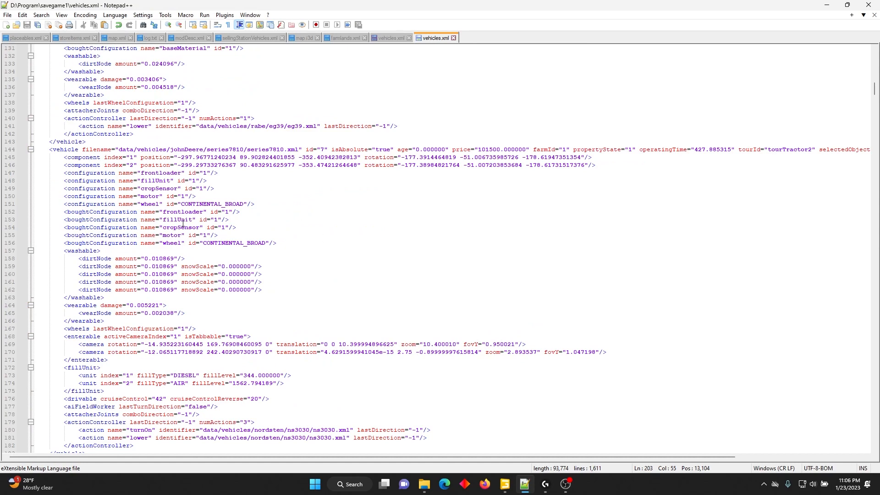
pyautogui.scroll(-3, 183, 223)
pyautogui.scroll(-8, 274, 261)
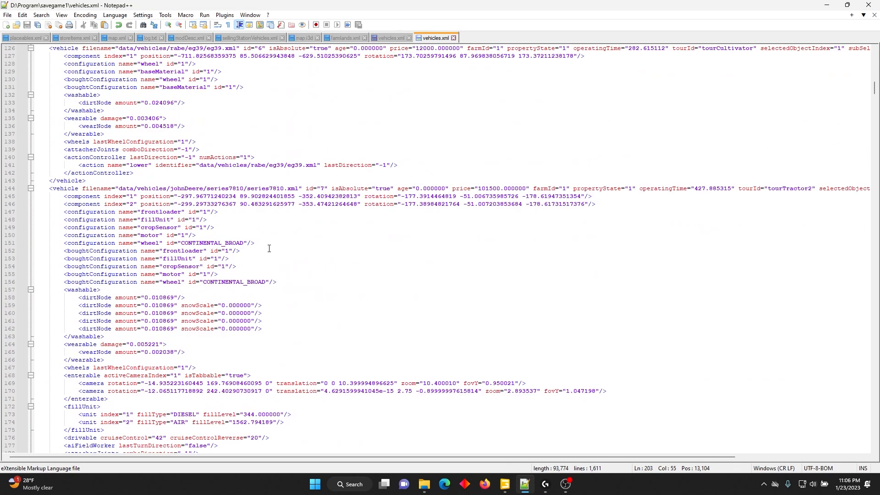
pyautogui.click(393, 38)
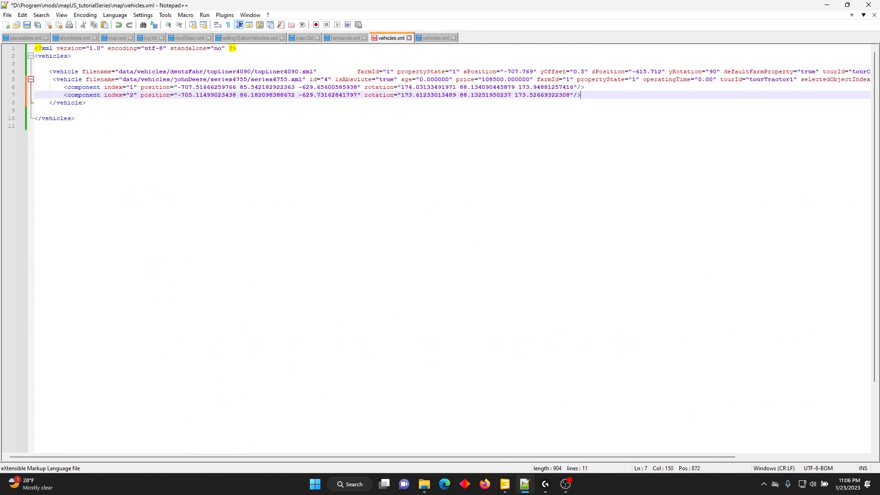
pyautogui.moveTo(525, 486)
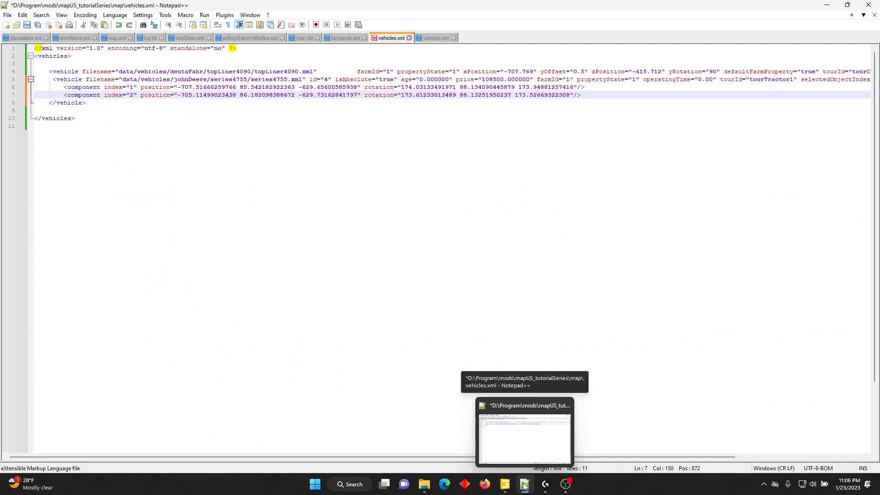
pyautogui.click(504, 484)
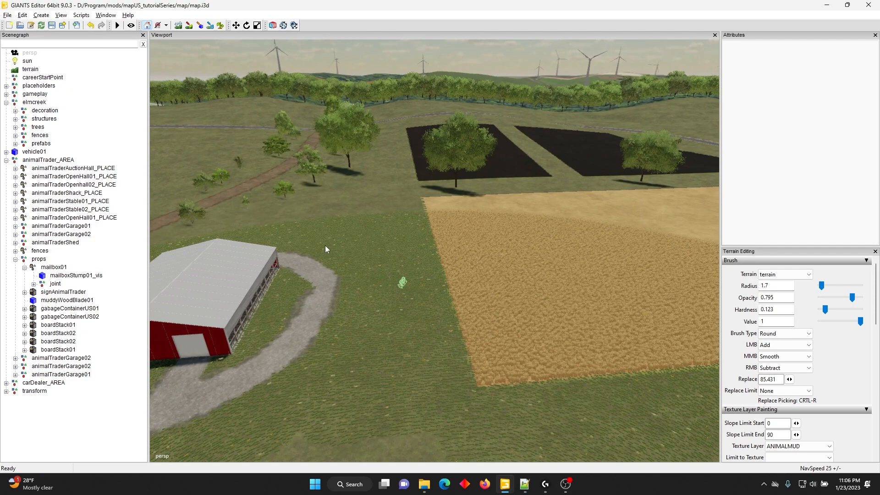
pyautogui.moveTo(430, 269); pyautogui.dragTo(326, 317)
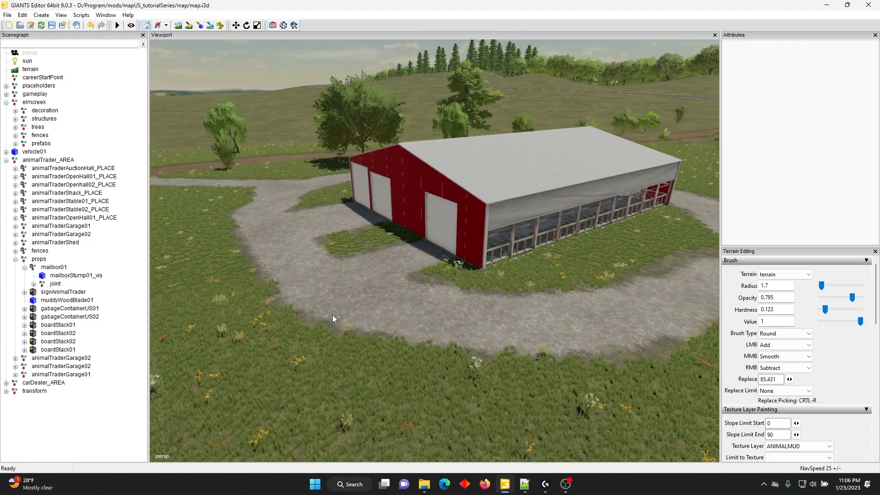